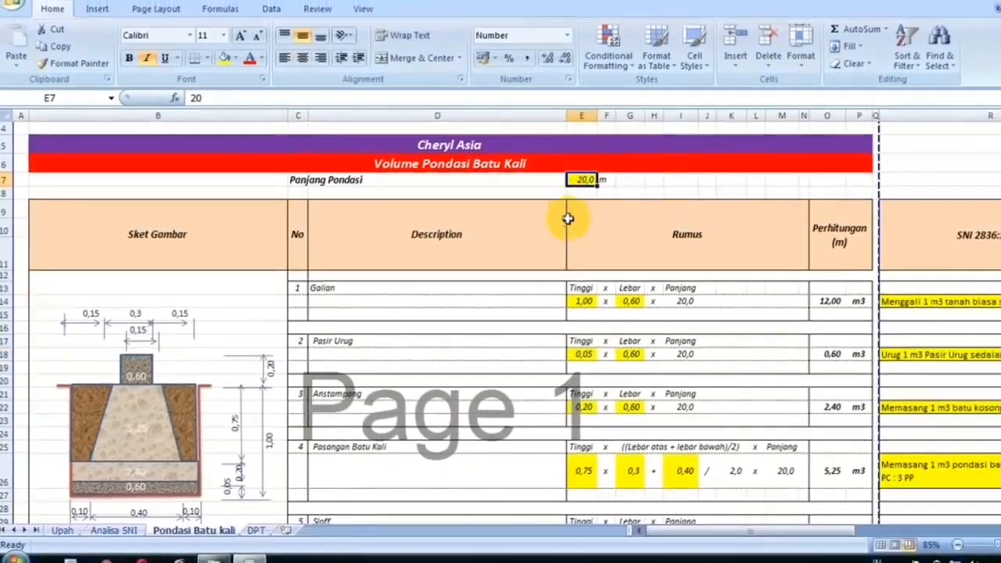
- Set the foundation length (Panjang Pondasi) in E7 to 1 m
type("1")
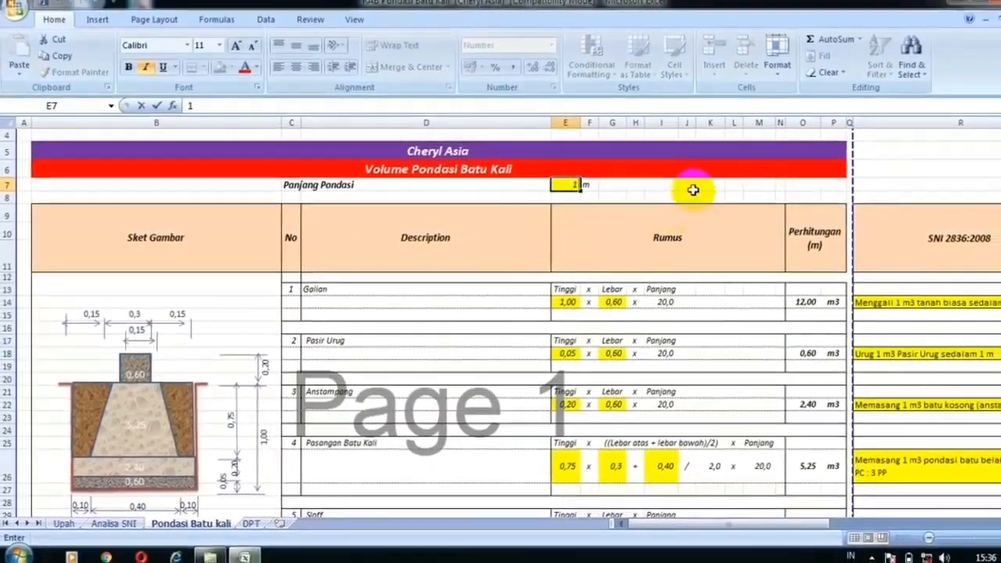
left_click(687, 187)
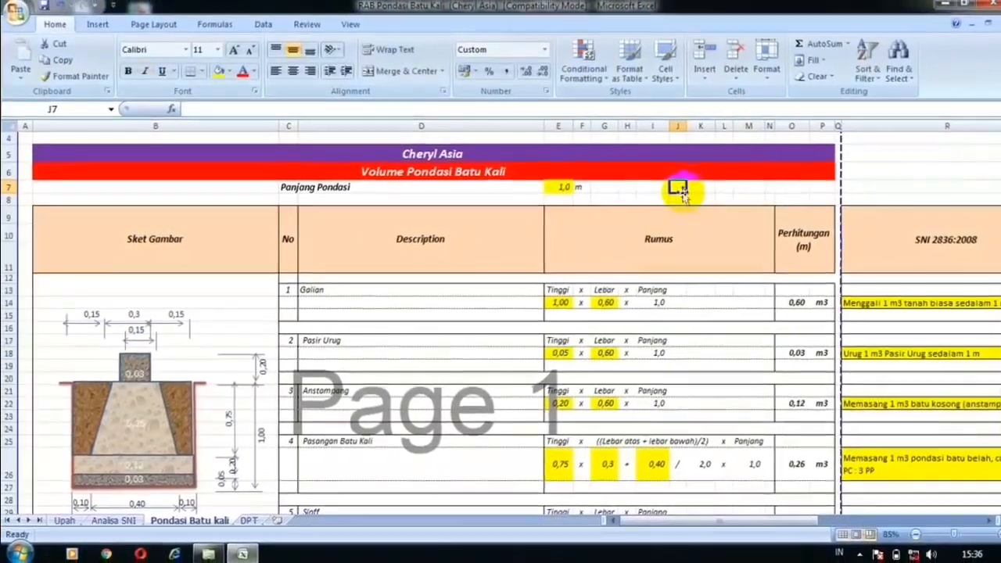
scroll(618, 243, "down", 1)
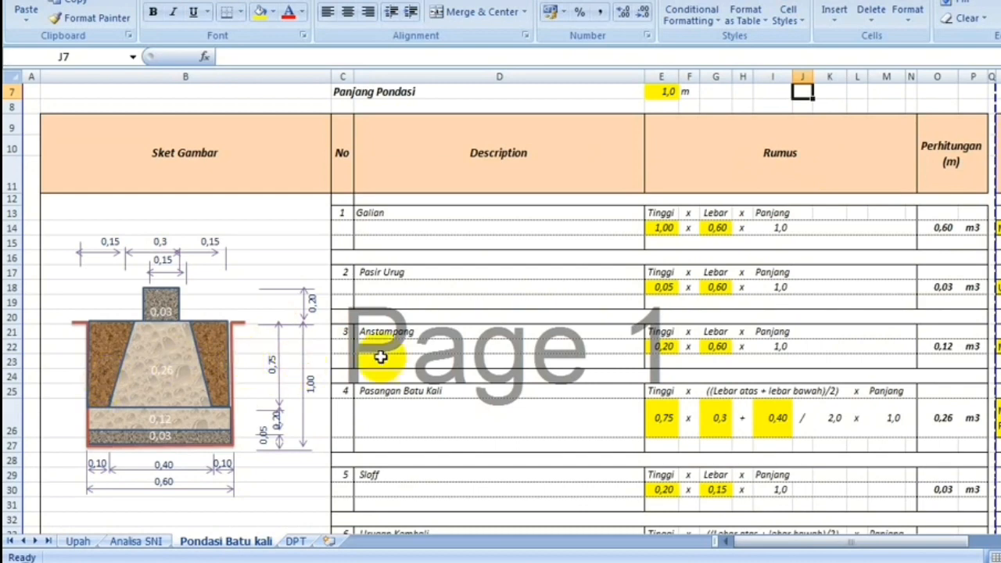
- Examine the Galian row's height, width and length cells, their link to the foundation length, and the matching sketch
left_click(579, 228)
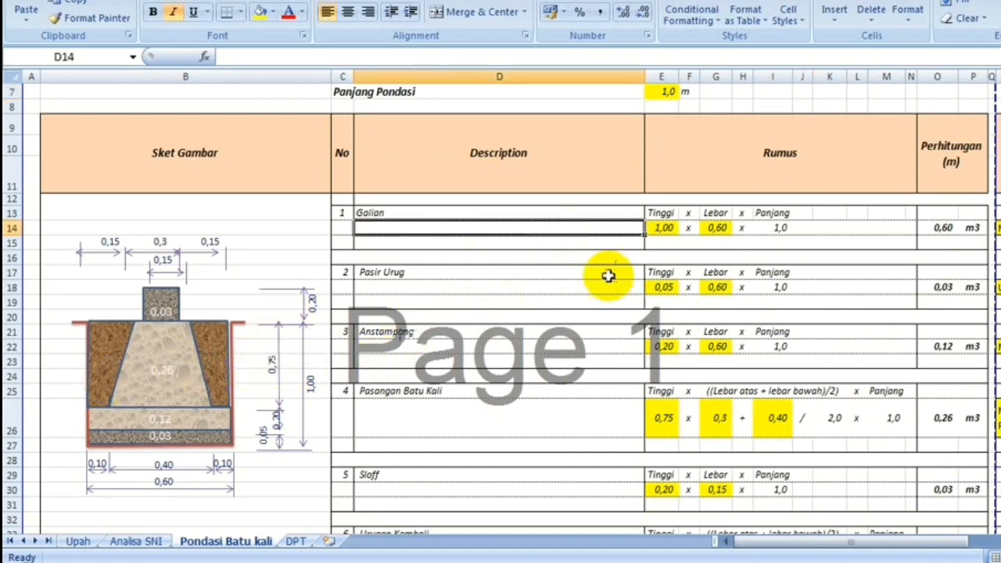
left_click(662, 228)
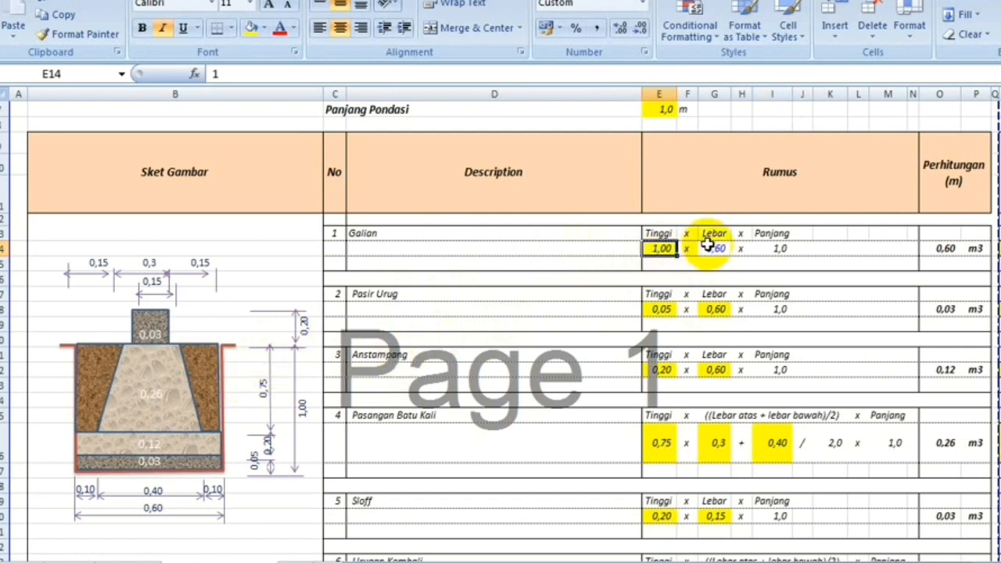
left_click(774, 247)
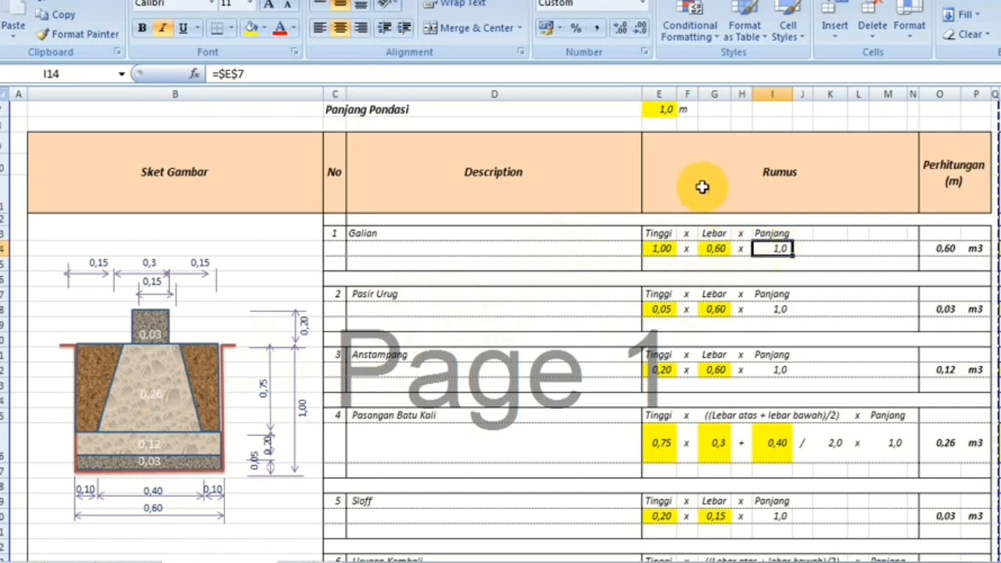
left_click(830, 247)
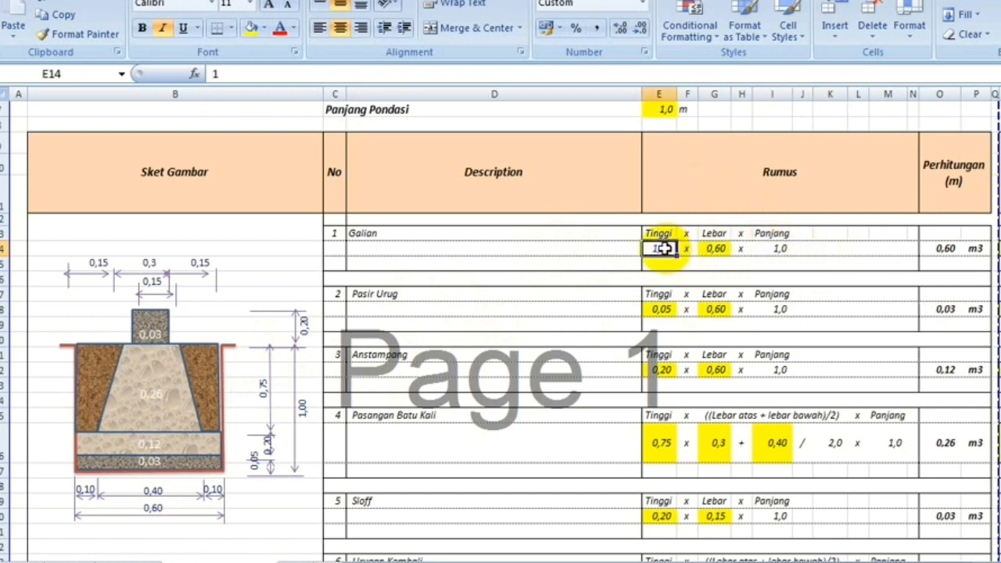
left_click(774, 248)
left_click(663, 109)
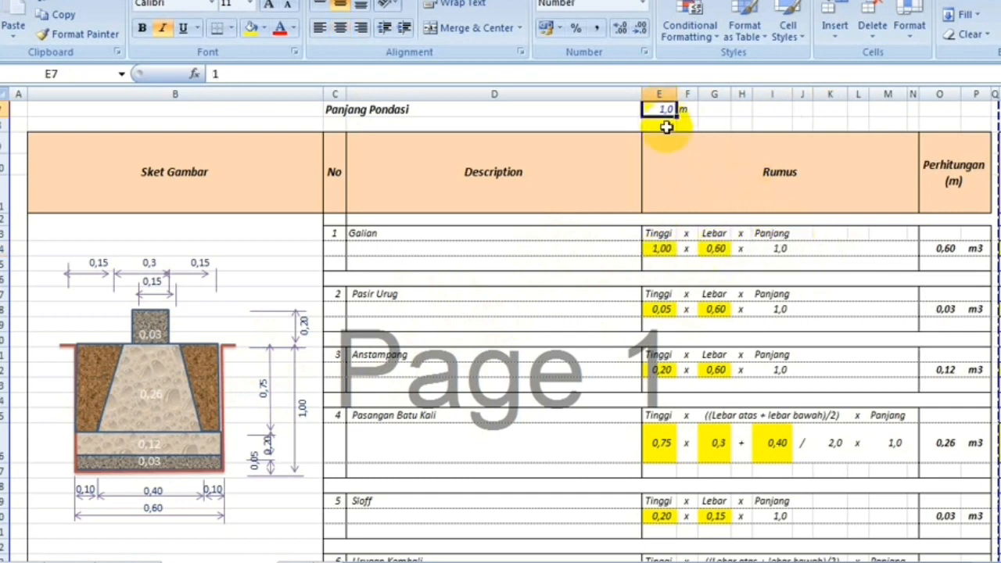
scroll(665, 128, "up", 1)
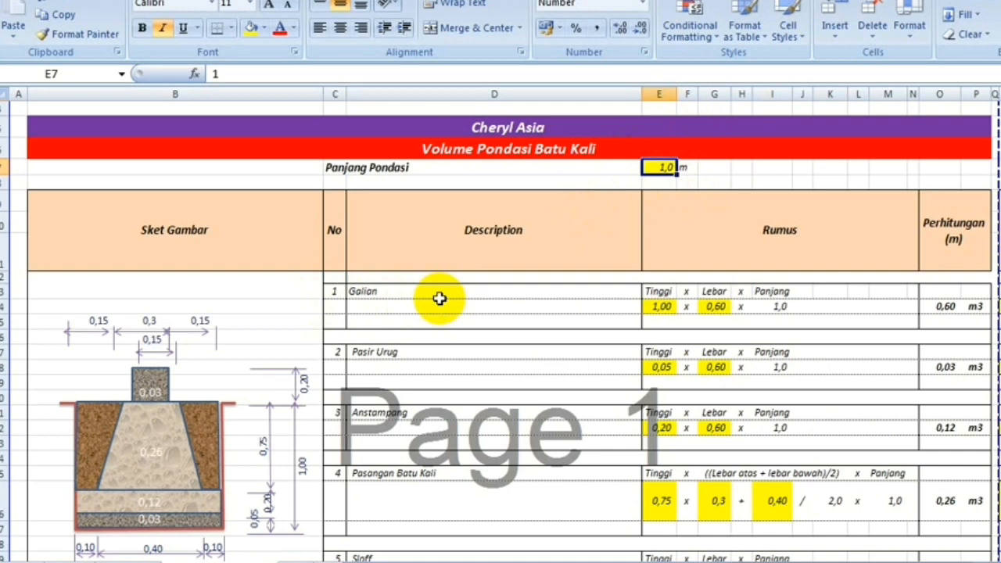
scroll(566, 272, "down", 1)
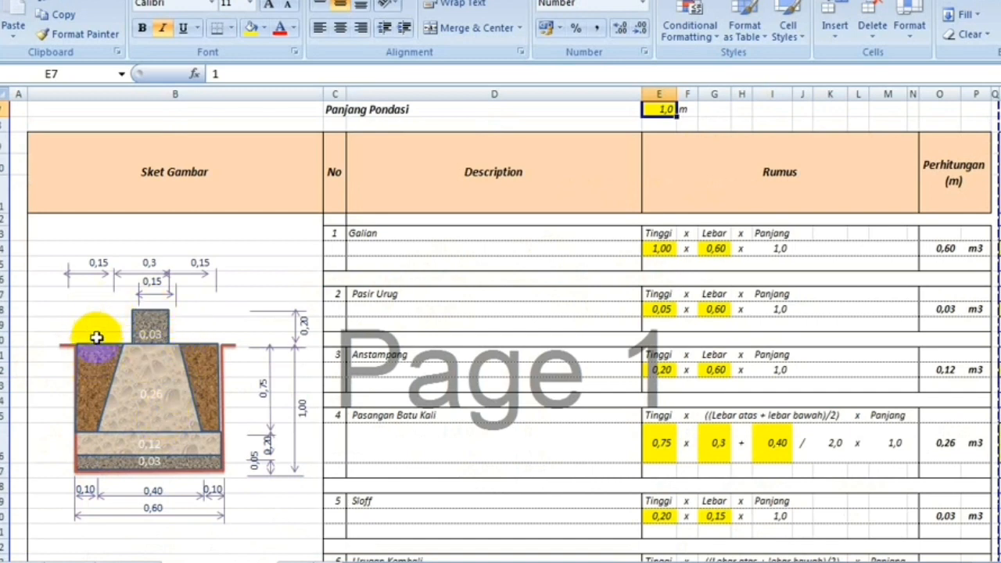
scroll(102, 331, "down", 1)
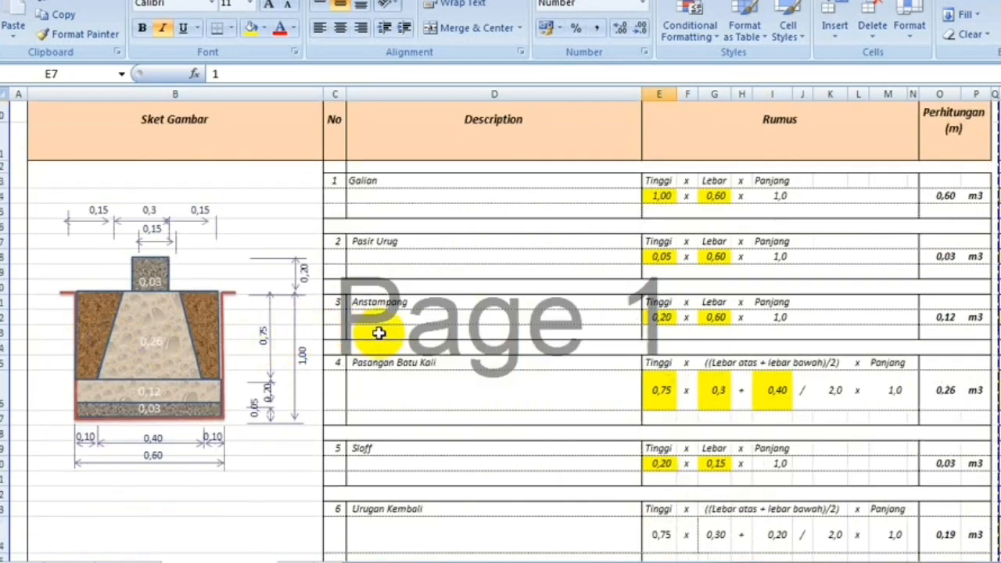
- Examine the Pasir Urug row's height and length cells against the foundation sketch
scroll(599, 321, "up", 1)
left_click(801, 297)
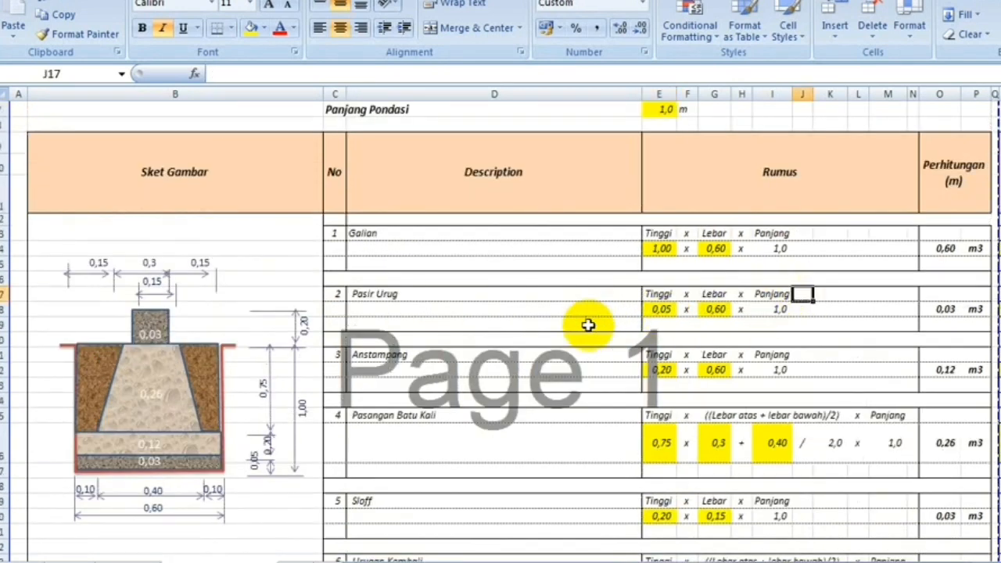
left_click(663, 309)
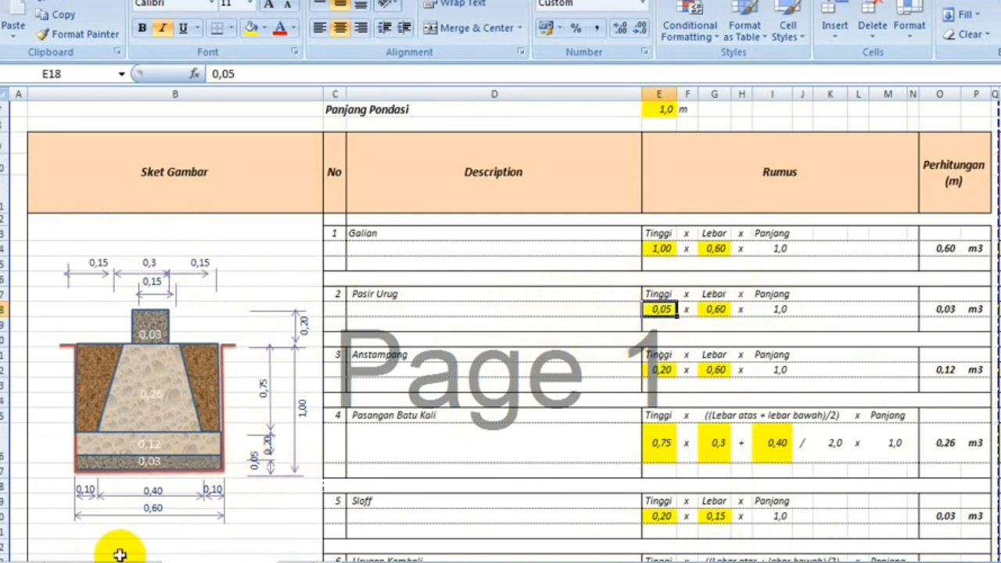
left_click(761, 312)
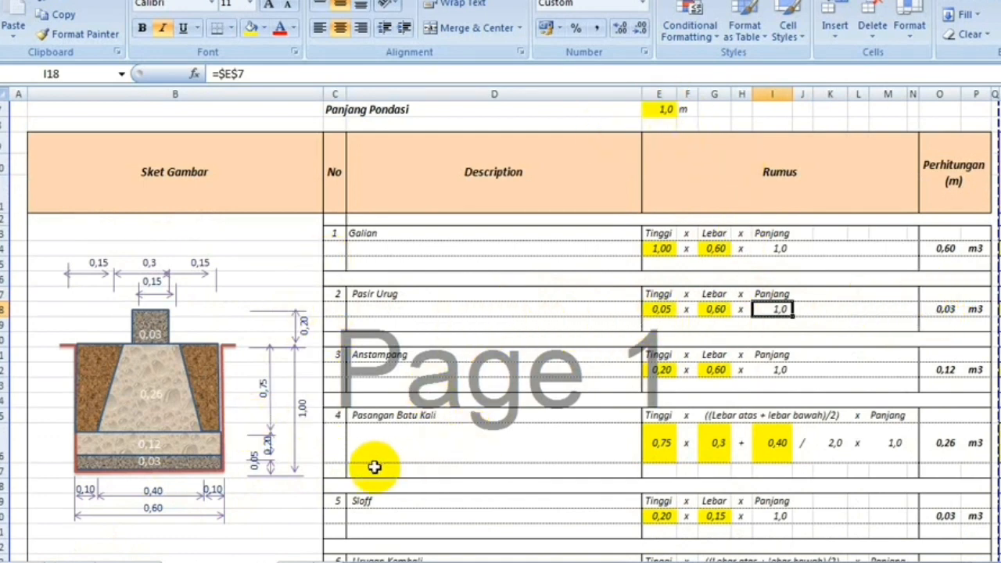
- Examine the Pasangan Batu Kali row's height, upper and lower width, divisor and length cells, and its volume formula
scroll(727, 458, "down", 1)
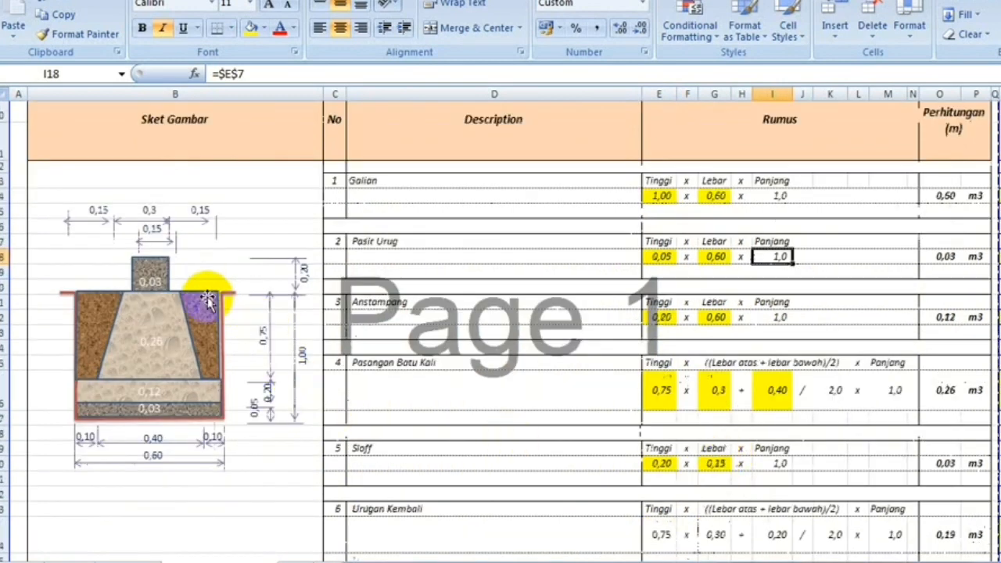
left_click(657, 391)
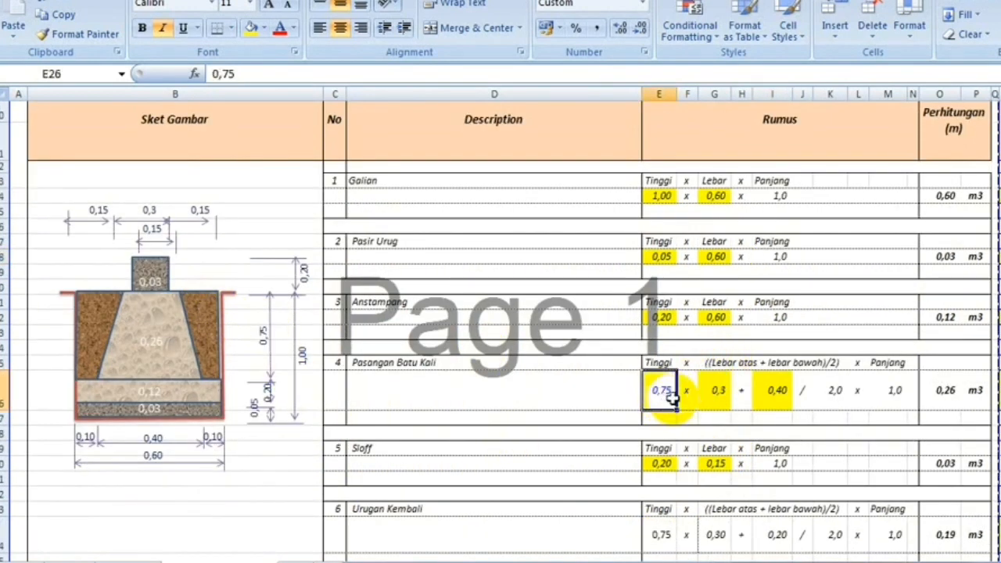
left_click(719, 391)
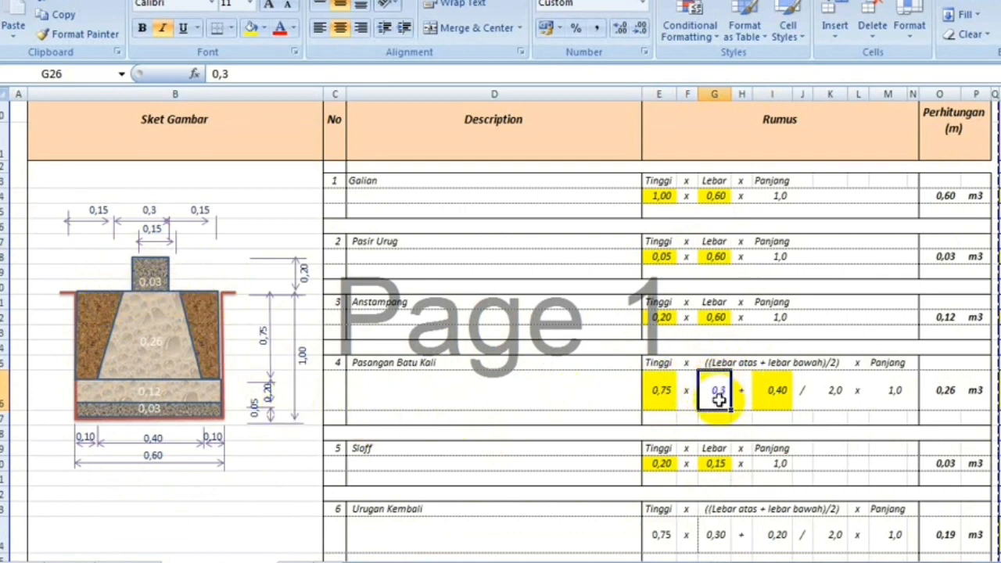
left_click(769, 393)
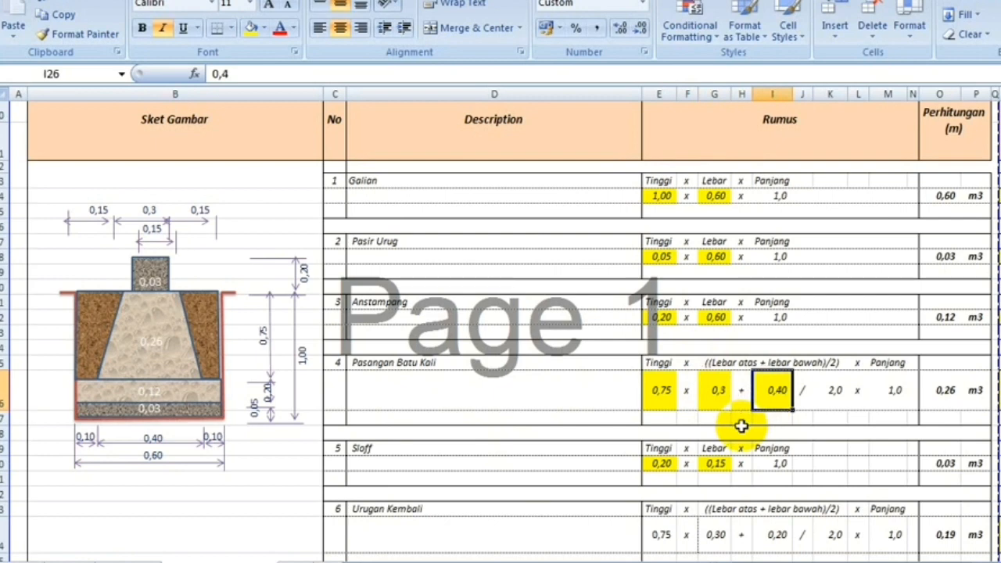
left_click(823, 389)
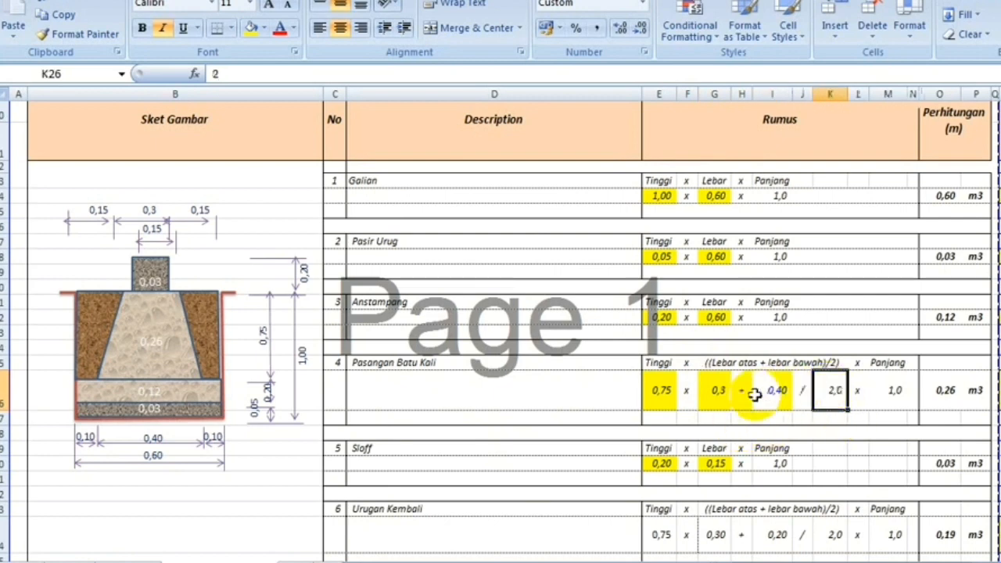
left_click(858, 391)
left_click(891, 388)
left_click(945, 389)
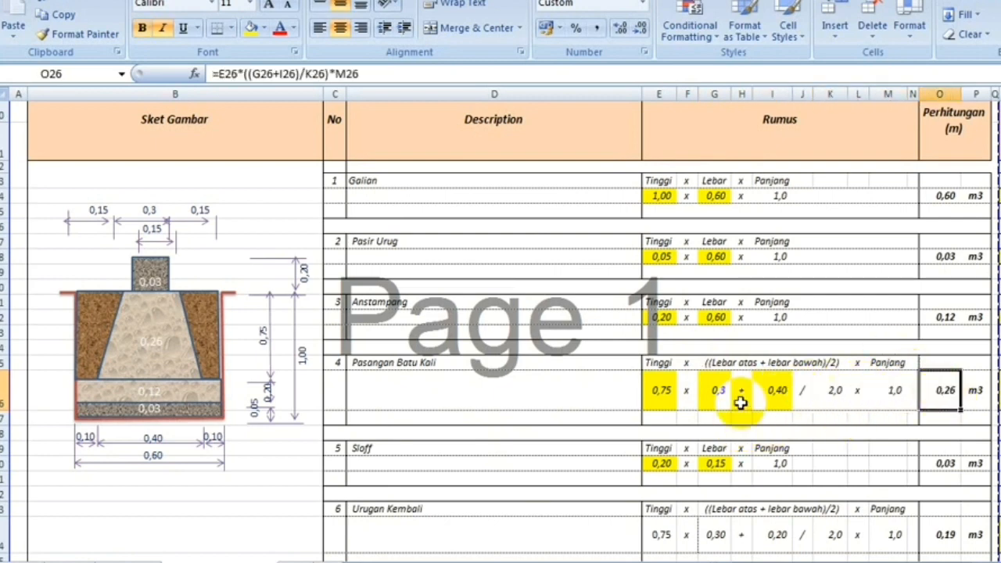
- Examine the Sloff row's height, width and length cells and its volume formula
scroll(780, 429, "down", 1)
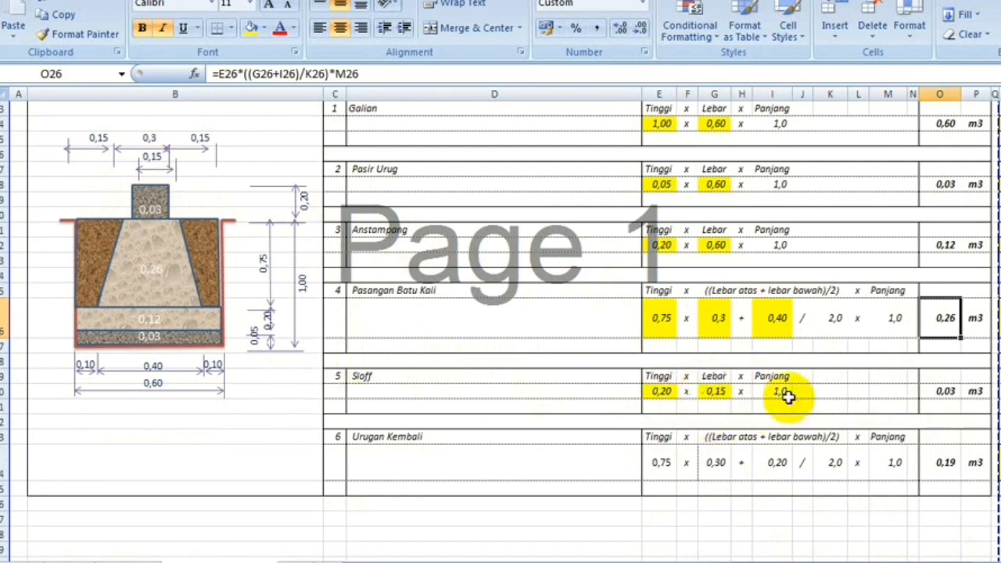
left_click(392, 380)
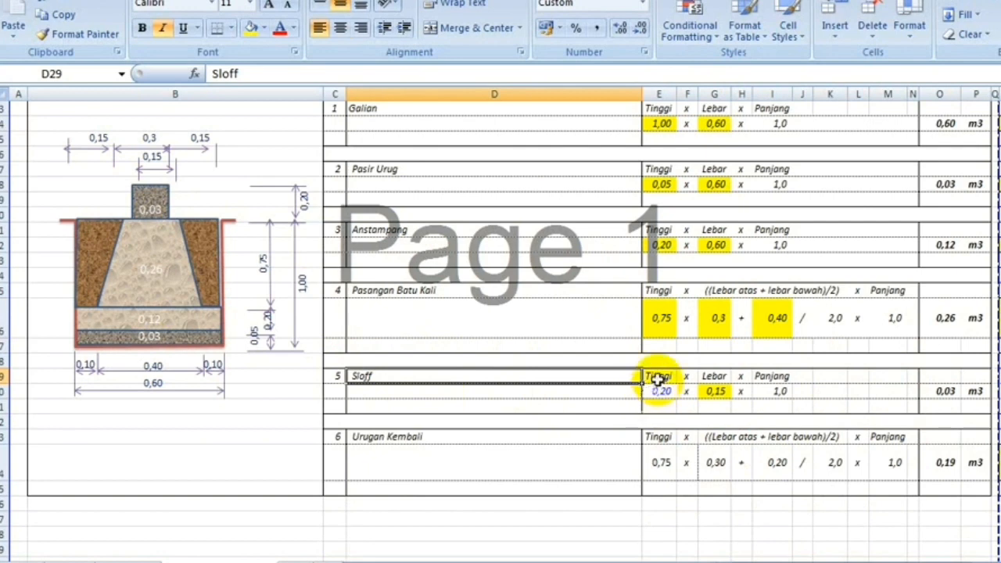
left_click(654, 376)
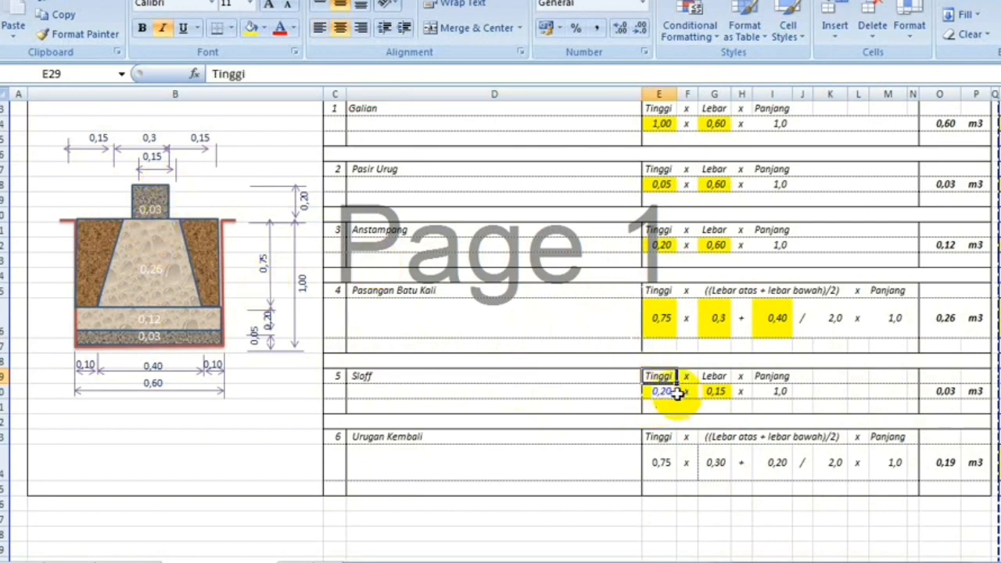
left_click(718, 391)
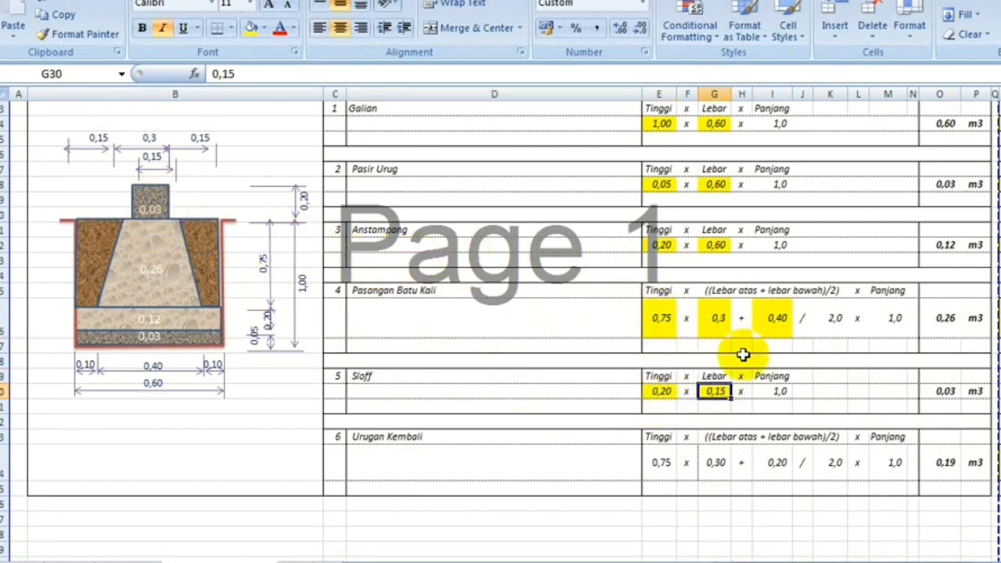
left_click(777, 391)
left_click(947, 387)
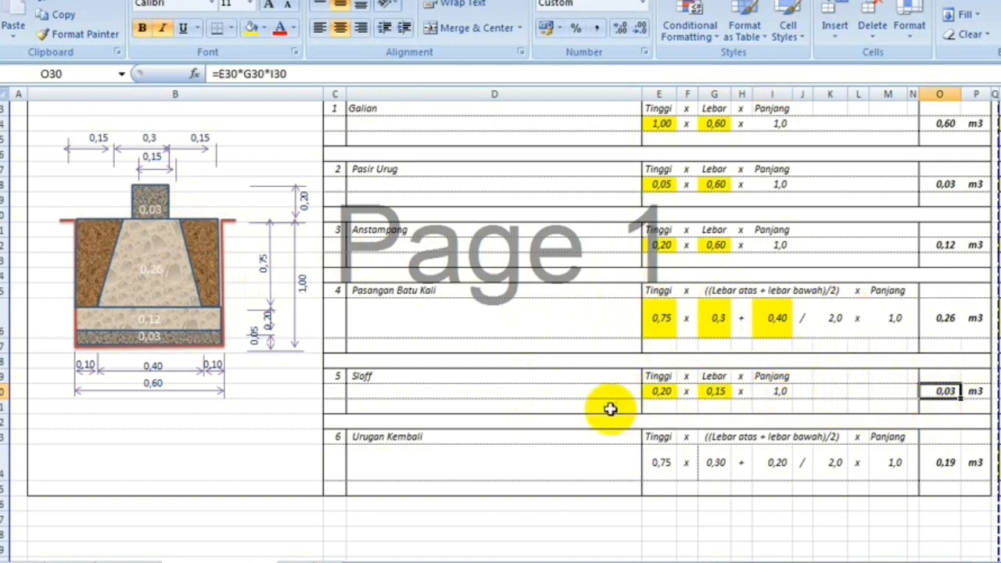
- Examine the Urugan Kembali row's linked height, width and length cells, and the formula for its backfill volume
left_click(661, 461)
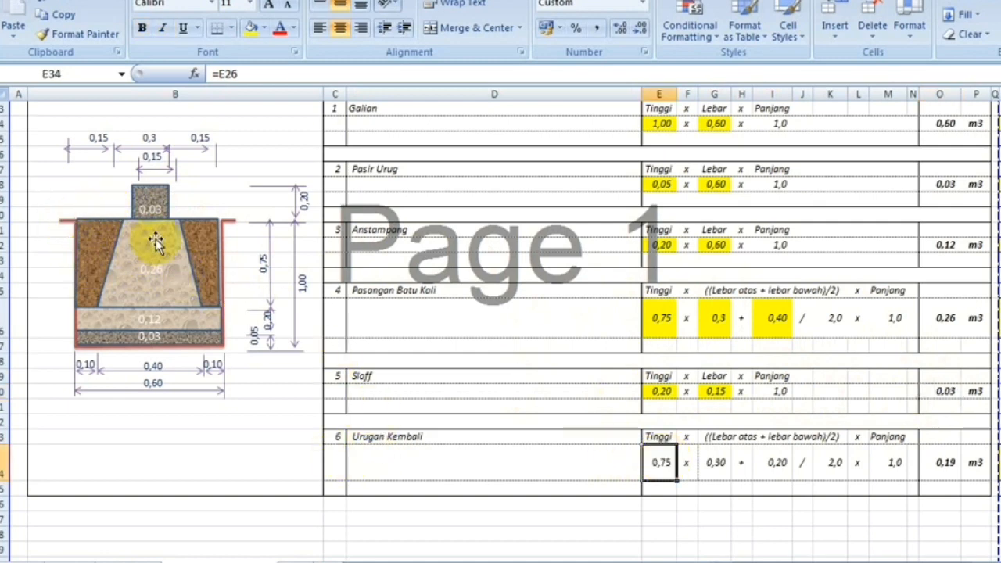
left_click(720, 461)
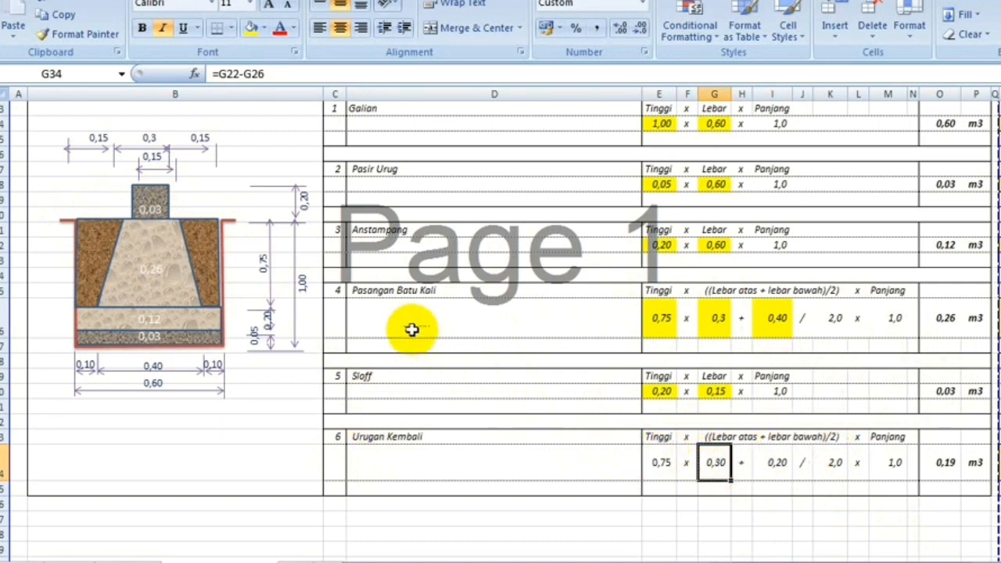
left_click(771, 462)
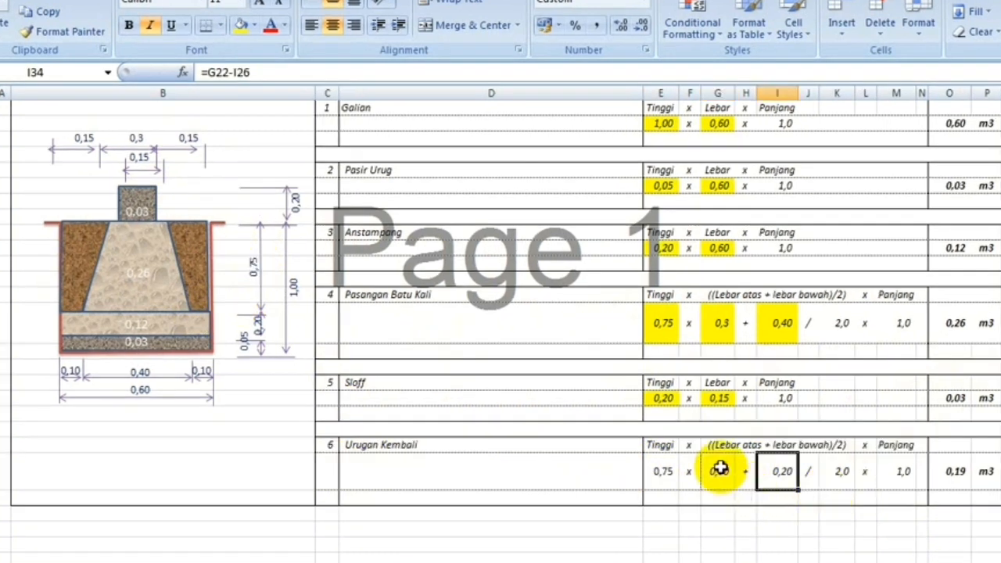
left_click(719, 469)
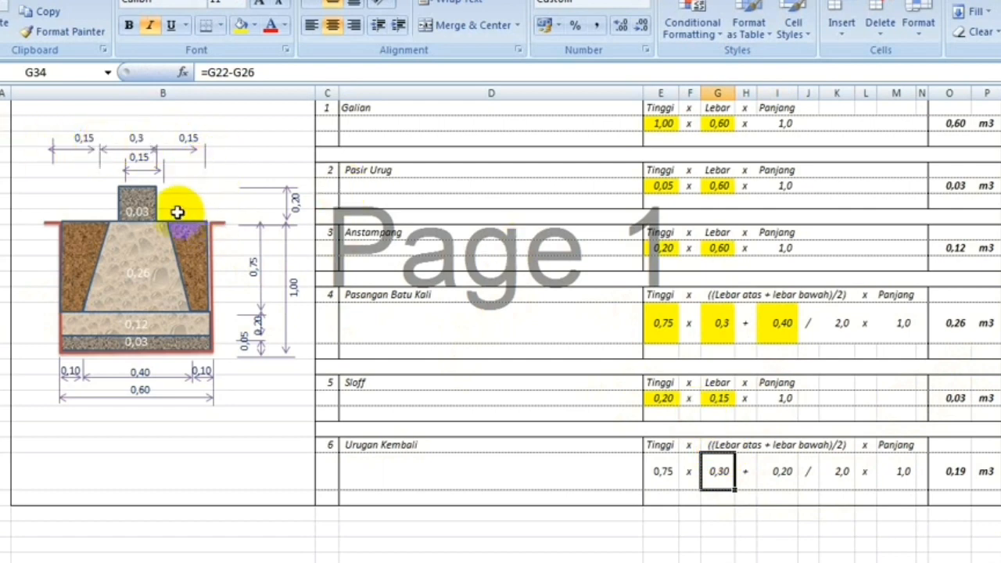
left_click(773, 471)
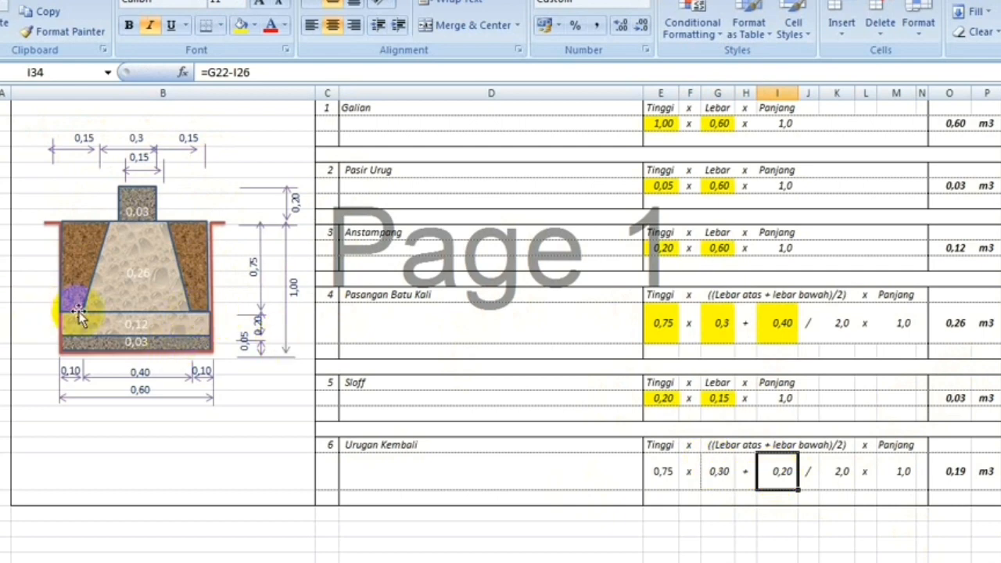
left_click(837, 468)
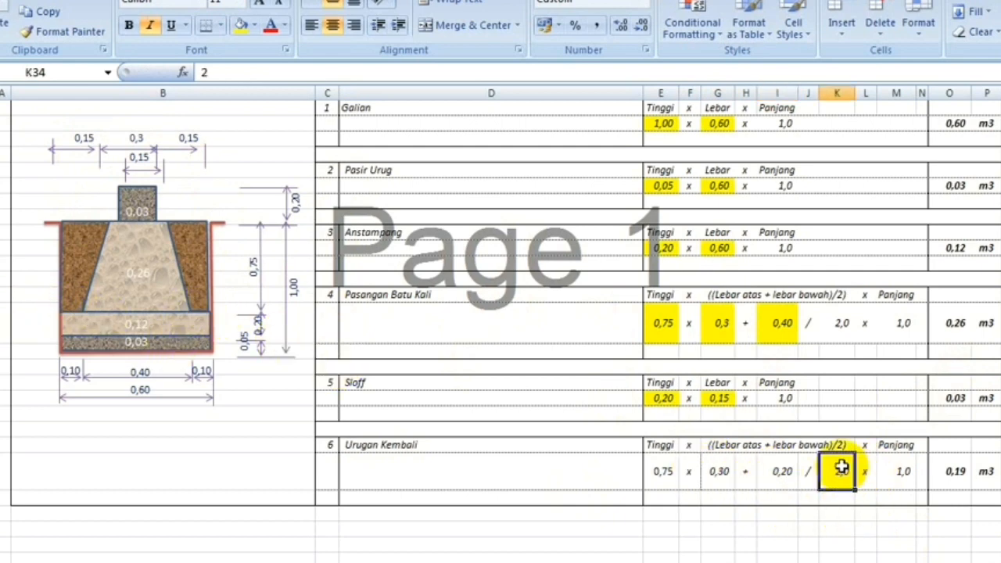
left_click(785, 470)
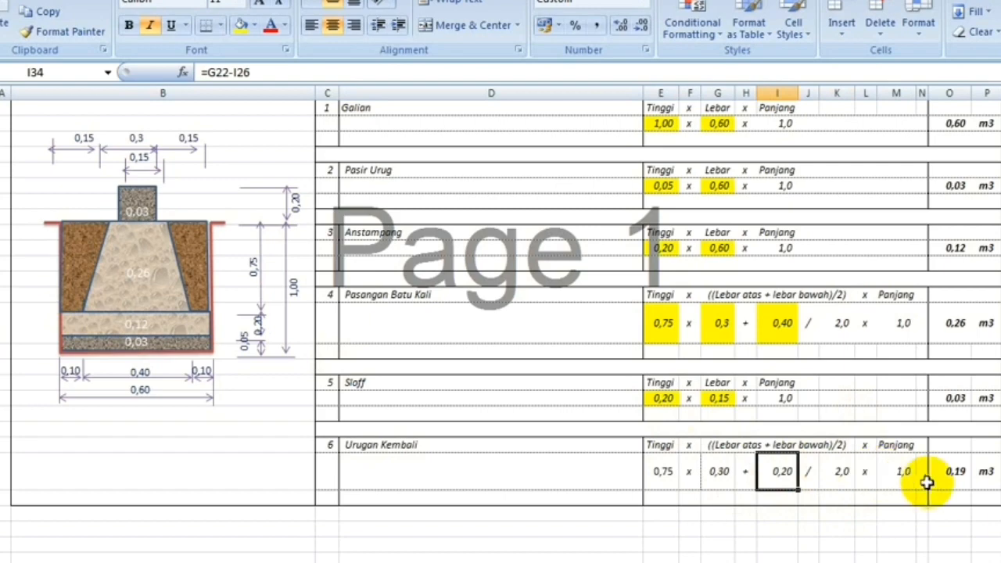
left_click(903, 471)
left_click(954, 472)
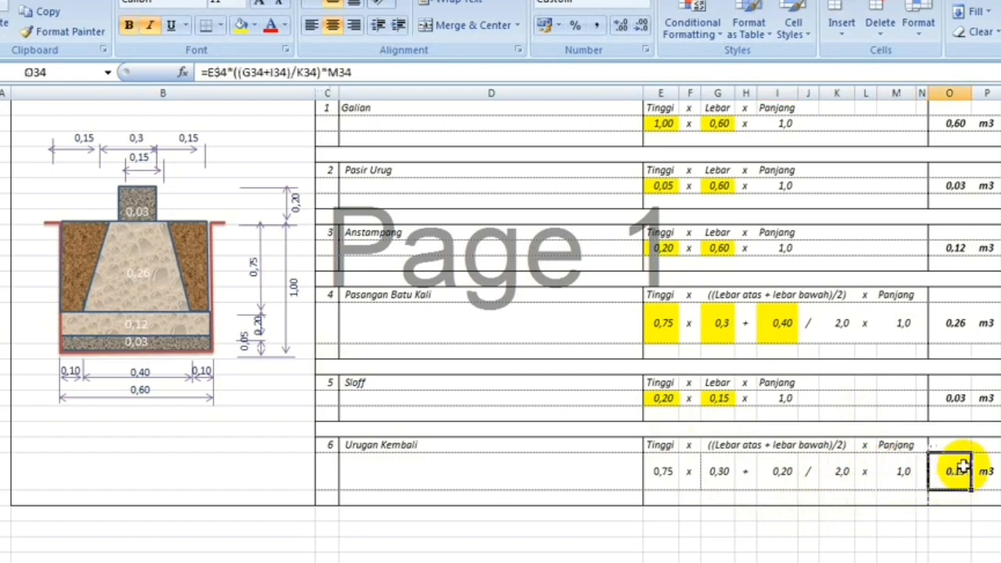
- Set the foundation length (Panjang Pondasi) in E7 to 60 m
scroll(968, 460, "up", 5)
left_click(666, 215)
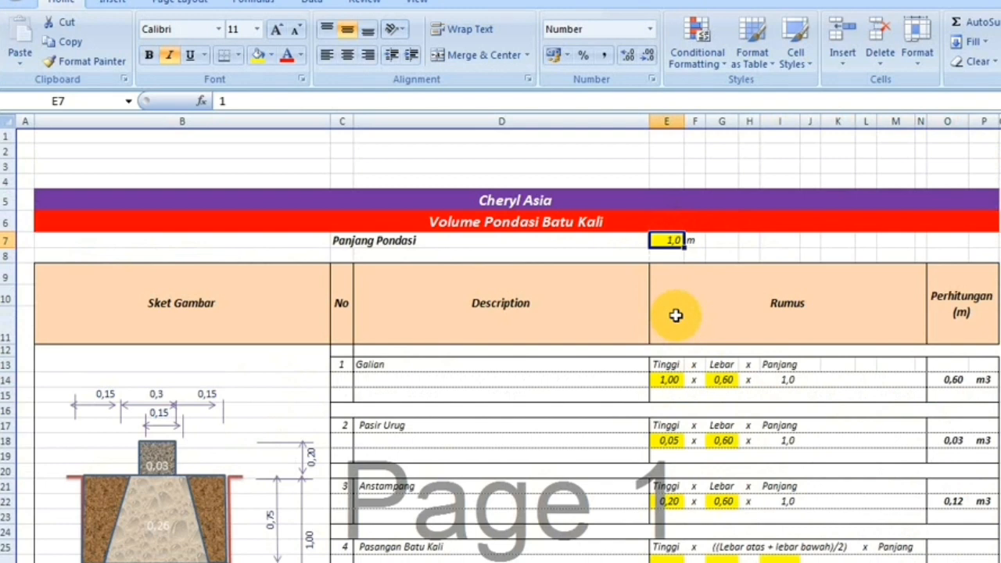
type("60")
key("Return")
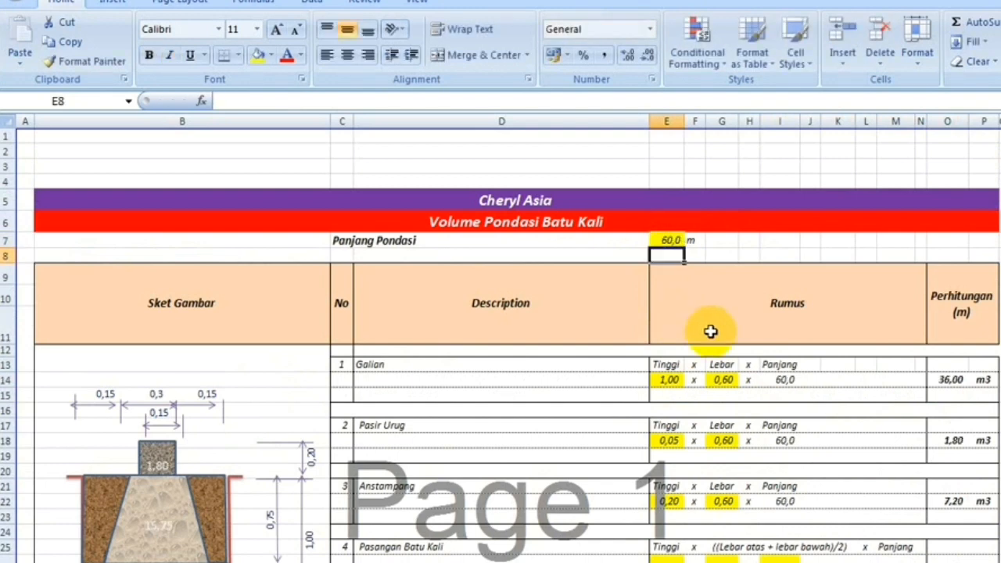
- Review the calculated volumes and examine the volume formulas of the Galian, Pasir Urug, Anstampang and Pasangan Batu Kali rows
scroll(989, 458, "down", 4)
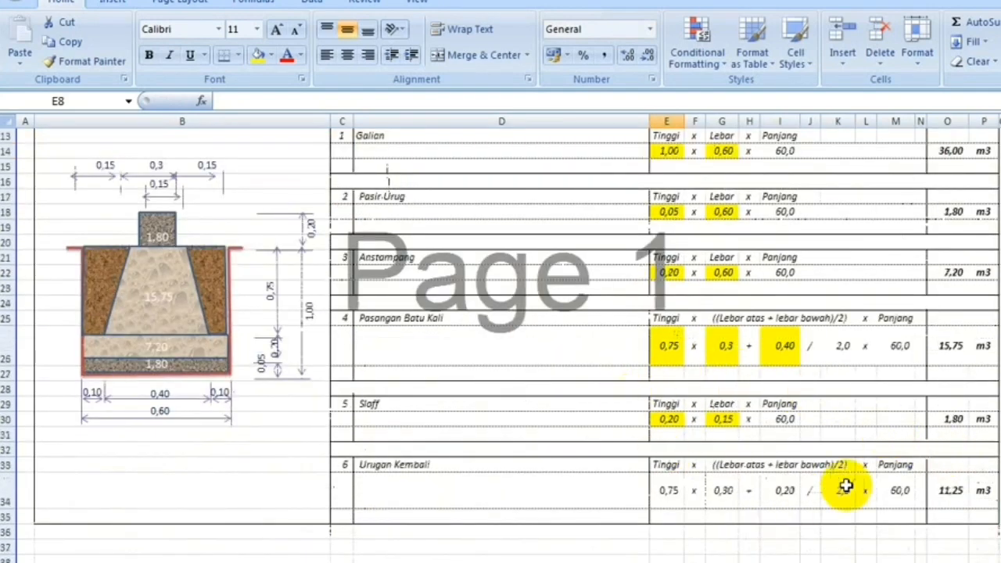
scroll(904, 423, "up", 2)
scroll(949, 370, "down", 1)
scroll(942, 431, "down", 1)
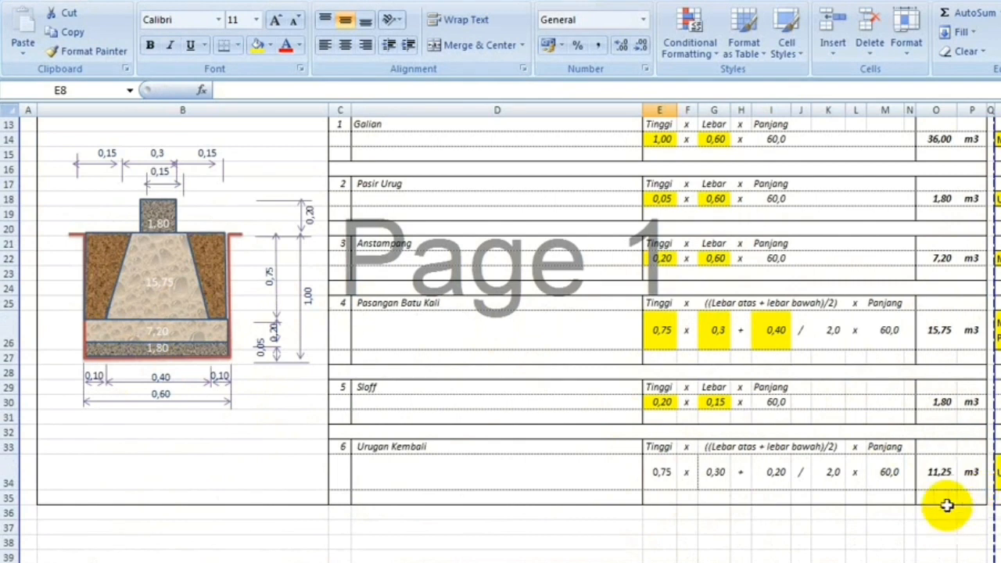
scroll(730, 337, "up", 2)
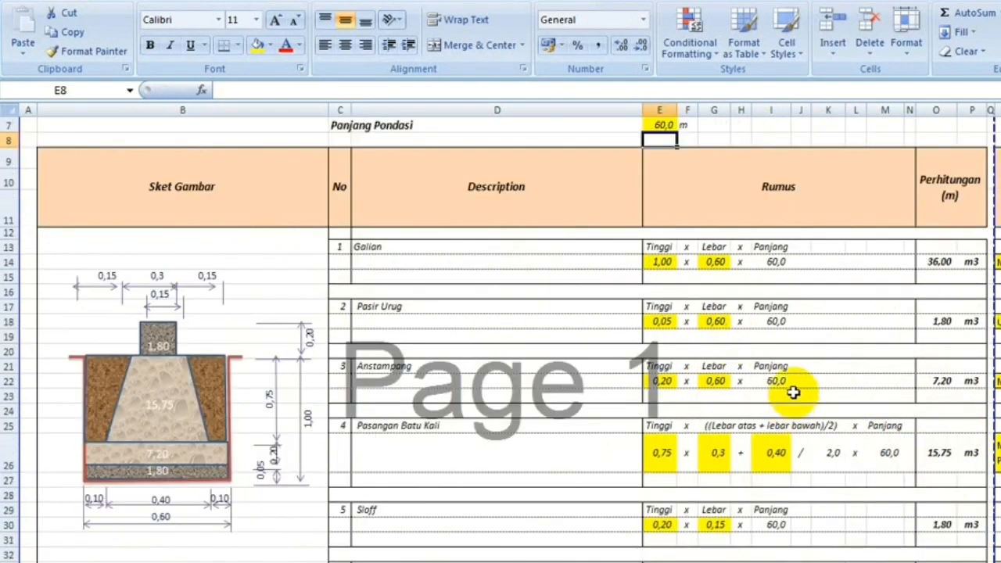
left_click(936, 260)
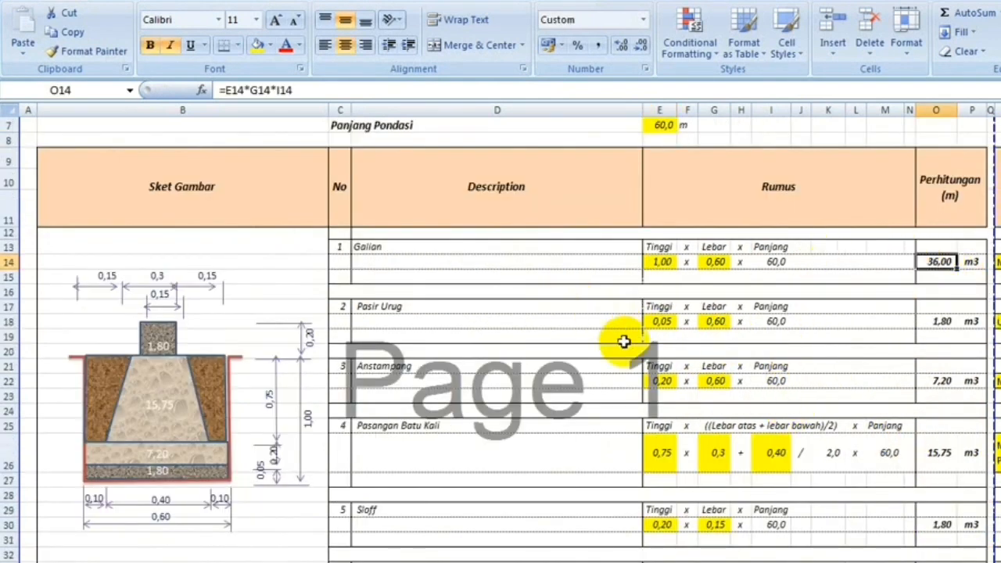
left_click(934, 322)
scroll(722, 357, "down", 2)
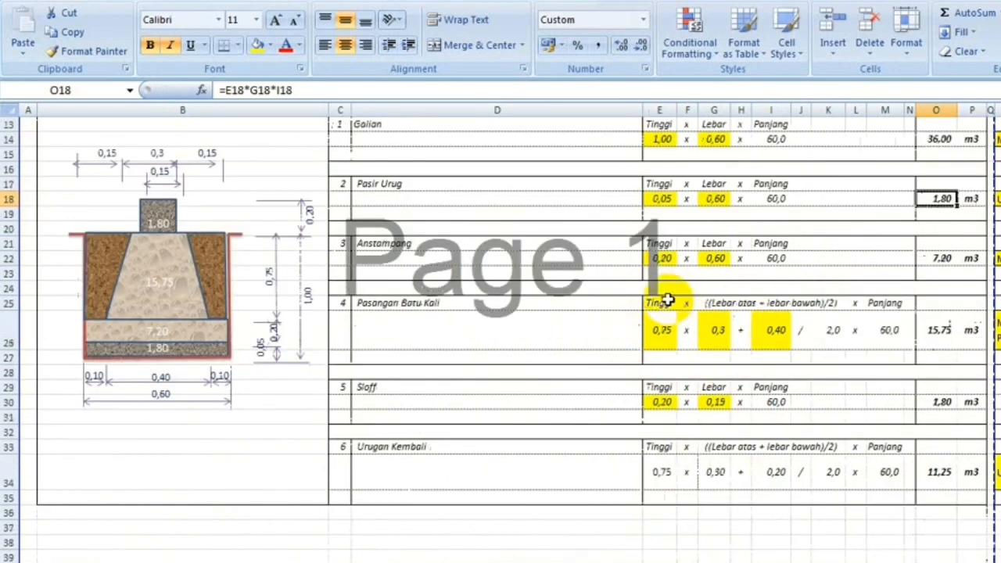
left_click(946, 332)
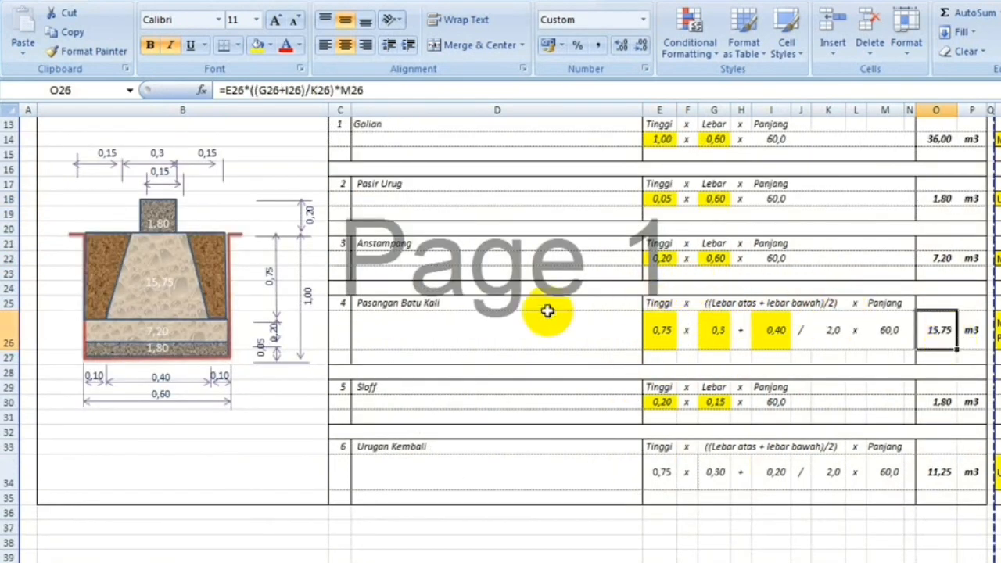
left_click(941, 259)
left_click(946, 323)
left_click(943, 258)
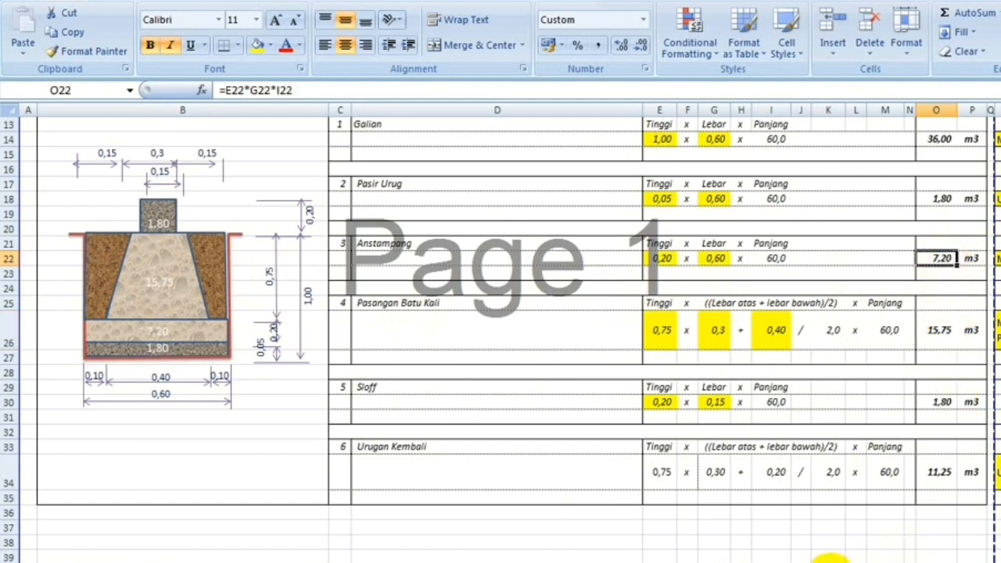
- Open the material and wage price sheet and examine the cement sack weight and the Pekerja and Mandor wage rates
scroll(476, 222, "up", 1)
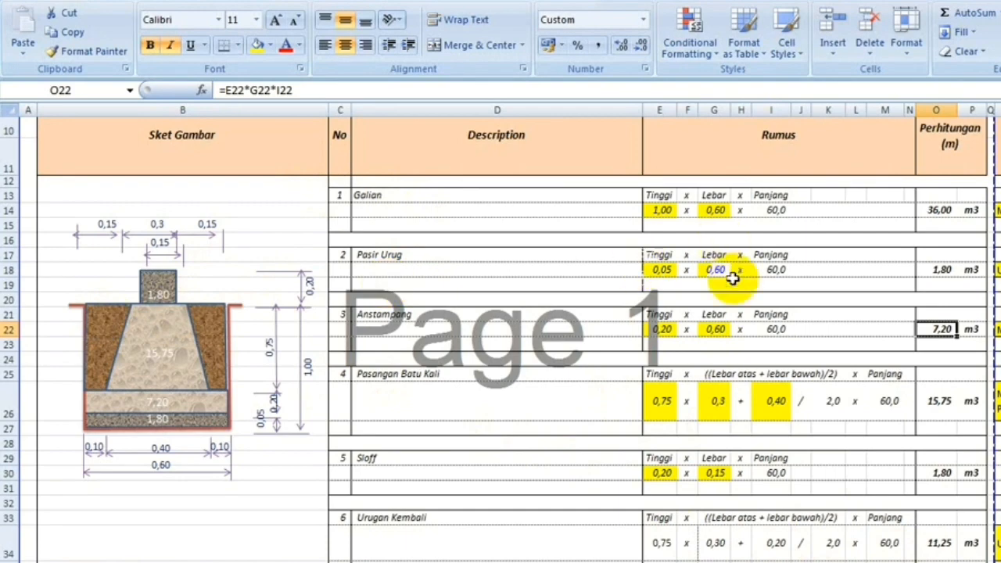
scroll(626, 234, "up", 3)
scroll(607, 353, "down", 3)
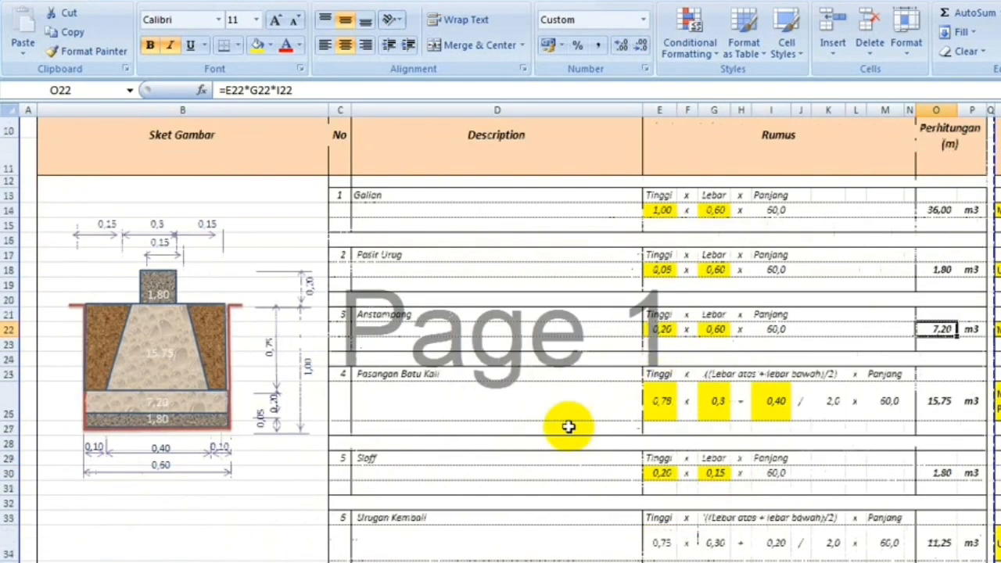
left_click(75, 558)
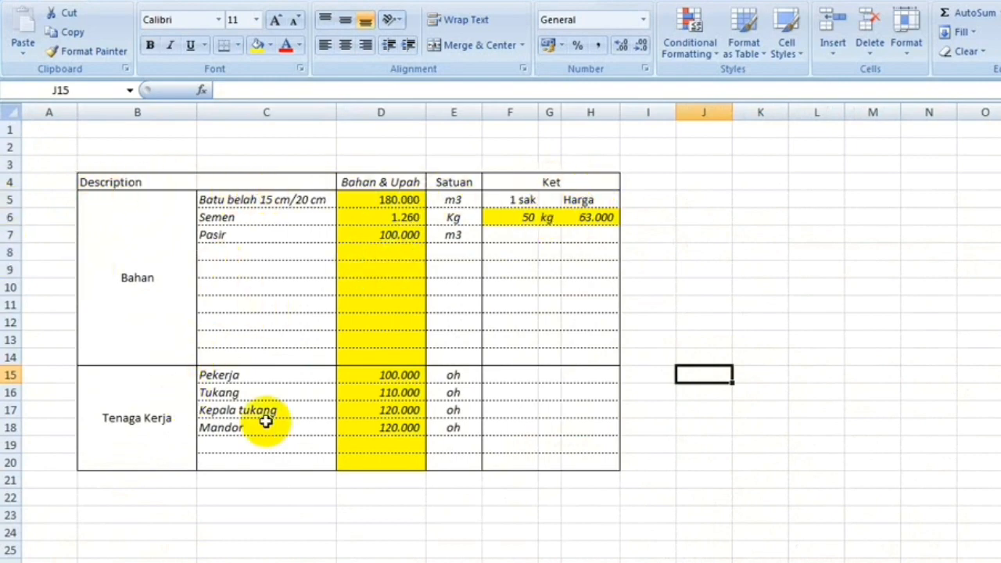
left_click(531, 217)
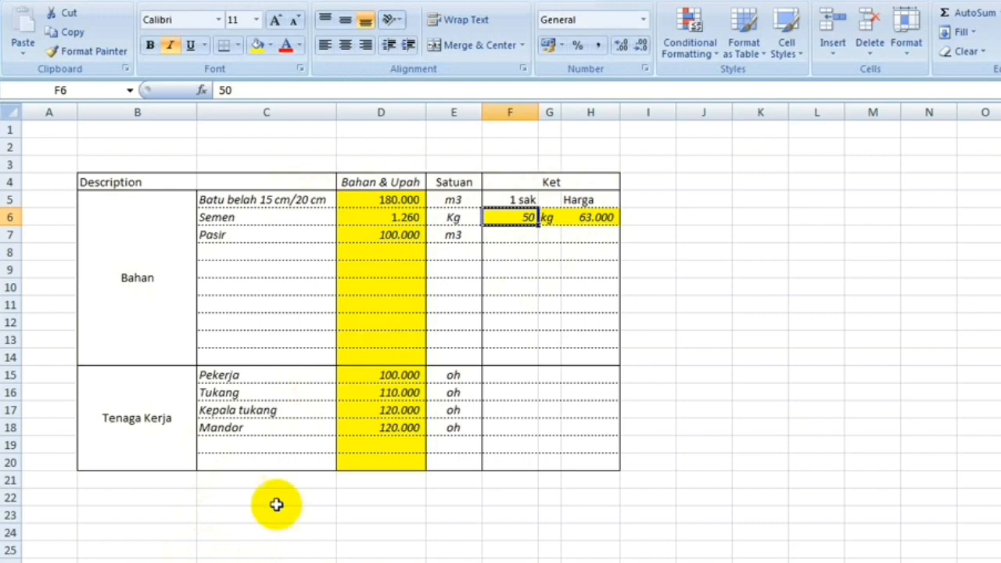
left_click(239, 393)
left_click(384, 375)
left_click(384, 426)
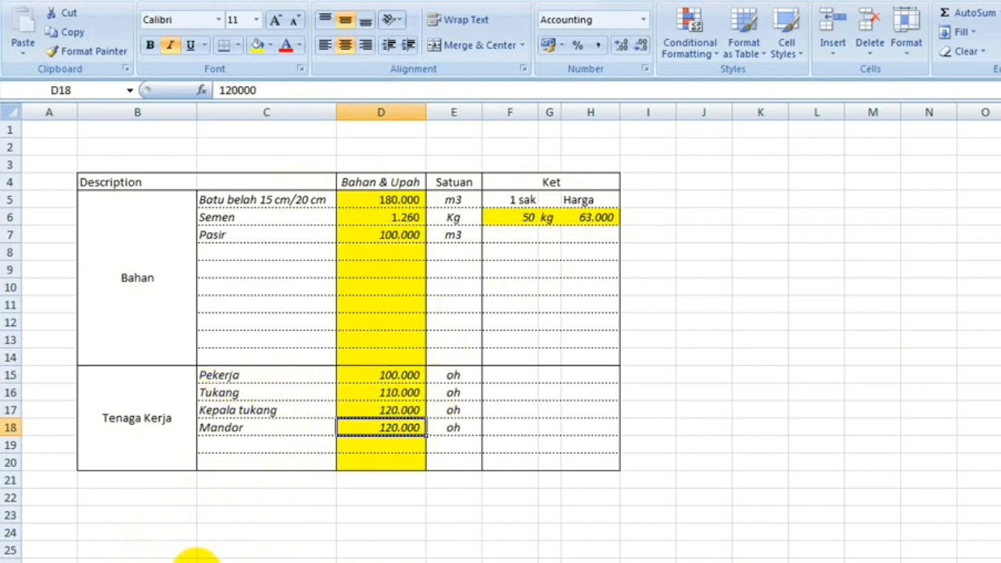
- Return to the foundation volume sheet and examine the Kebutuhan Bahan formulas for Galian's cement and Pasir Urug's sand
left_click(197, 562)
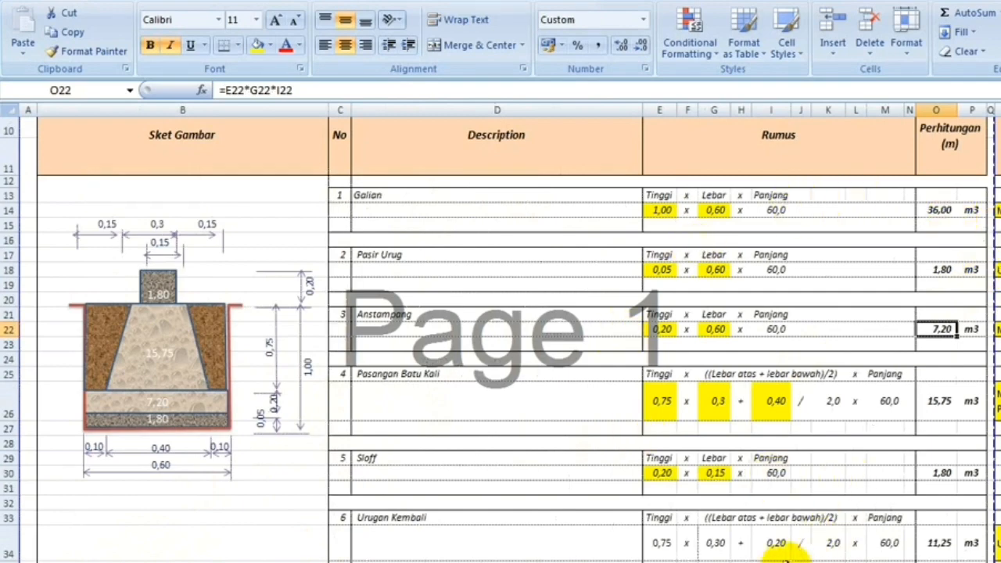
left_click_drag(758, 556, 868, 557)
scroll(414, 275, "up", 1)
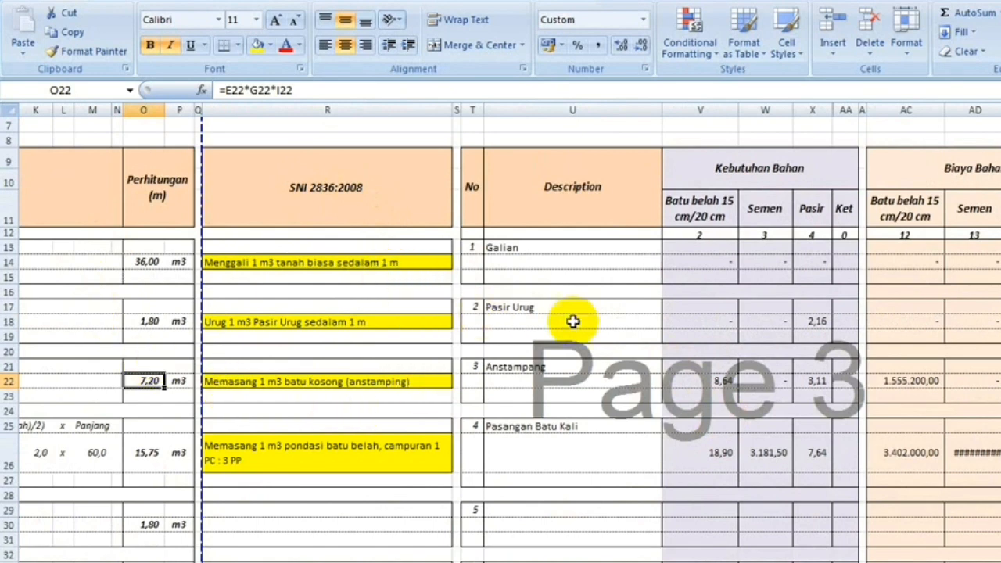
left_click(764, 263)
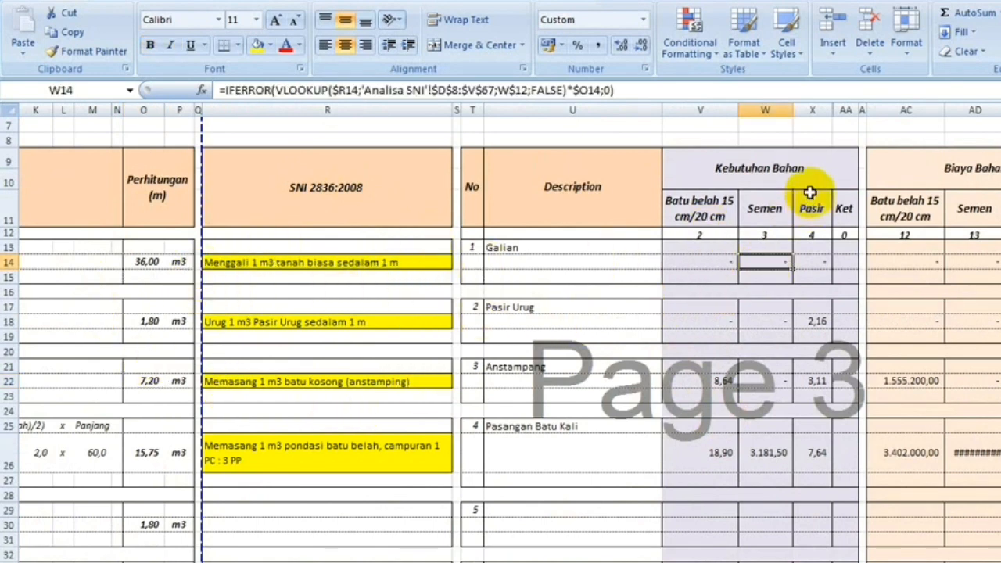
left_click(770, 169)
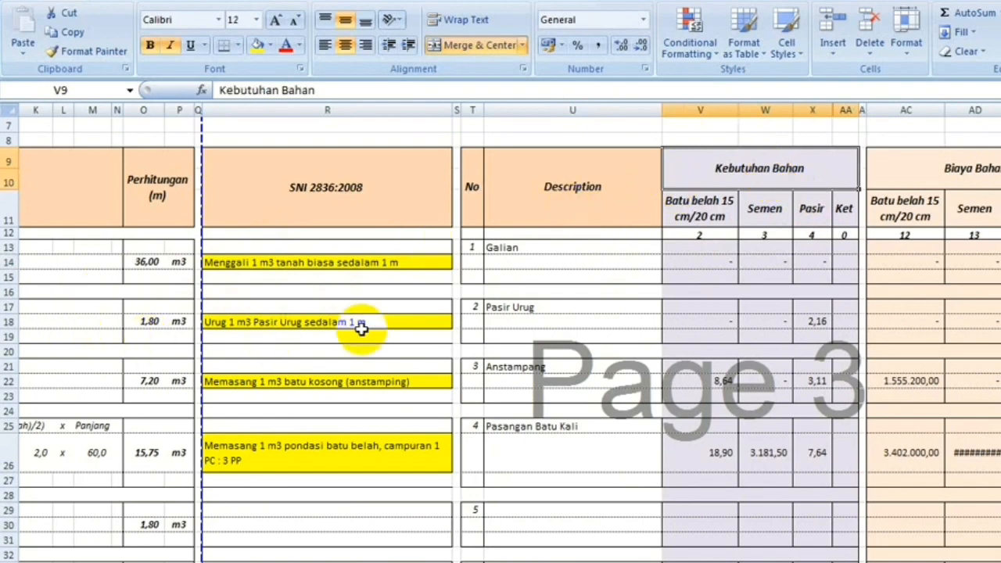
left_click(814, 320)
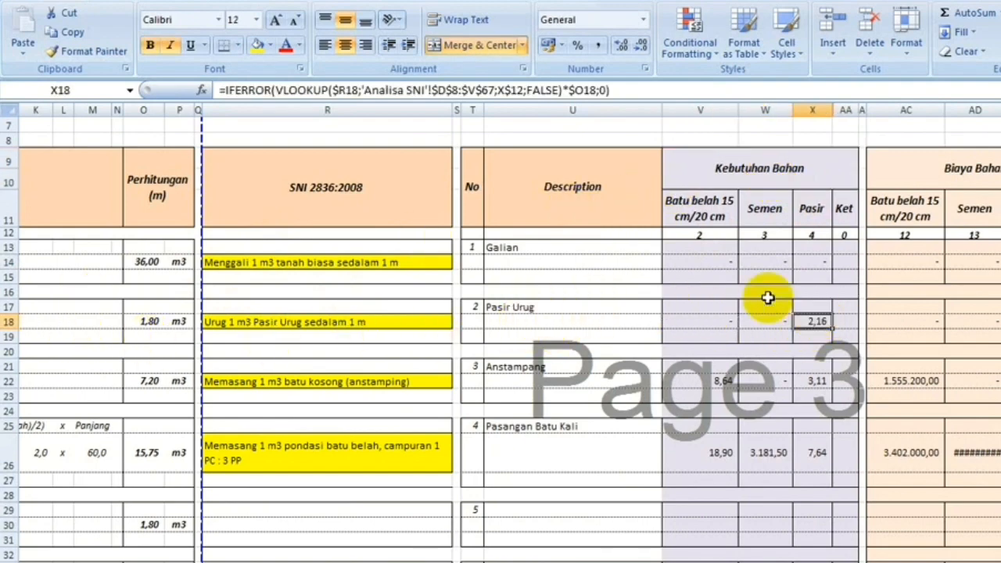
left_click_drag(913, 562, 808, 562)
scroll(601, 286, "up", 2)
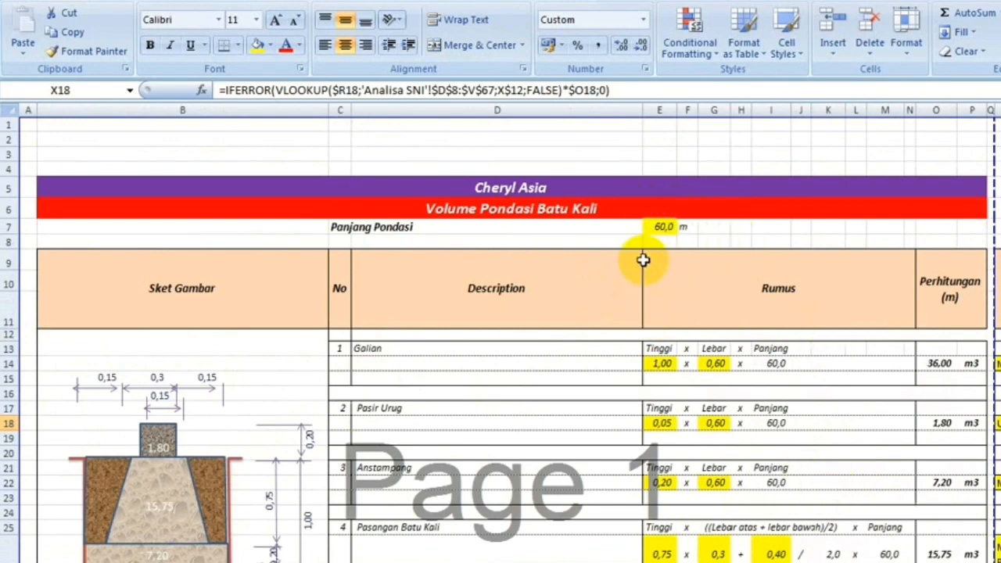
- Examine the material requirements per work item, checking the Pasir Urug sand cell and the Anstampang Batu belah formula
left_click_drag(770, 559, 923, 555)
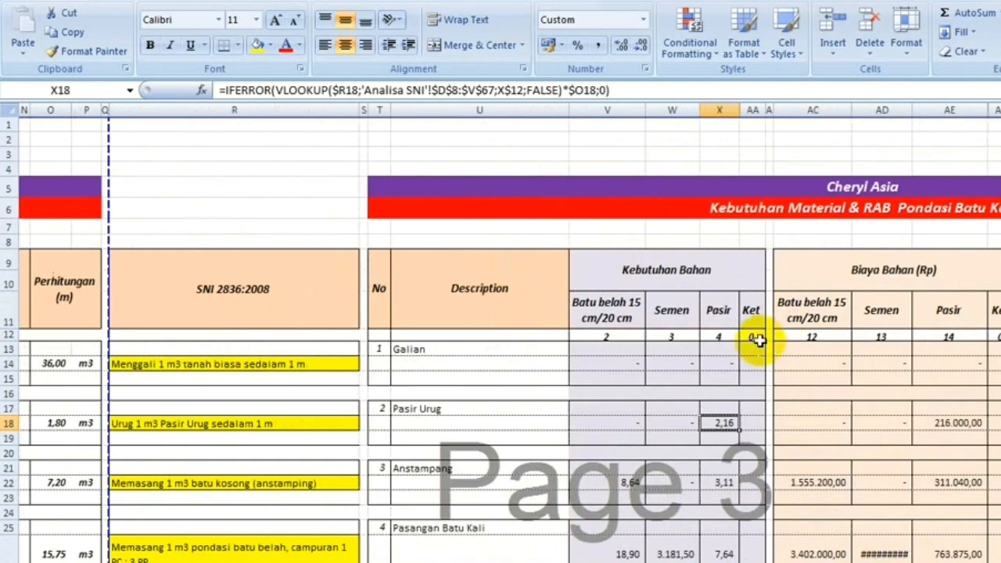
scroll(704, 344, "down", 1)
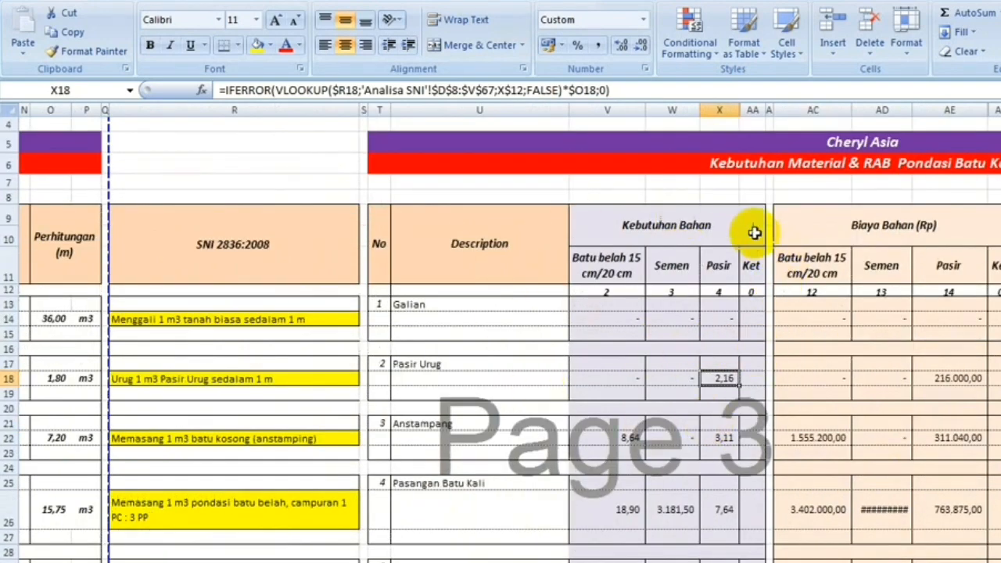
scroll(703, 304, "down", 1)
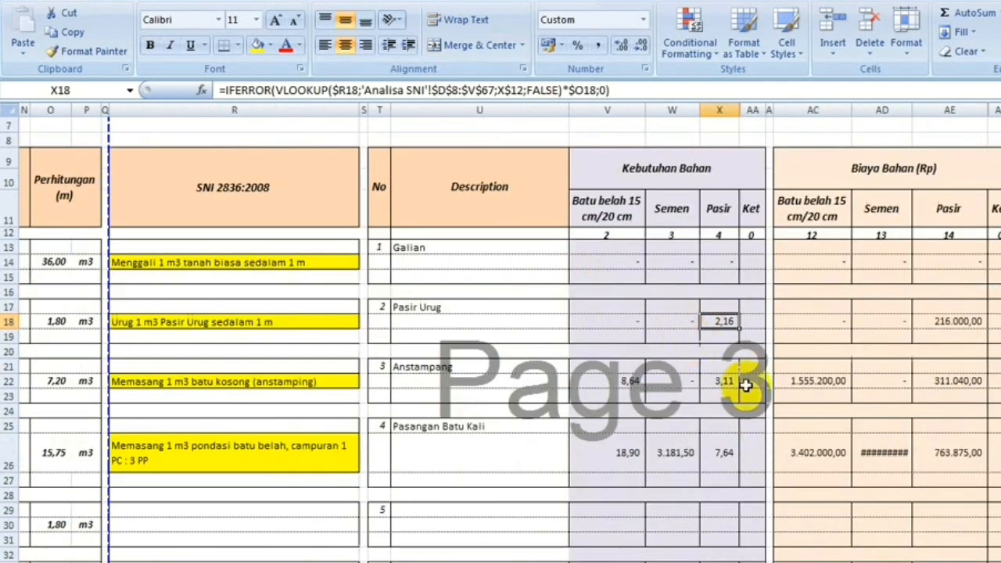
left_click(630, 380)
left_click_drag(630, 381, 631, 446)
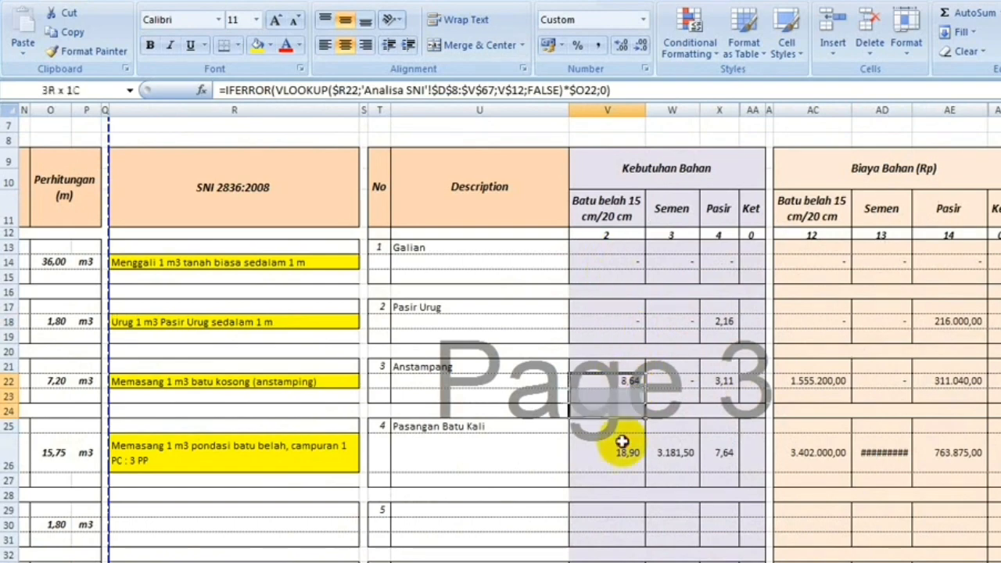
scroll(625, 359, "down", 1)
left_click(725, 263)
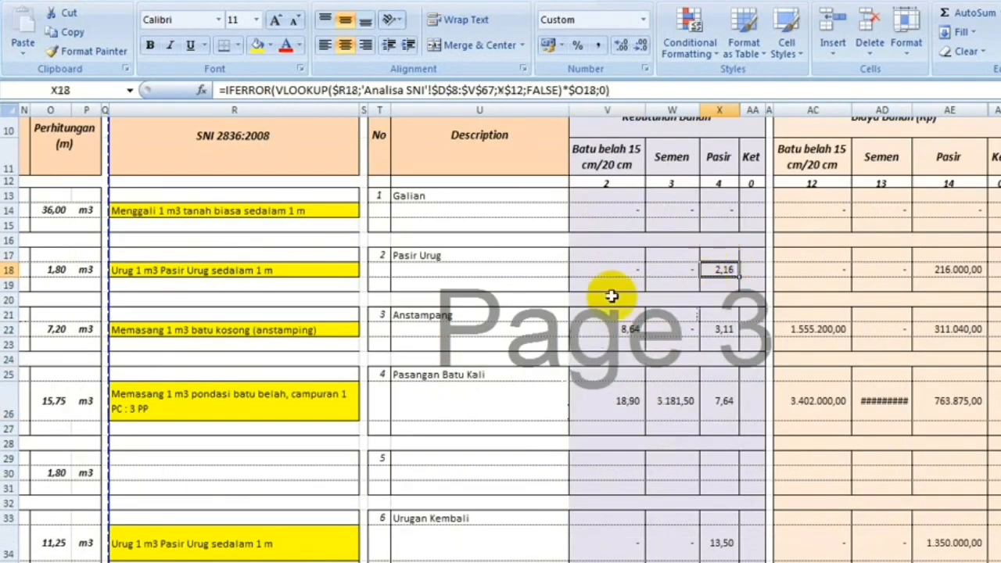
left_click(618, 328)
- Examine the Total Volume formula for Batu belah 15 cm/20 cm in V37
scroll(617, 336, "down", 2)
scroll(617, 336, "down", 1)
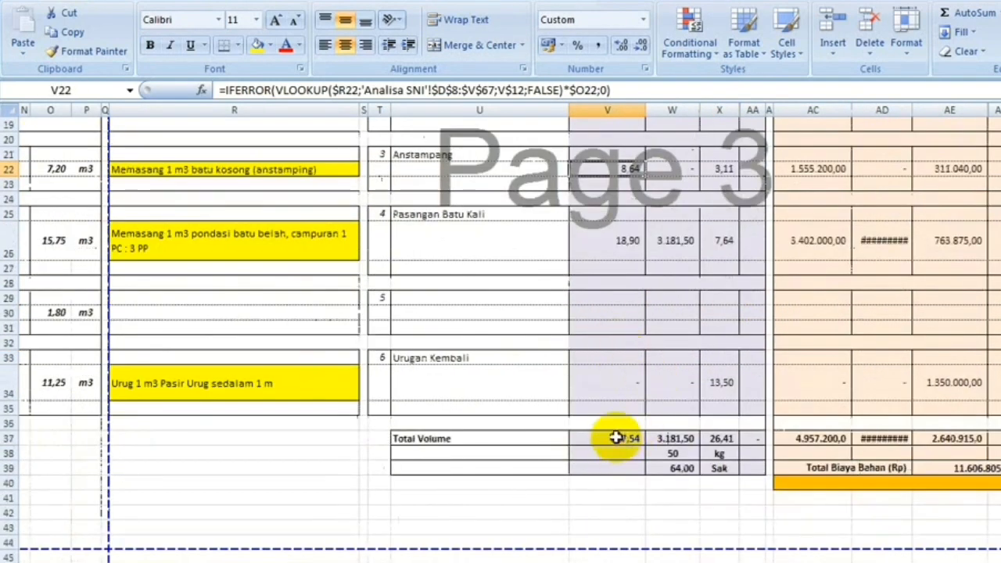
left_click(617, 438)
scroll(590, 430, "up", 5)
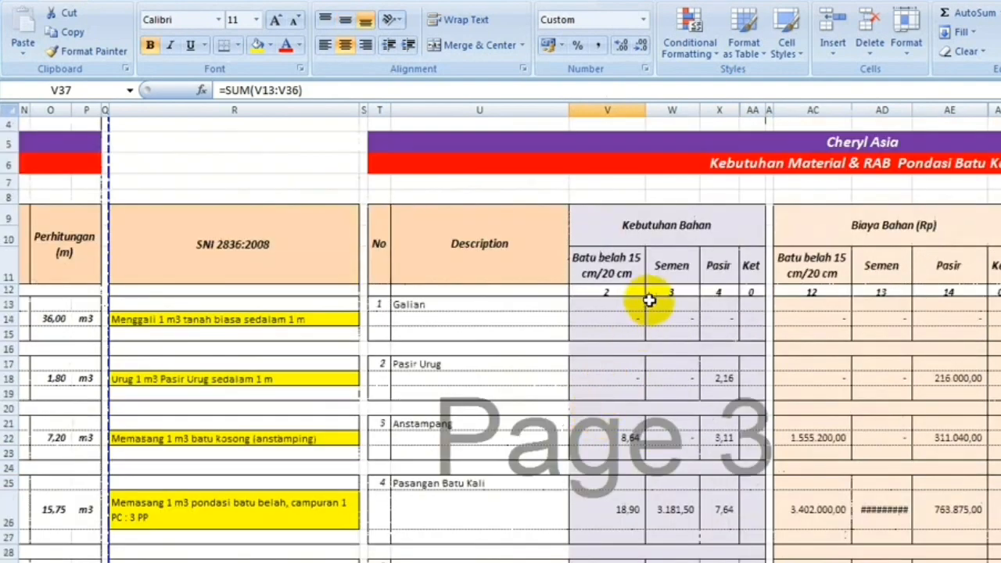
scroll(649, 301, "down", 4)
- Examine the cement total, its rounded-up conversion to sacks, and the Total Volume formula for sand
left_click(670, 483)
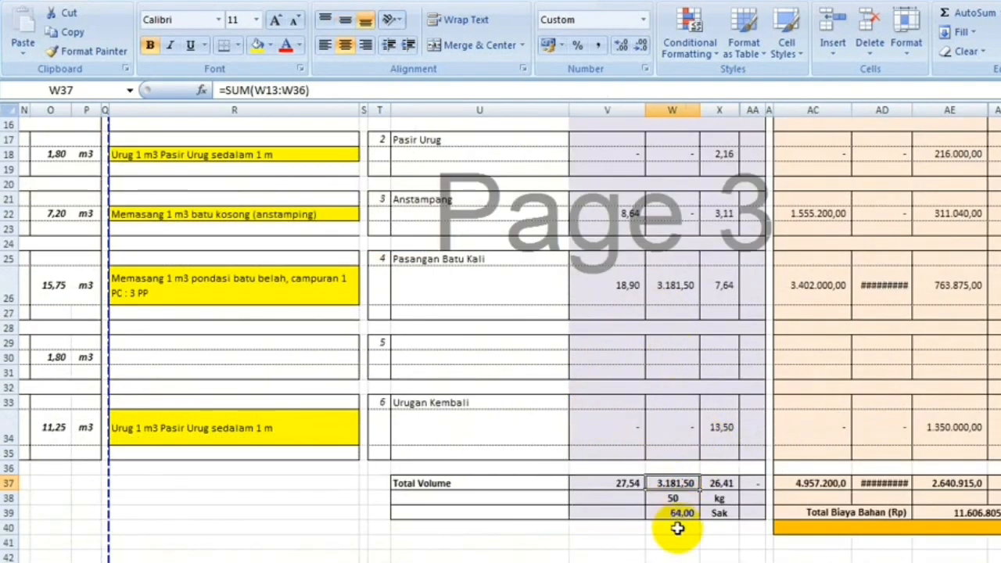
left_click(676, 513)
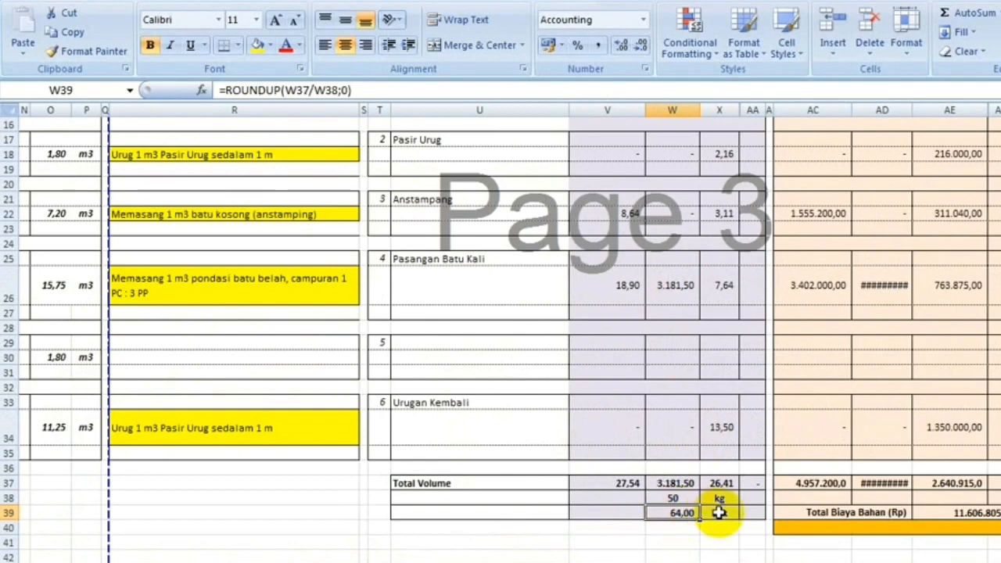
left_click(718, 512)
left_click(681, 512)
left_click(714, 512)
scroll(715, 375, "up", 4)
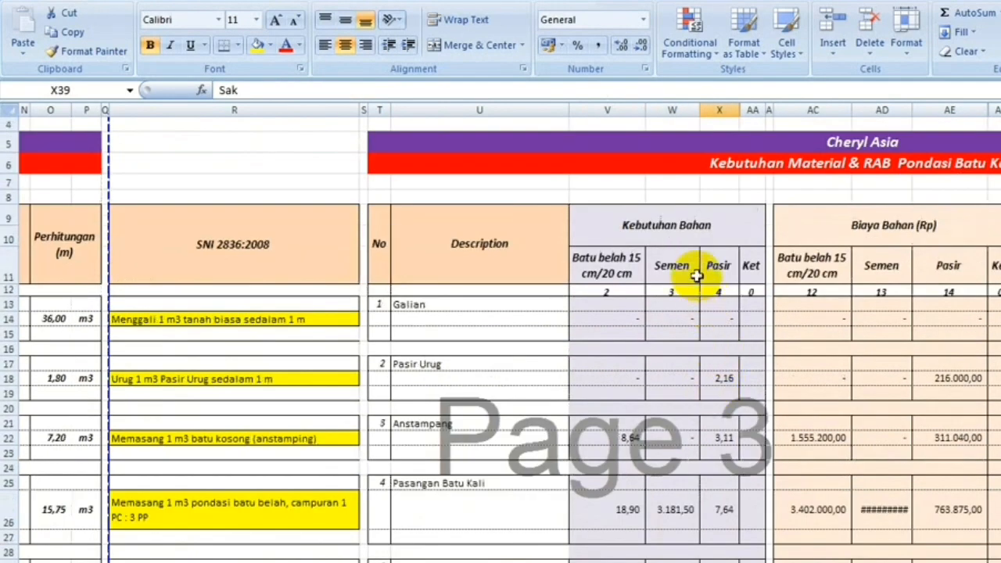
scroll(696, 275, "down", 5)
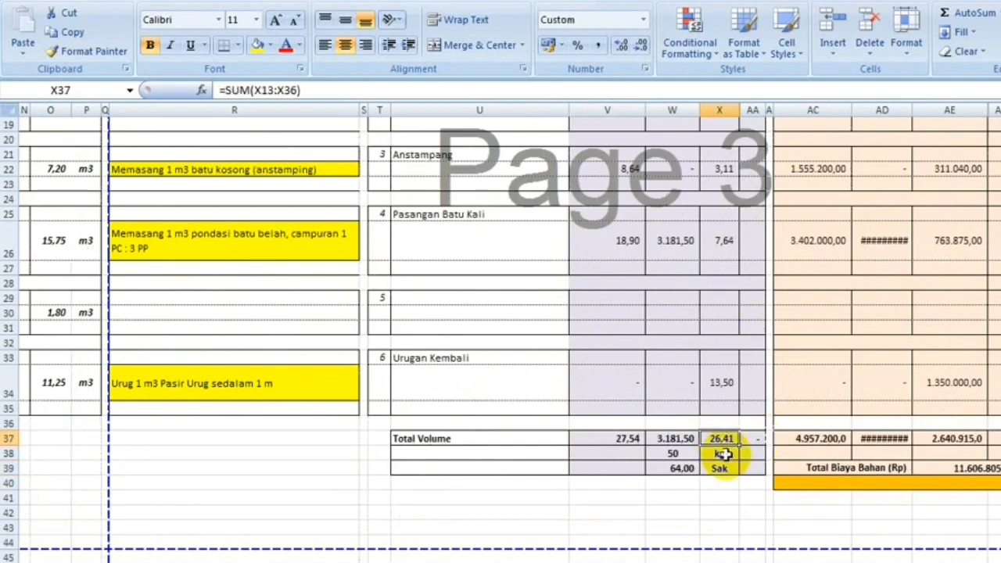
scroll(660, 340, "up", 4)
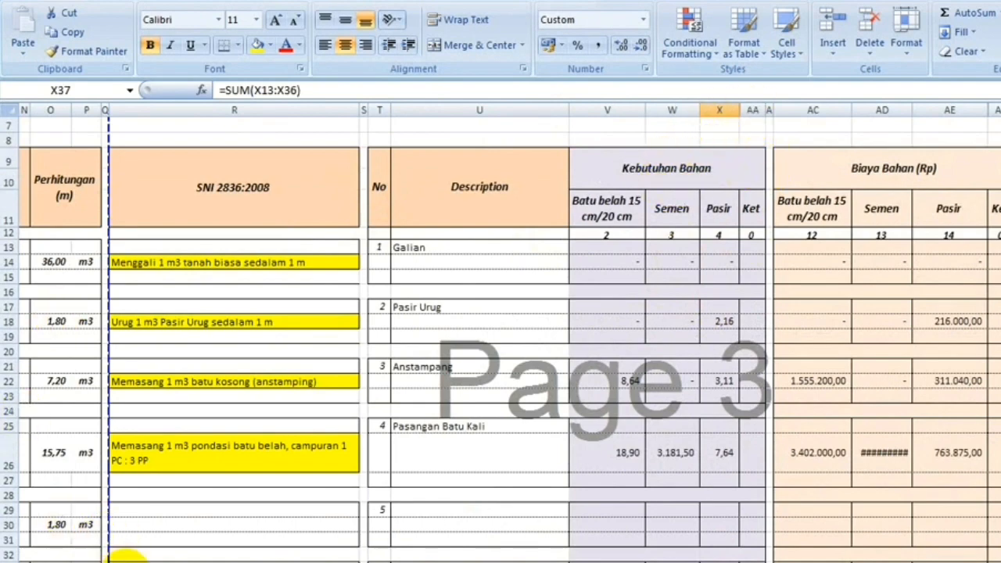
- On the Analisa SNI sheet, insert a blank column between Pasir and Insert in the Indeks Bahan section
left_click(125, 556)
scroll(446, 383, "up", 4)
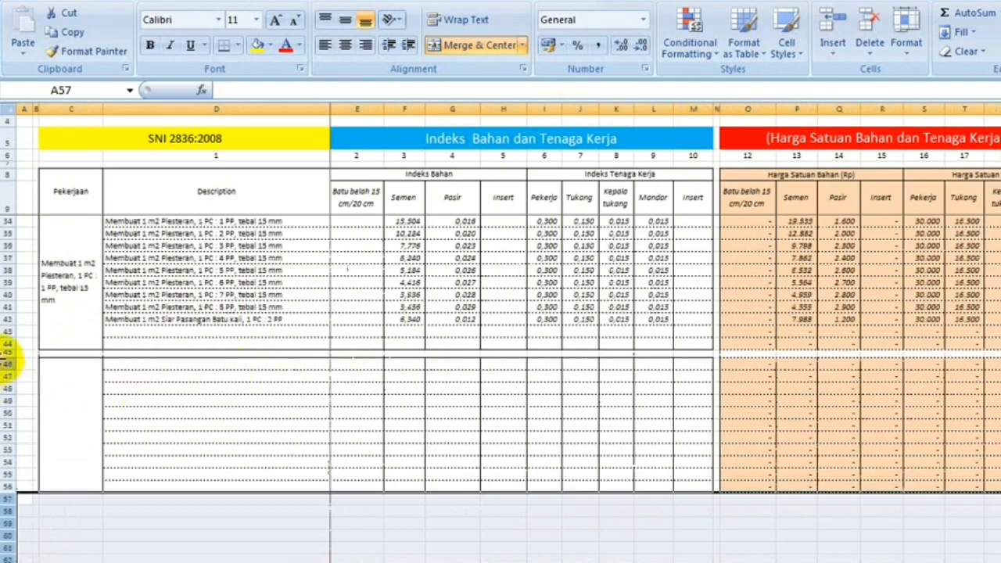
scroll(17, 336, "up", 1)
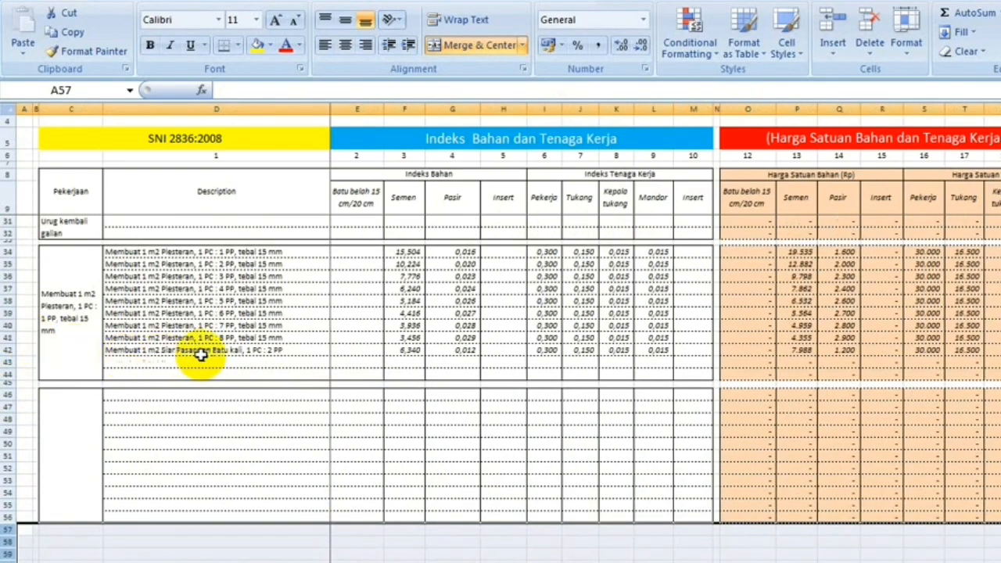
scroll(195, 351, "up", 7)
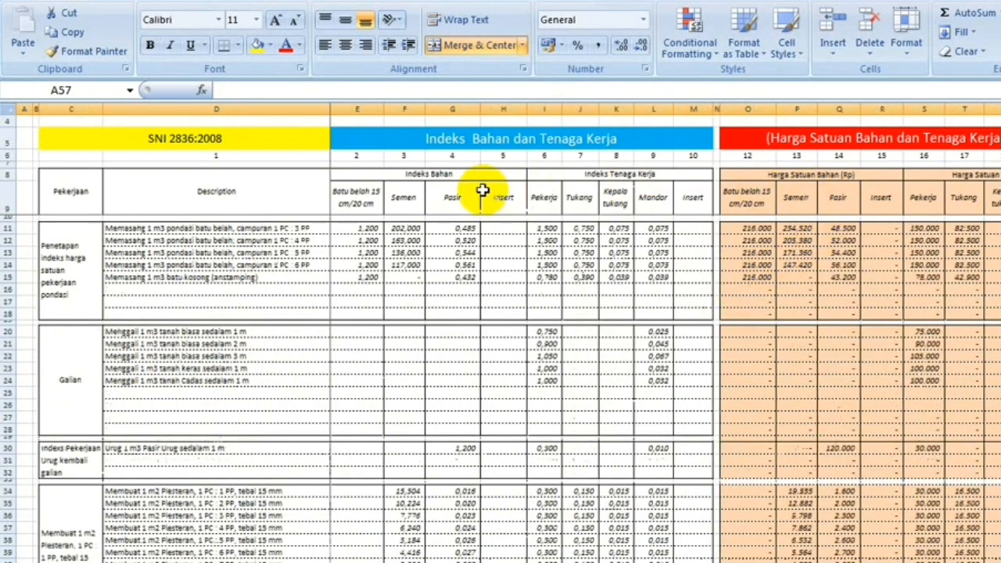
left_click(502, 109)
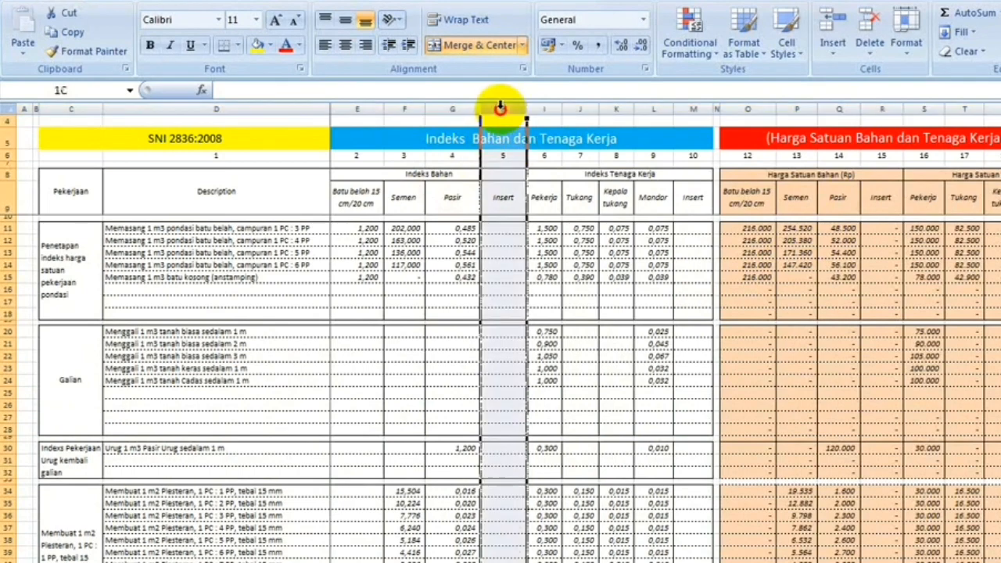
right_click(500, 105)
left_click(563, 191)
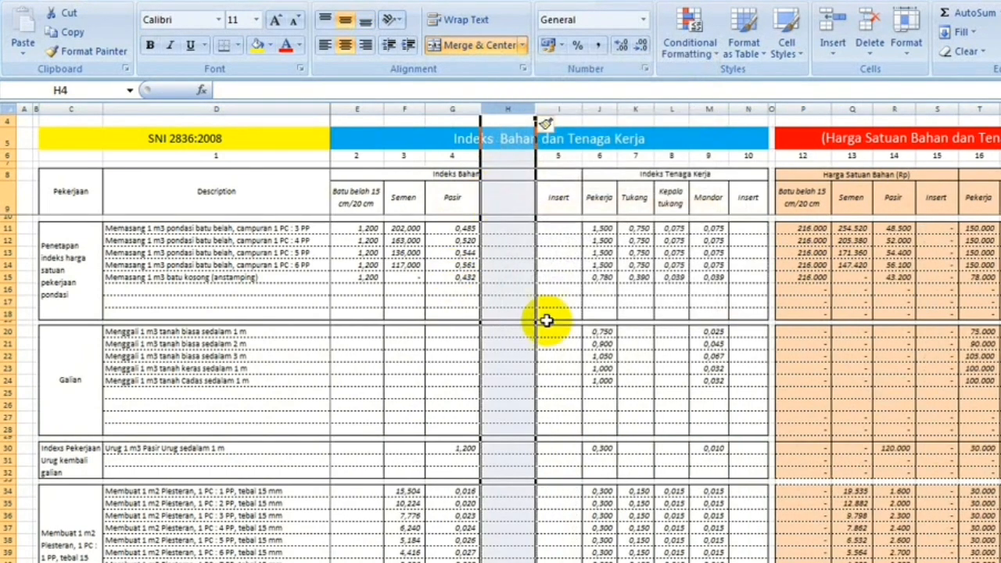
- Label the new blank material column in H9 as bata
left_click(509, 195)
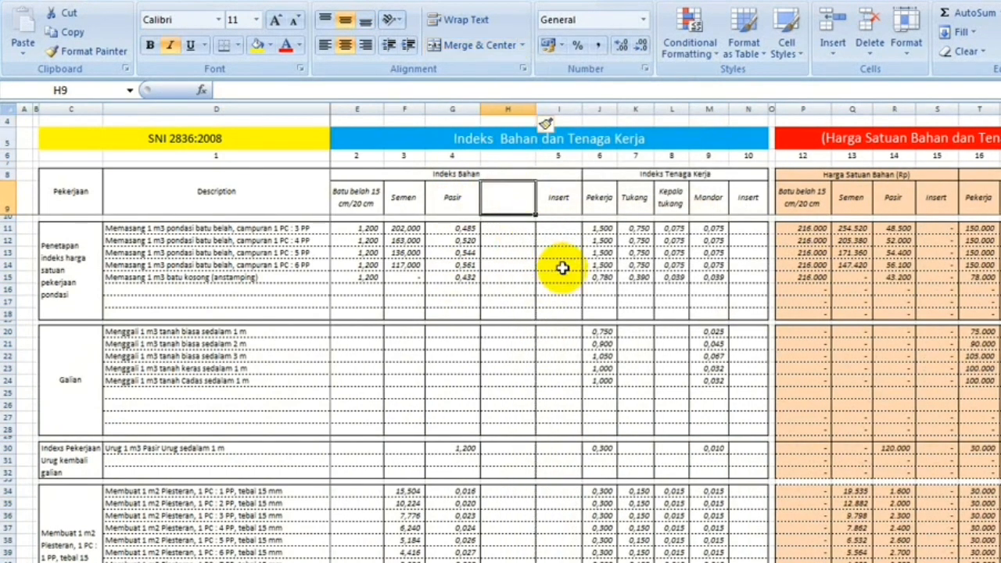
type("ba")
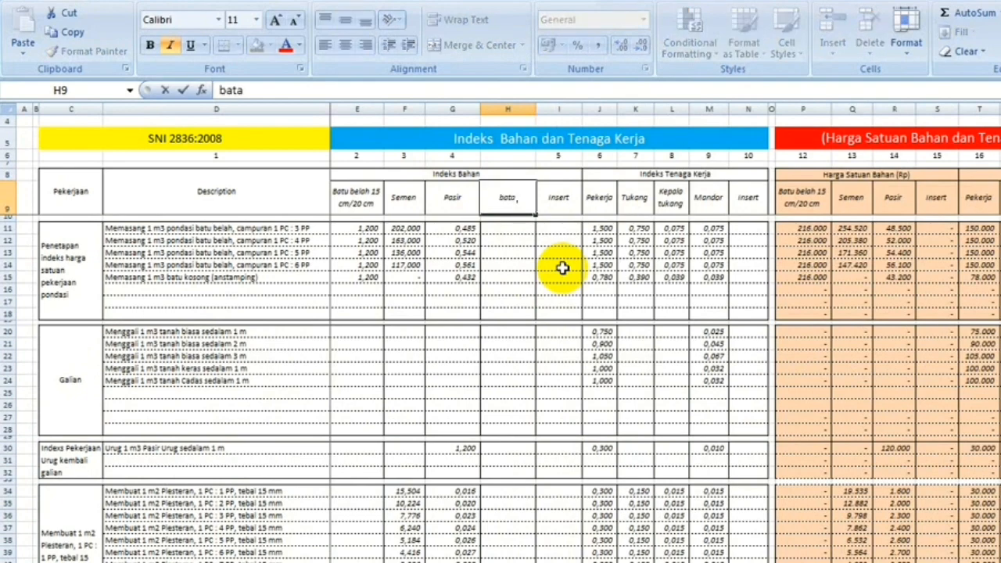
type("ta")
key("Return")
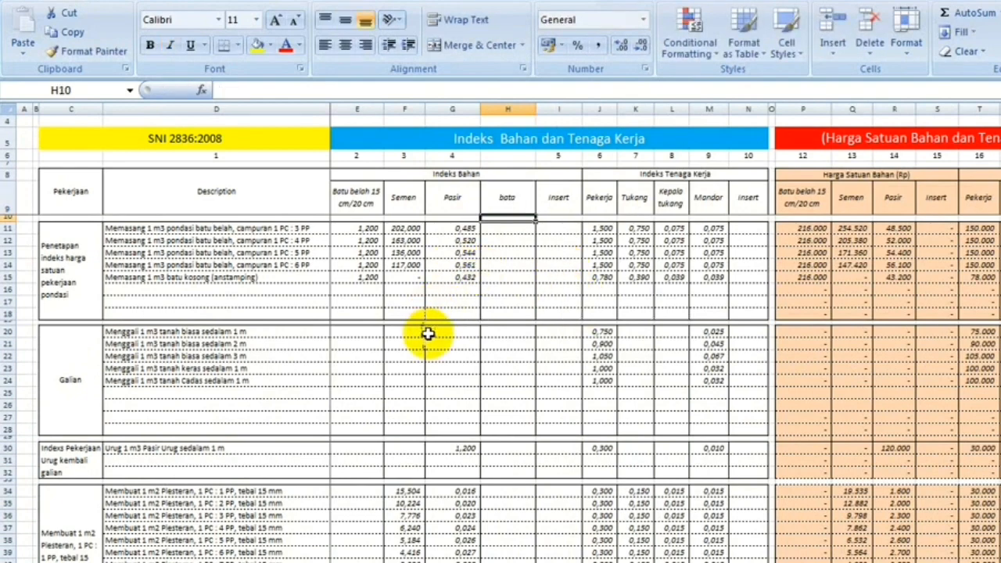
- Examine the cells under the bata heading and the empty work-item block in rows 46 to 56 of the Analisa SNI sheet
scroll(426, 341, "down", 3)
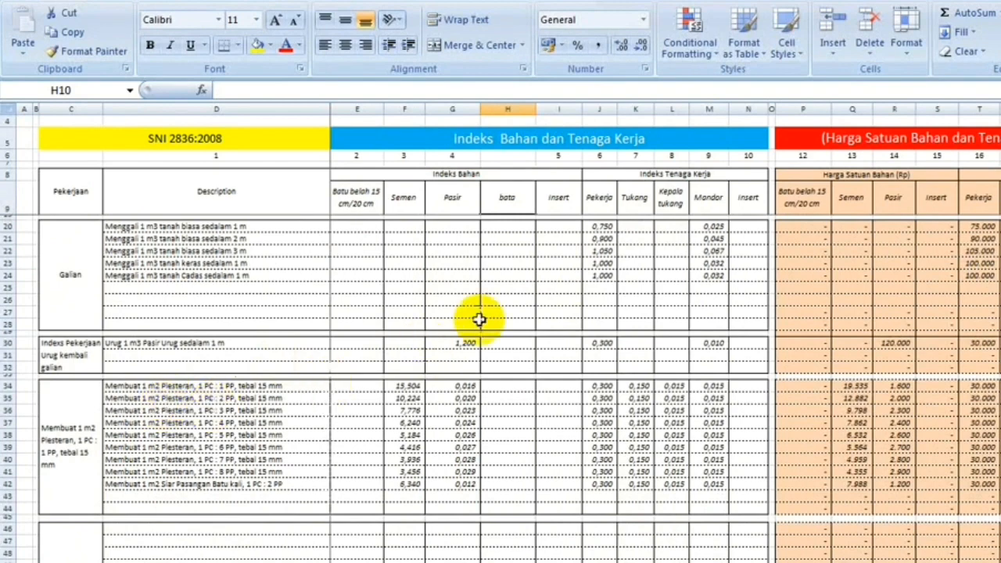
scroll(508, 266, "up", 2)
scroll(532, 233, "up", 1)
left_click(509, 197)
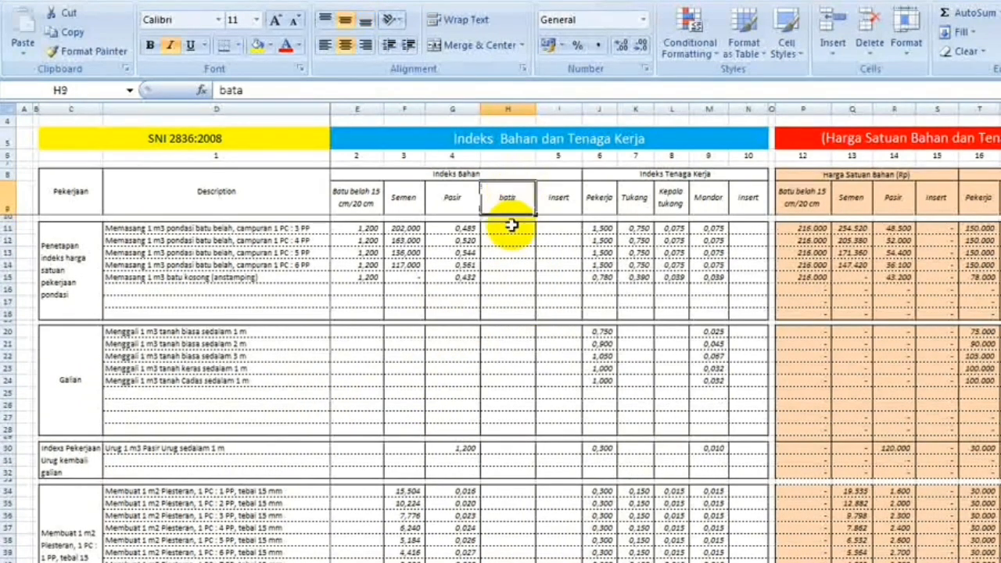
key("ctrl+c")
left_click(509, 250)
scroll(509, 250, "down", 3)
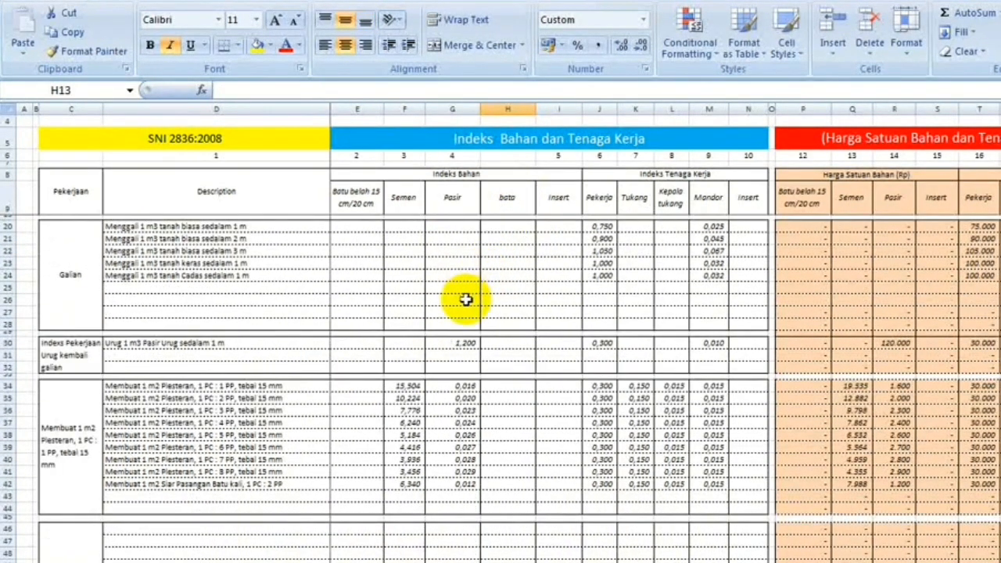
scroll(465, 299, "up", 3)
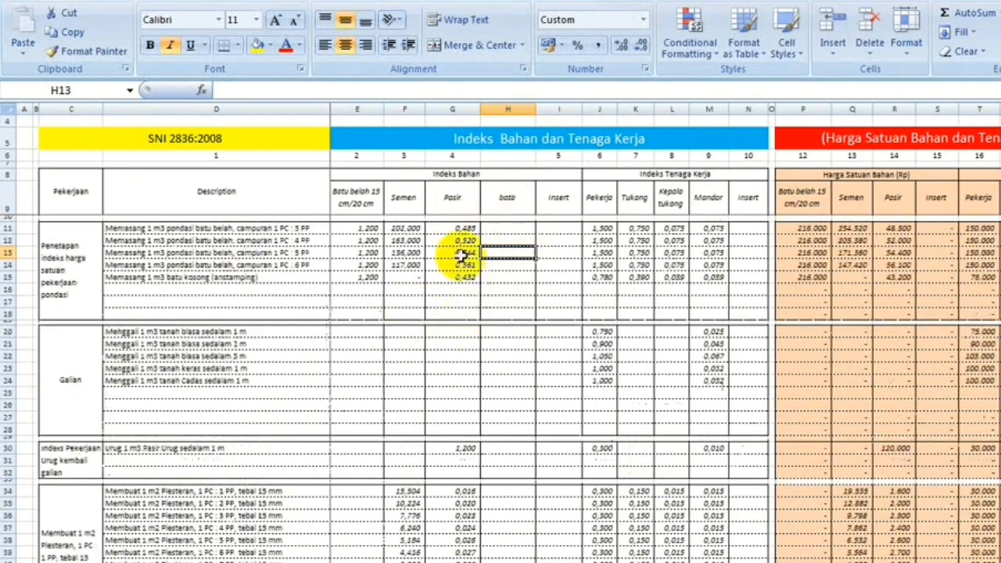
scroll(509, 242, "down", 7)
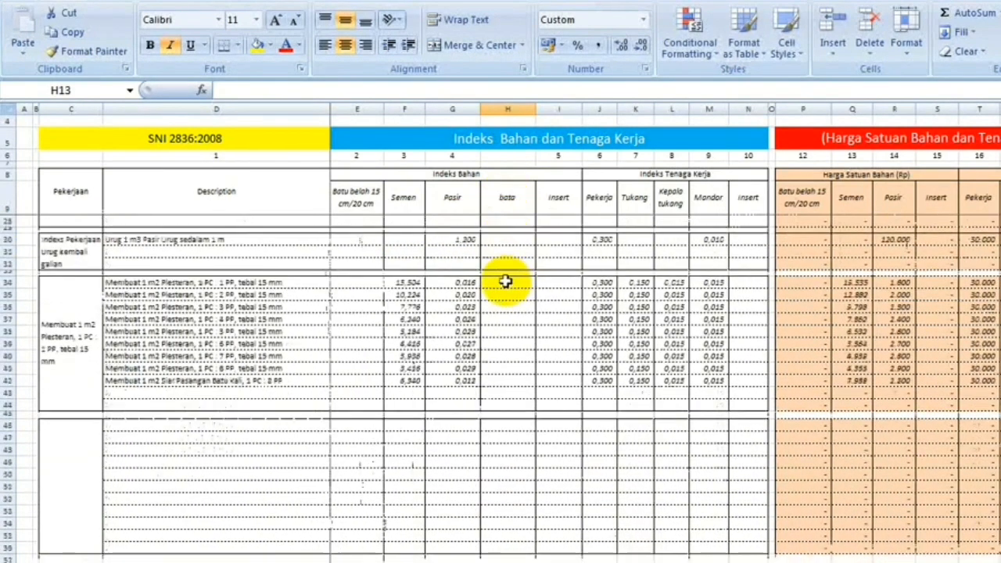
left_click(70, 420)
left_click(426, 431)
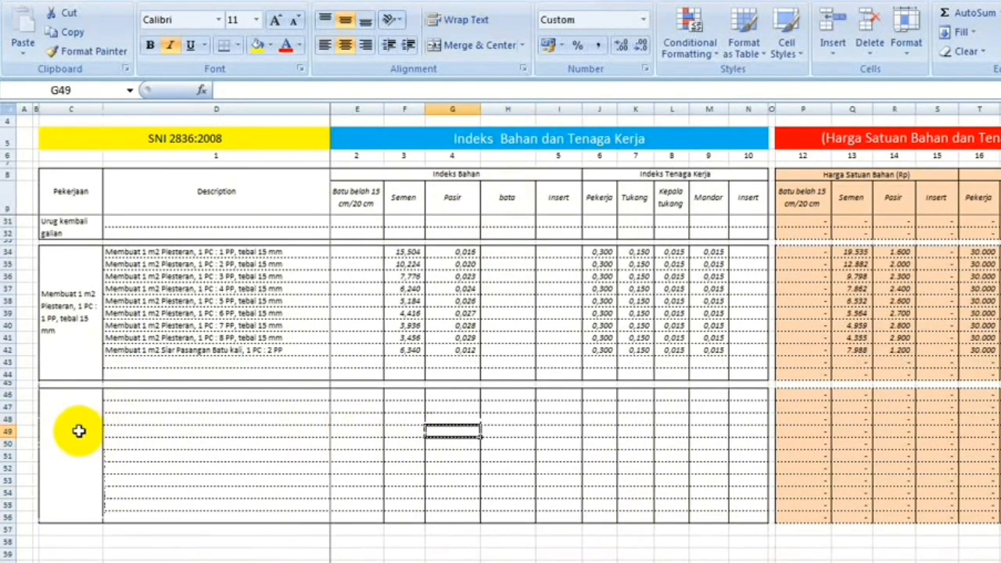
left_click(86, 430)
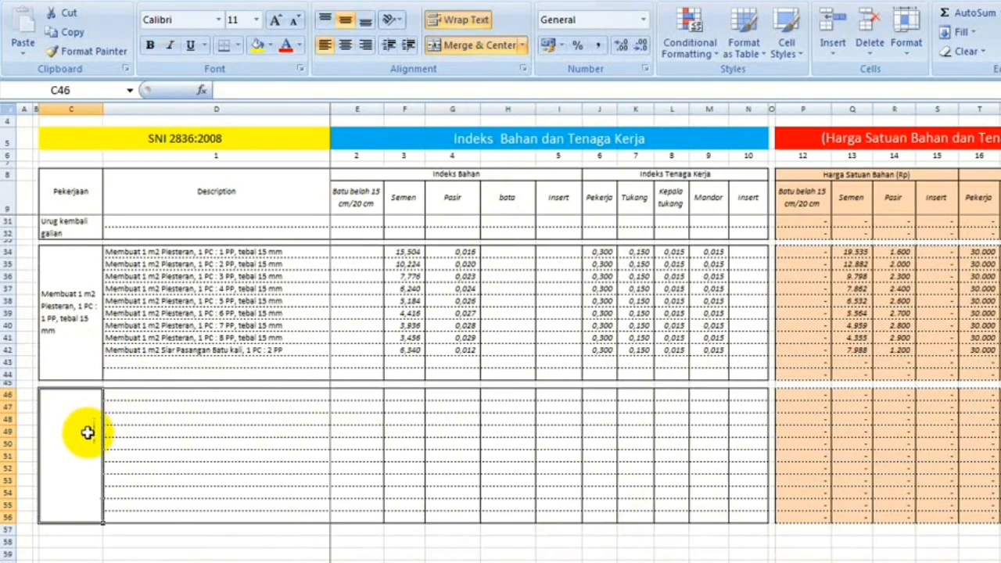
left_click(190, 394)
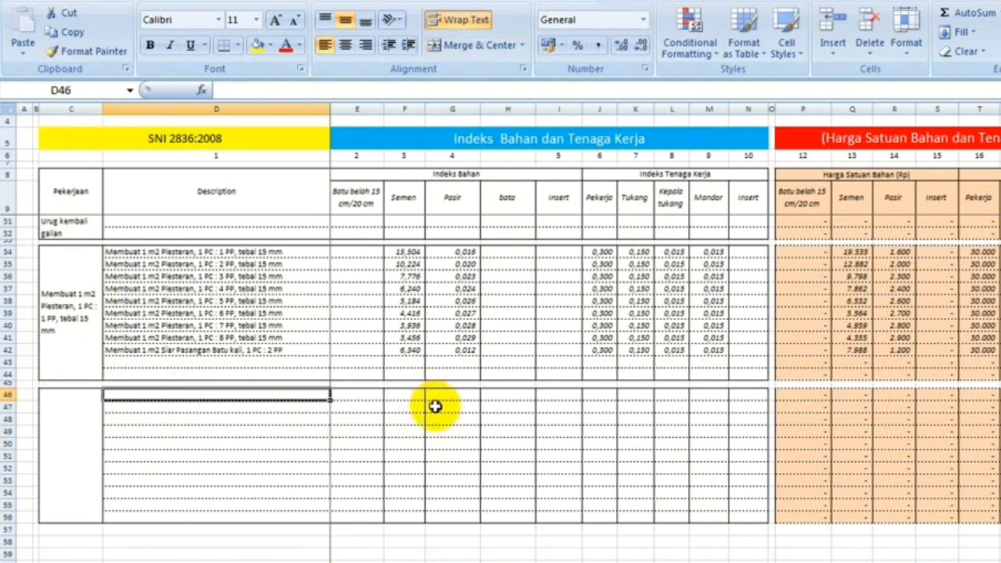
left_click(500, 405)
left_click(509, 430)
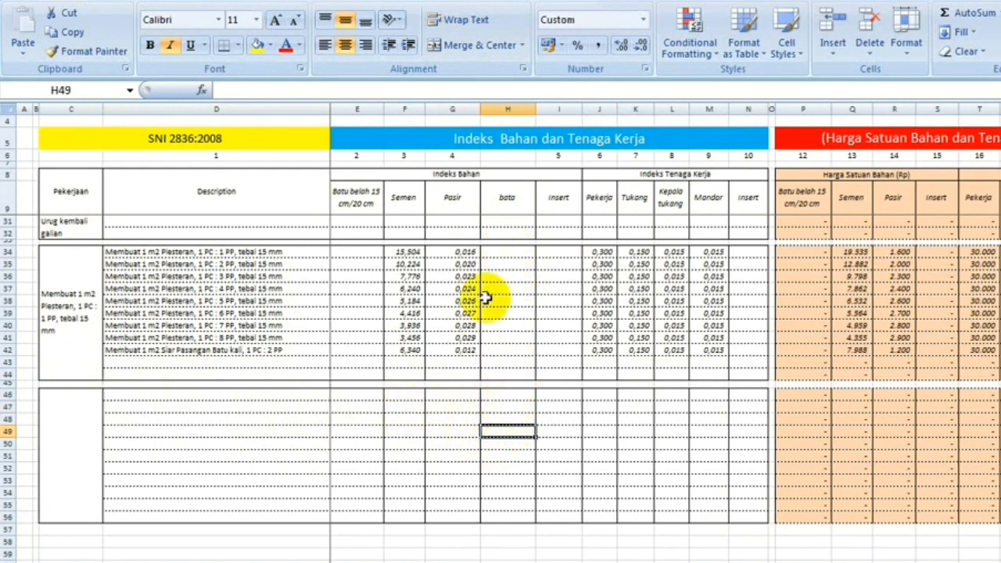
left_click_drag(403, 417, 743, 420)
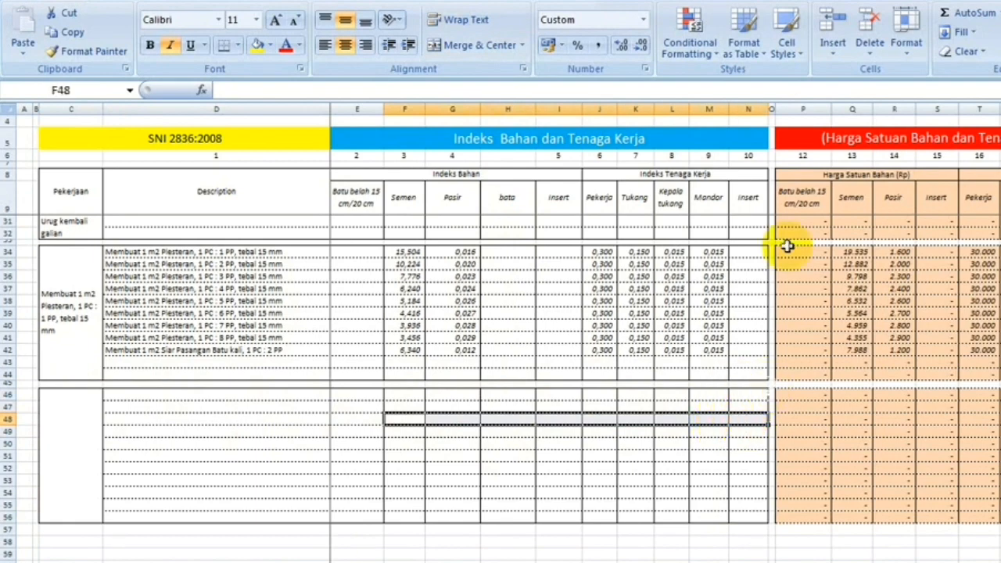
- Insert a blank column between Mandor and Insert in the Indeks Tenaga Kerja section
left_click(740, 107)
right_click(742, 107)
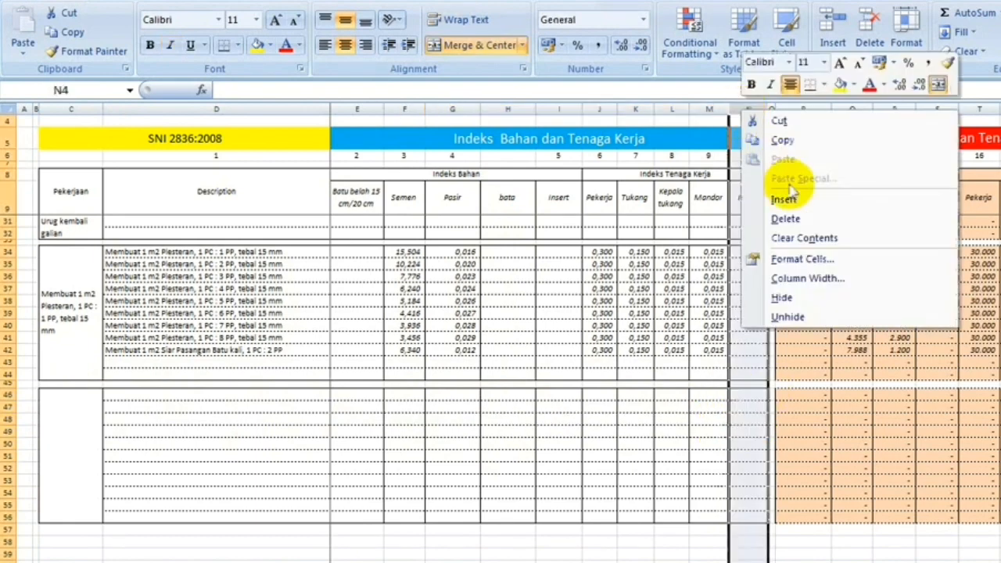
left_click(786, 197)
left_click(788, 350)
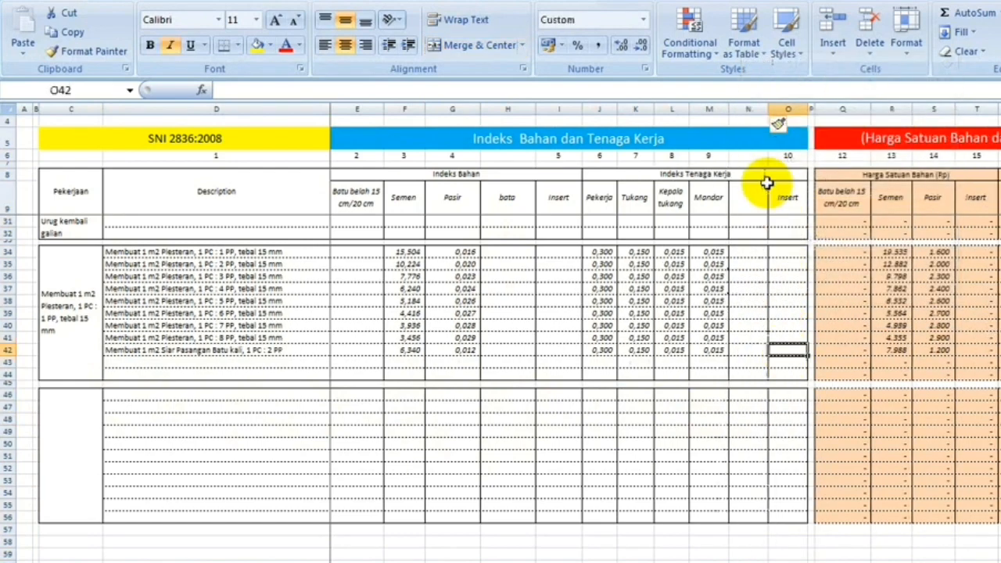
mouse_move(736, 407)
left_mouse_down()
mouse_move(641, 404)
mouse_move(740, 401)
left_mouse_up()
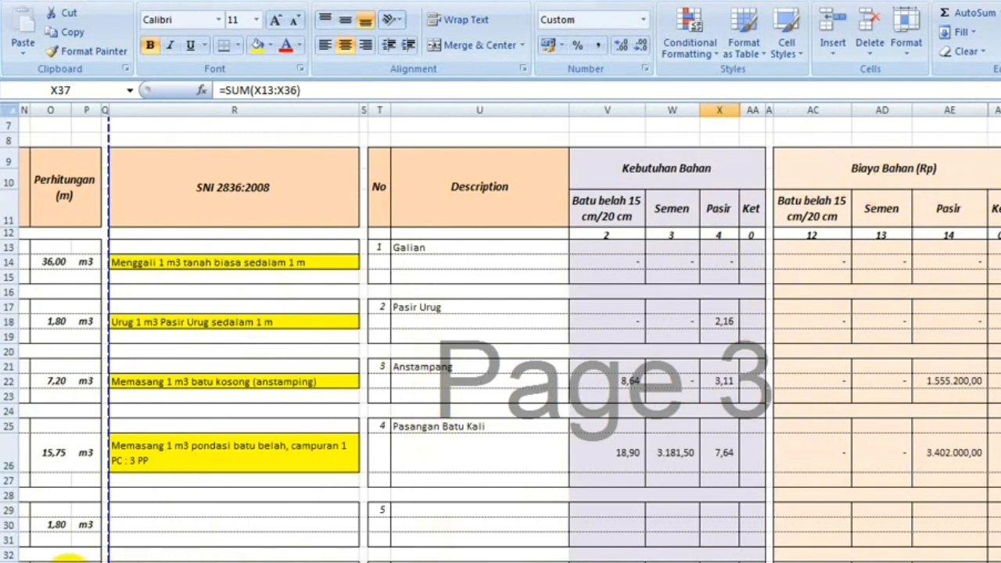
- Examine the index and Harga Satuan Bahan columns side by side on the Analisa SNI sheet
left_click(72, 562)
left_click(133, 562)
left_click(573, 465)
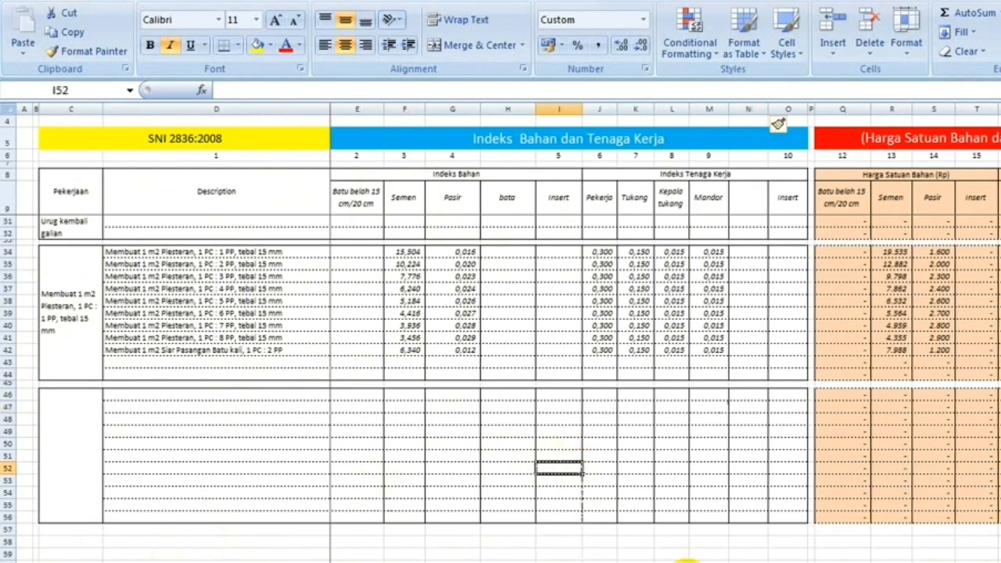
left_click_drag(735, 558, 807, 558)
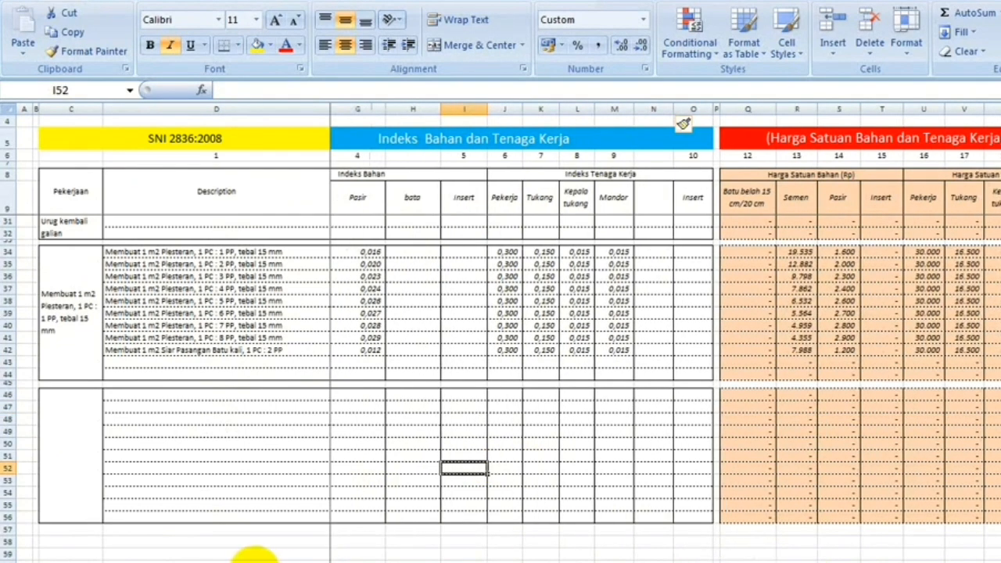
- On the Pondasi Batu kali sheet, examine the Kebutuhan Bahan totals and the Biaya Bahan (Rp) section
left_click(254, 559)
scroll(855, 297, "up", 3)
scroll(735, 305, "down", 3)
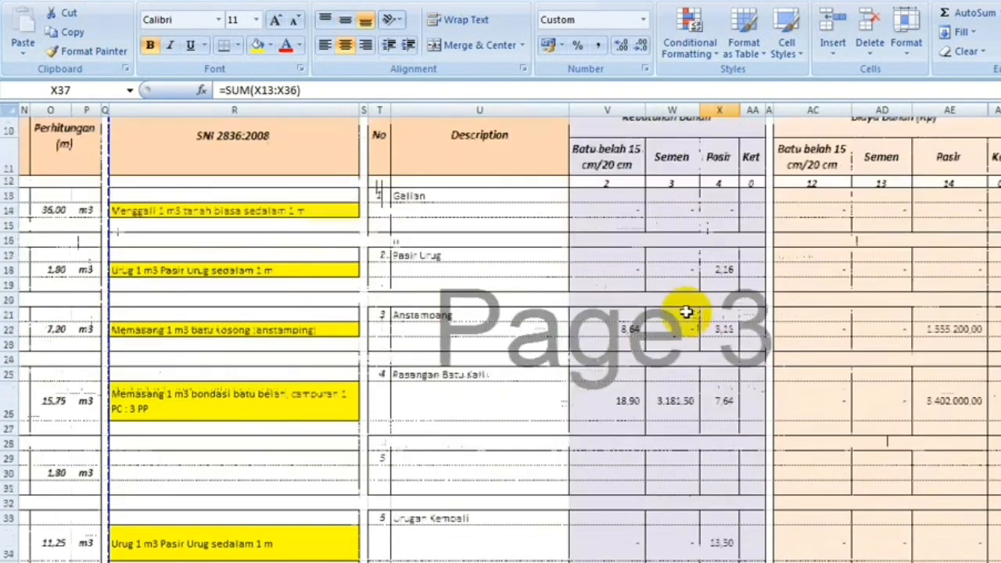
scroll(709, 458, "down", 4)
left_click(714, 462)
scroll(924, 292, "up", 7)
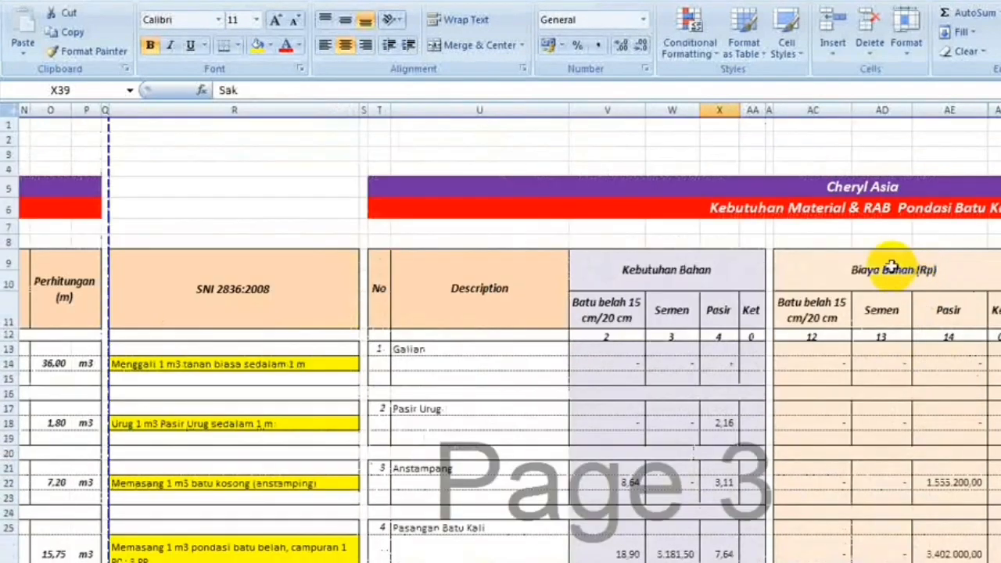
left_click(852, 268)
scroll(852, 268, "down", 3)
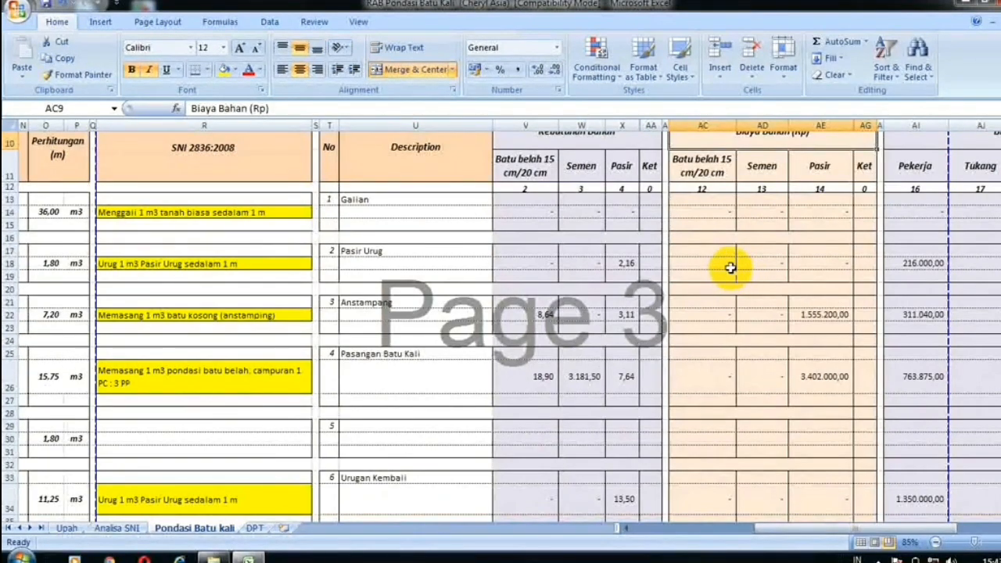
scroll(729, 268, "down", 2)
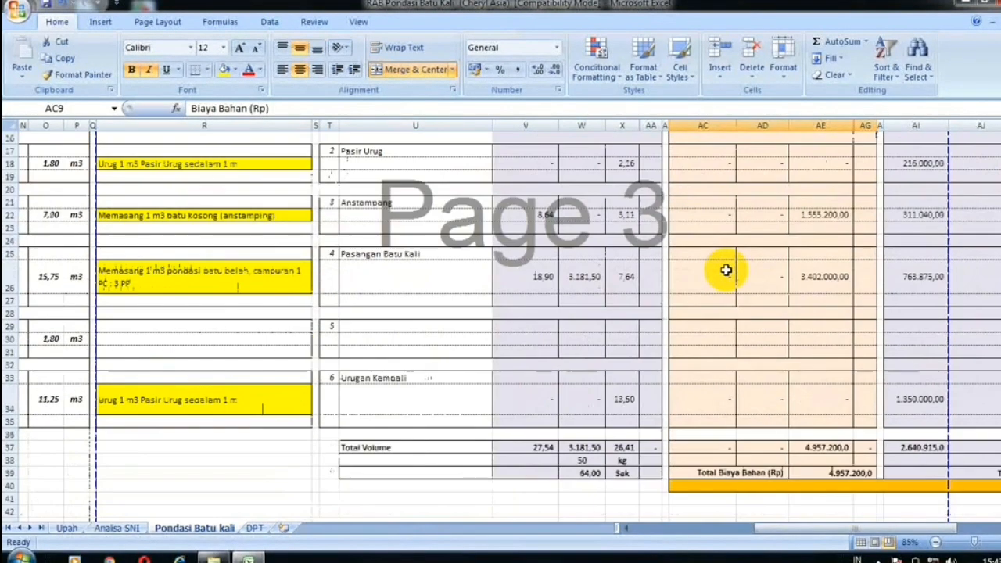
scroll(733, 315, "up", 3)
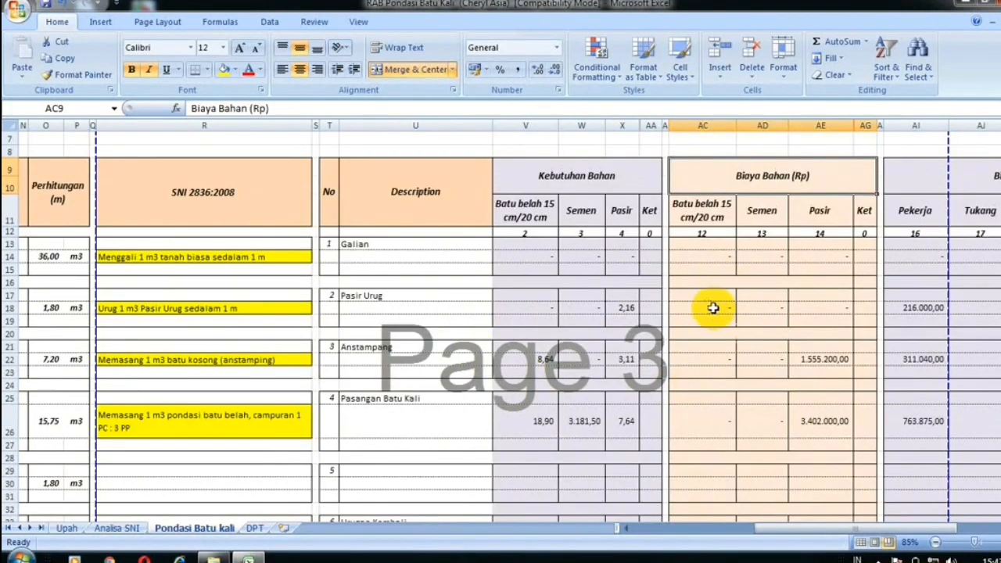
- Examine the Batu belah 15 cm/20 cm cost formula for the Anstampang item in AC22 and the cells it refers to
left_click(699, 409)
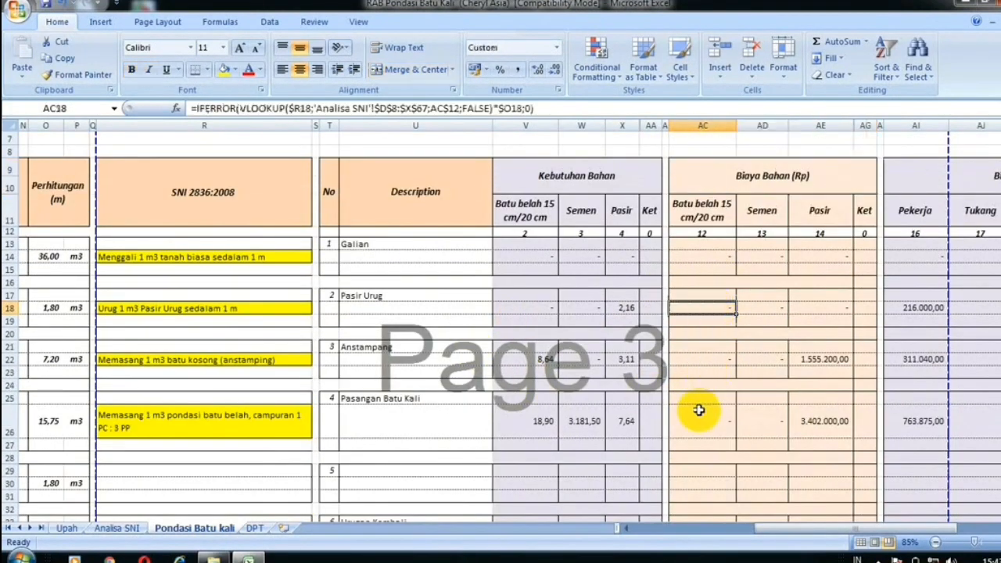
left_click(706, 239)
left_click(705, 203)
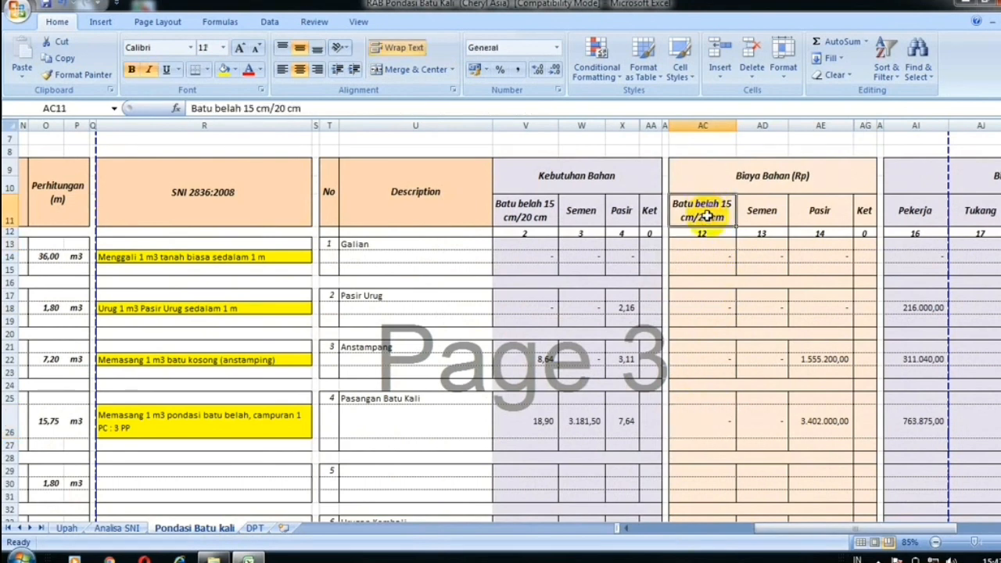
left_click(151, 360)
left_click_drag(806, 536, 764, 533)
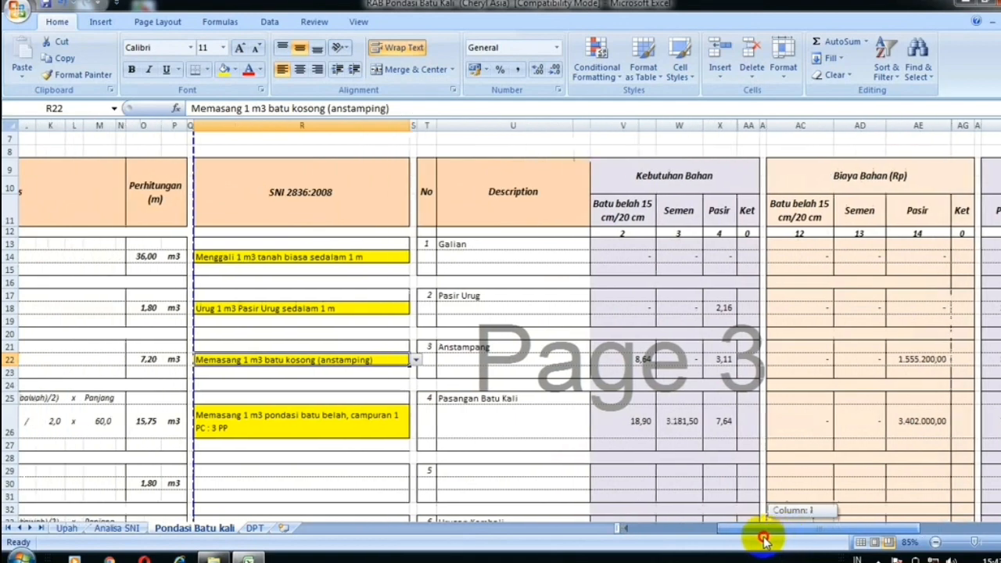
double_click(799, 359)
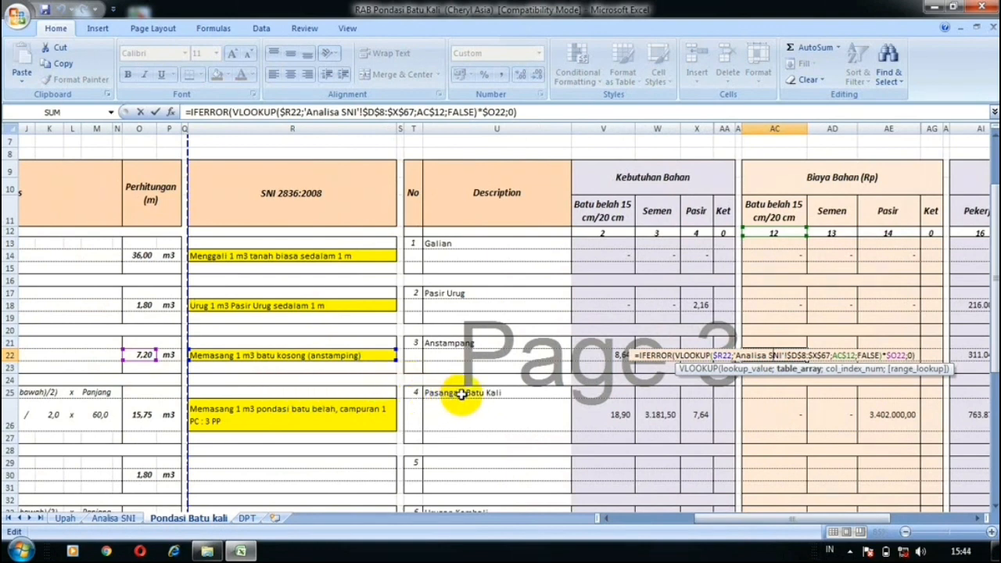
key("Escape")
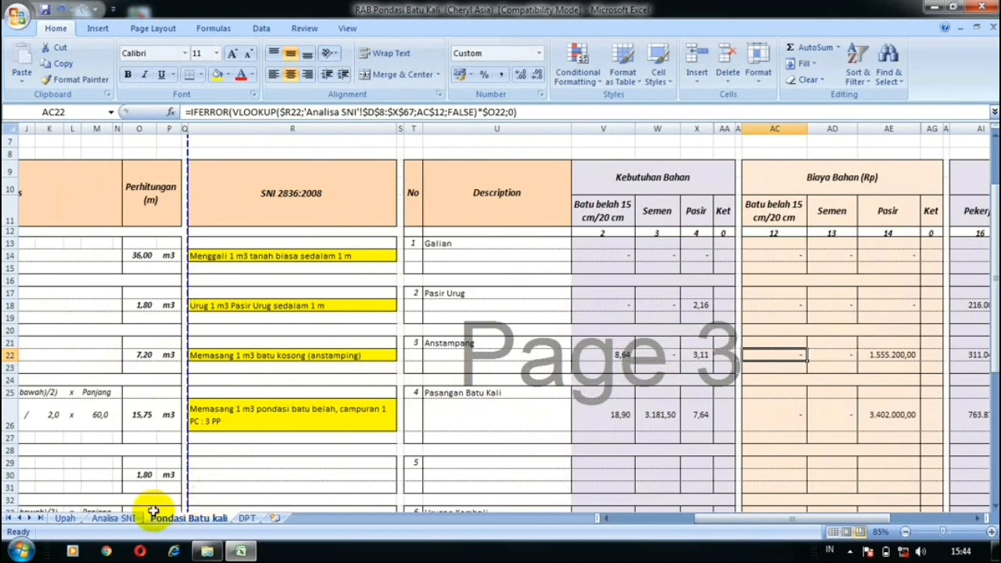
- On the Analisa SNI sheet, fill the row 6 column-numbering formula from M6 through O6, across the new labour column
left_click(122, 522)
left_click(659, 371)
scroll(523, 312, "up", 5)
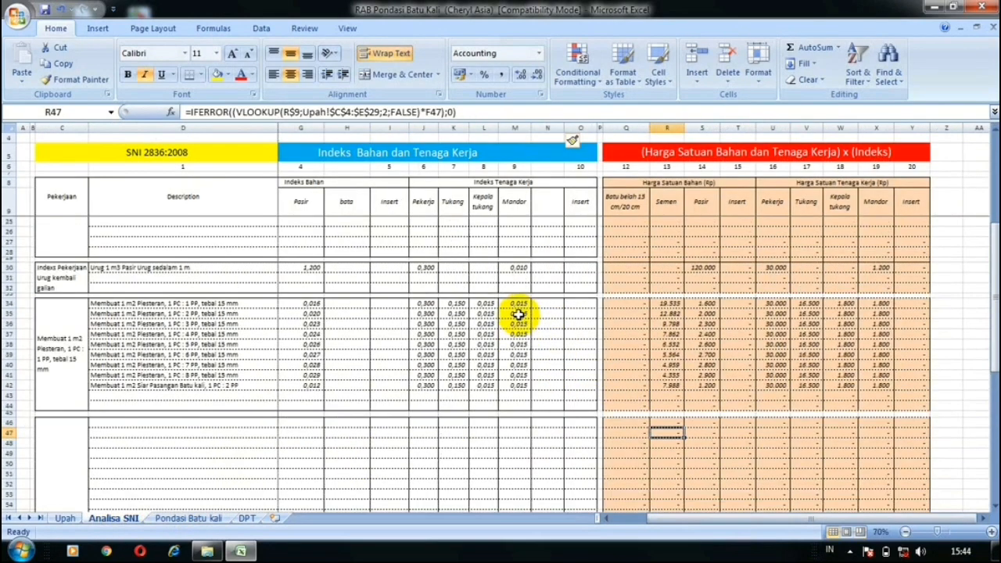
scroll(539, 308, "up", 5)
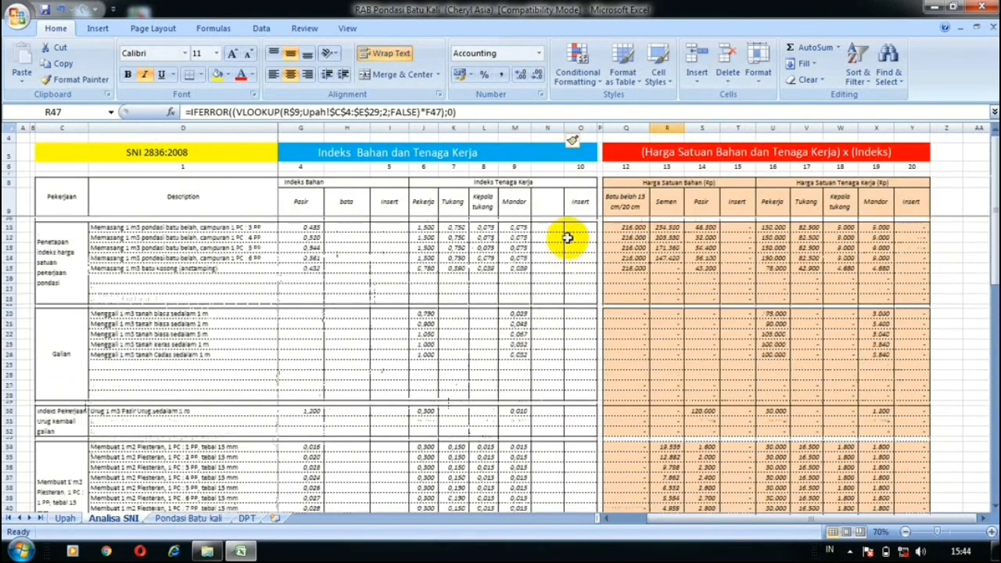
left_click(516, 168)
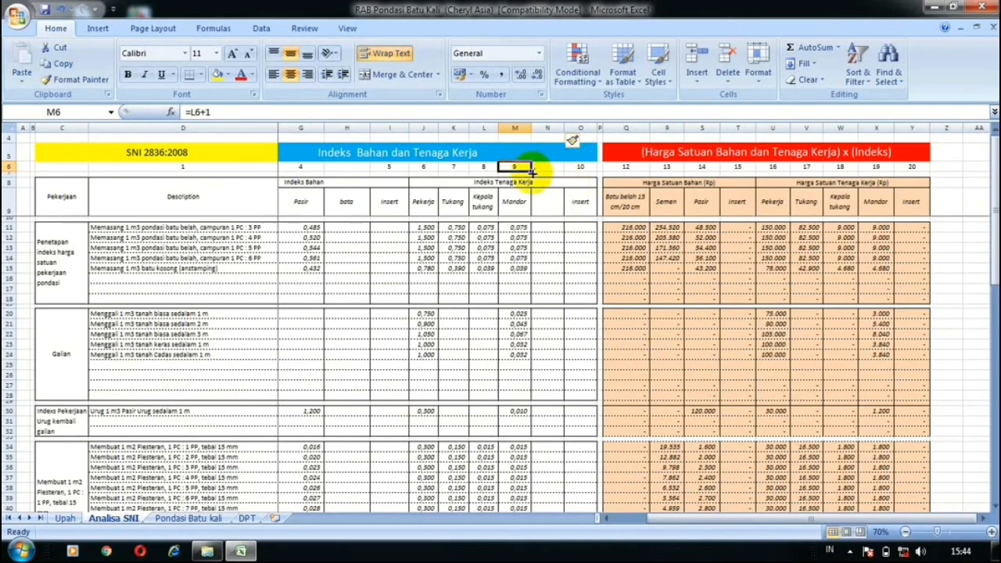
left_click_drag(530, 171, 587, 172)
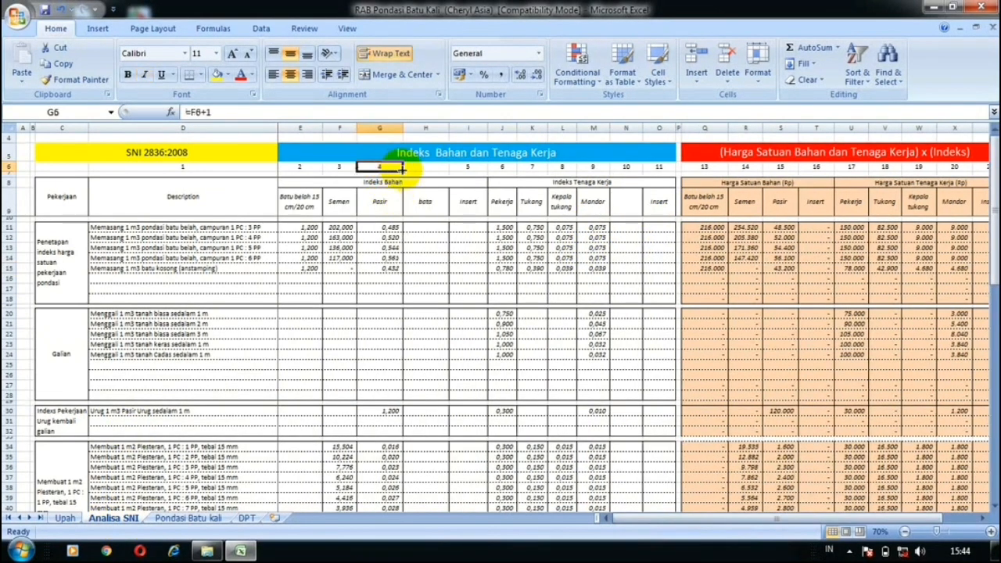
- Fill the numbering formula from G6 through I6 across the bata column, and return to the Pondasi Batu kali sheet to check the costs
left_click_drag(401, 168, 471, 168)
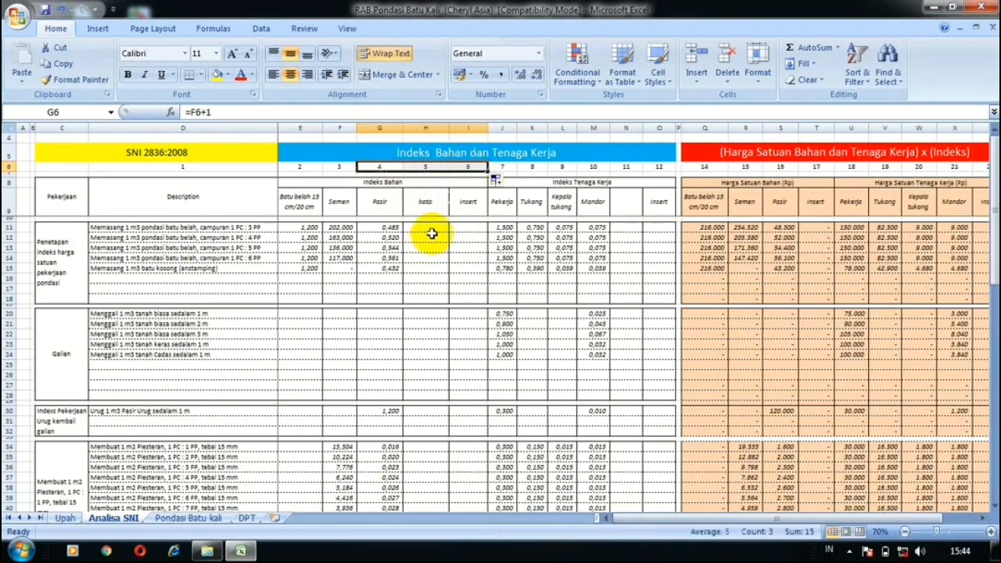
left_click(306, 272)
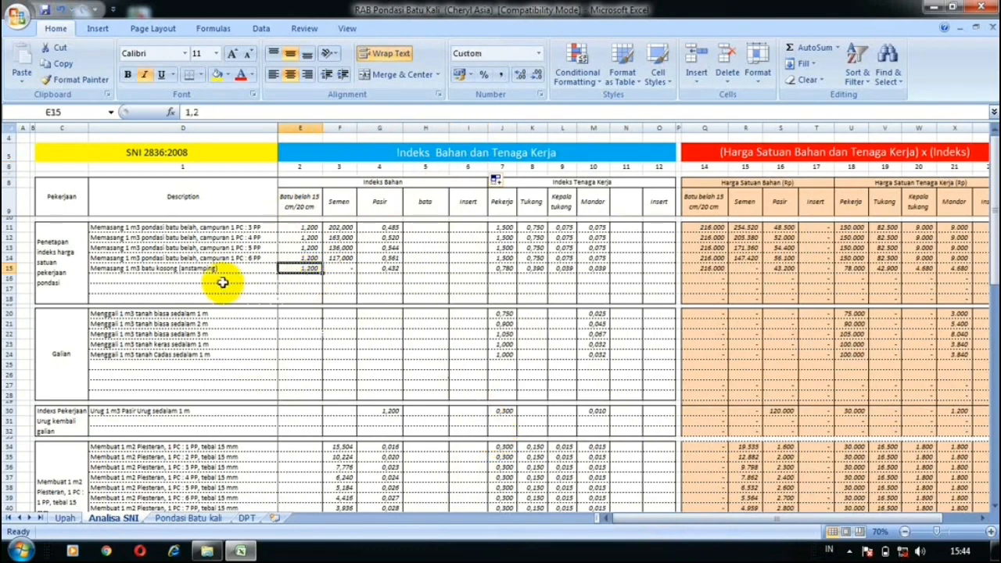
left_click(193, 518)
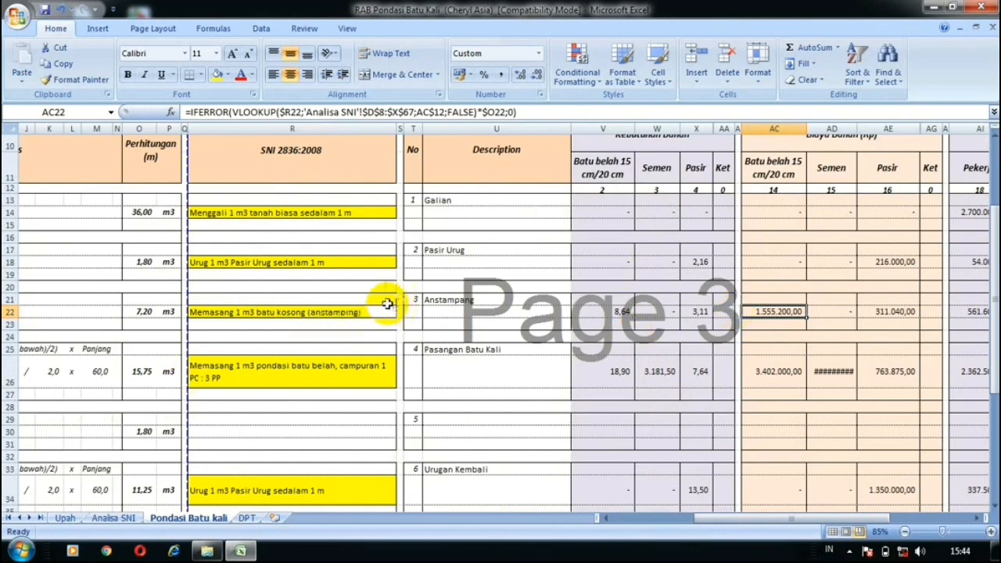
- On the Analisa SNI sheet, delete the bata column H and refill the row 6 numbering formula from G6 into H6
left_click(101, 519)
left_click(434, 268)
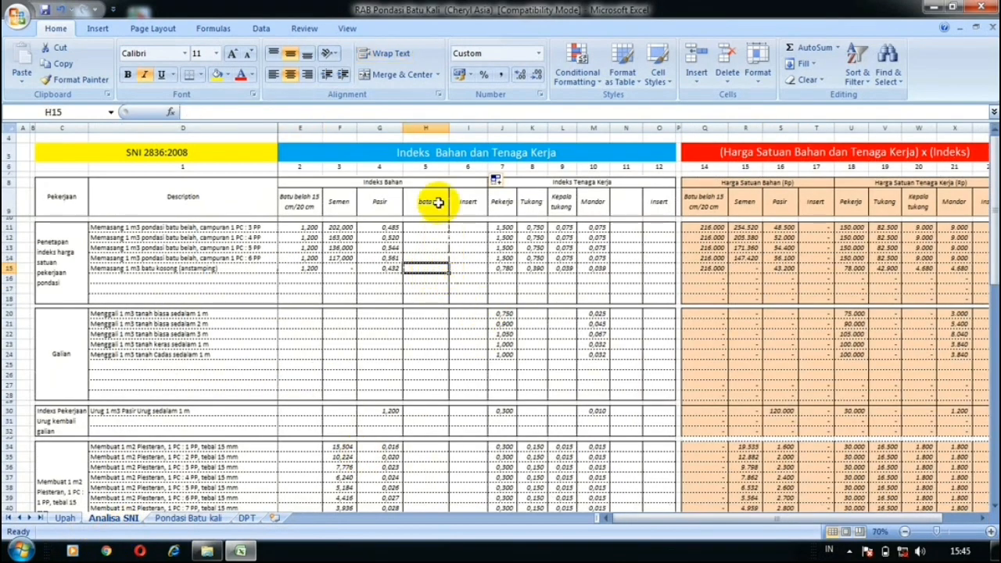
left_click(432, 127)
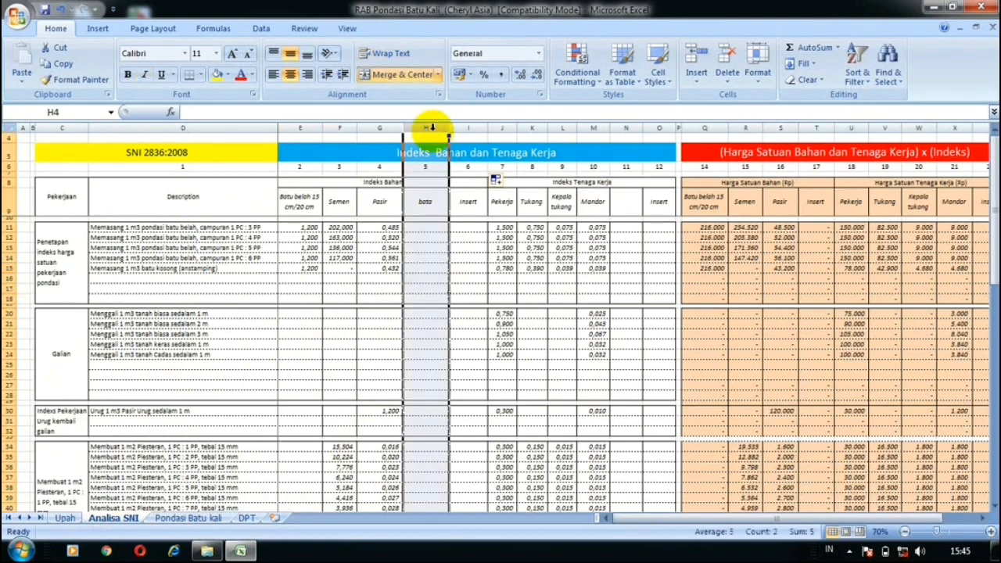
right_click(434, 128)
left_click(499, 222)
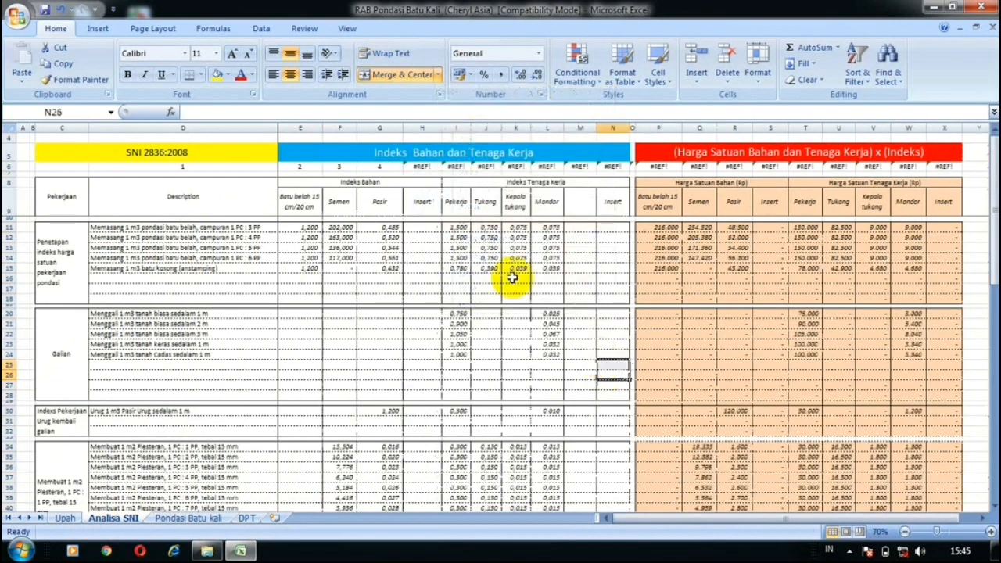
left_click(383, 166)
left_click_drag(402, 170, 423, 173)
- Delete the blank labour column M after Mandor and refill the row 6 numbering formula from L6 into M6
left_click(579, 129)
right_click(579, 128)
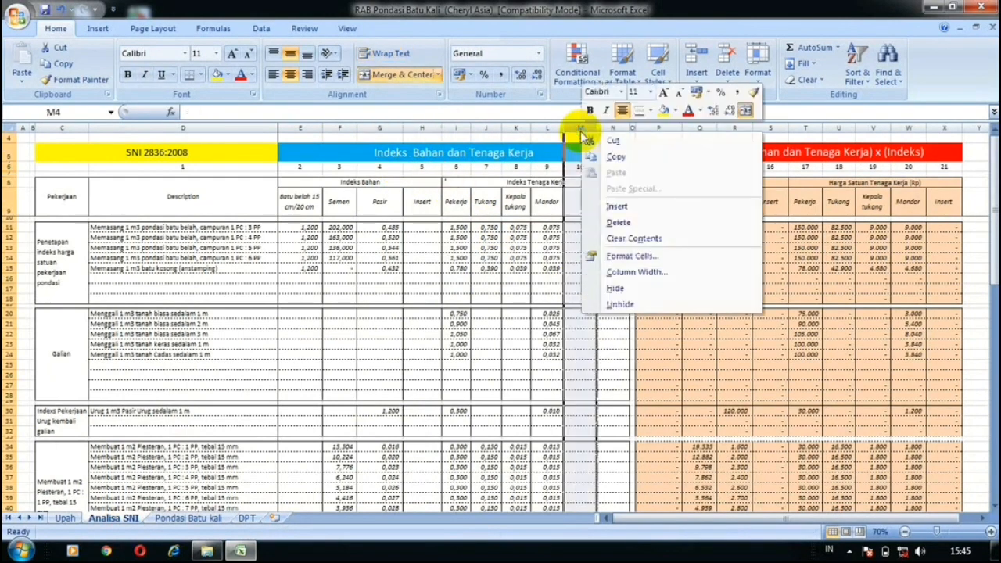
left_click(639, 225)
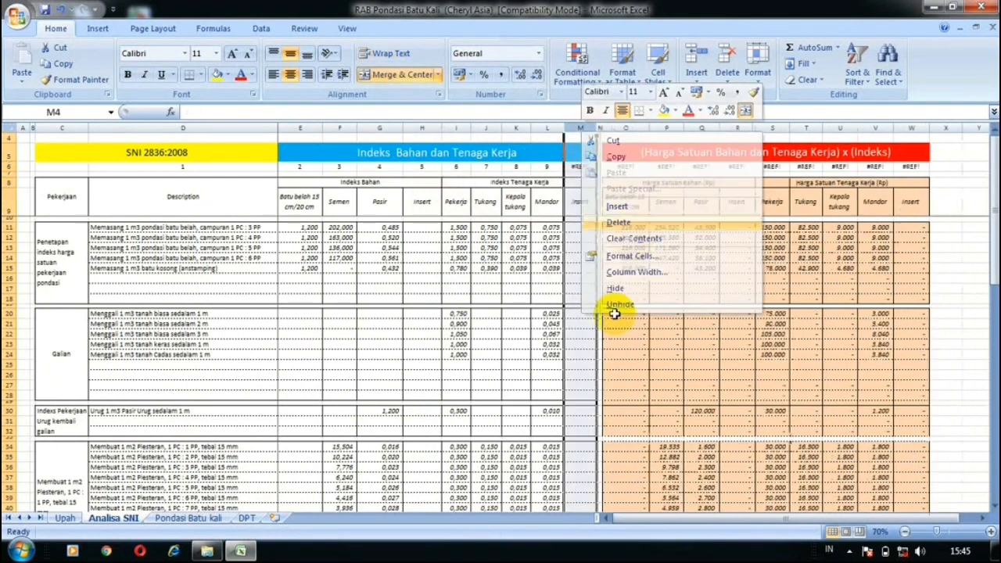
left_click(548, 167)
left_click_drag(564, 170, 580, 170)
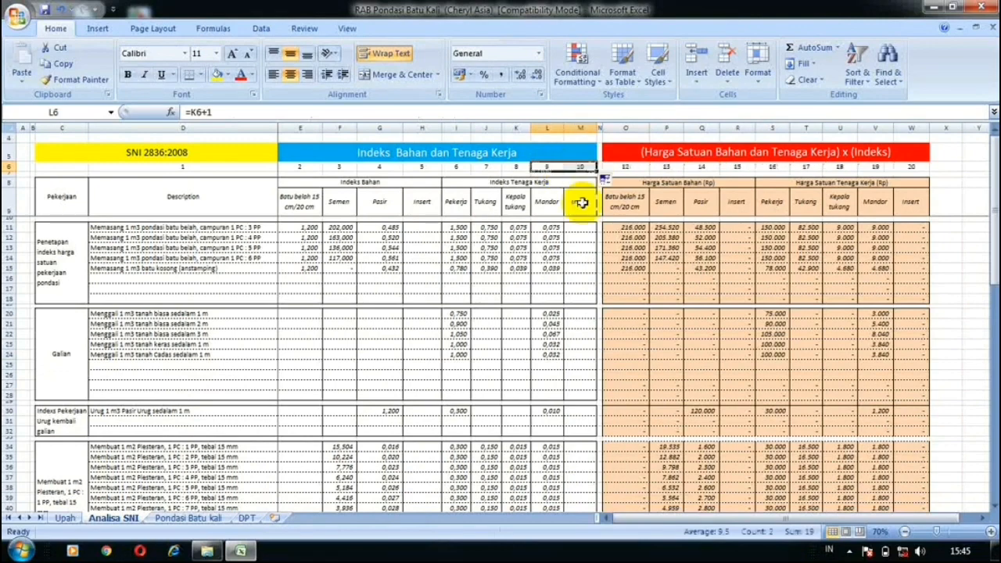
left_click(580, 312)
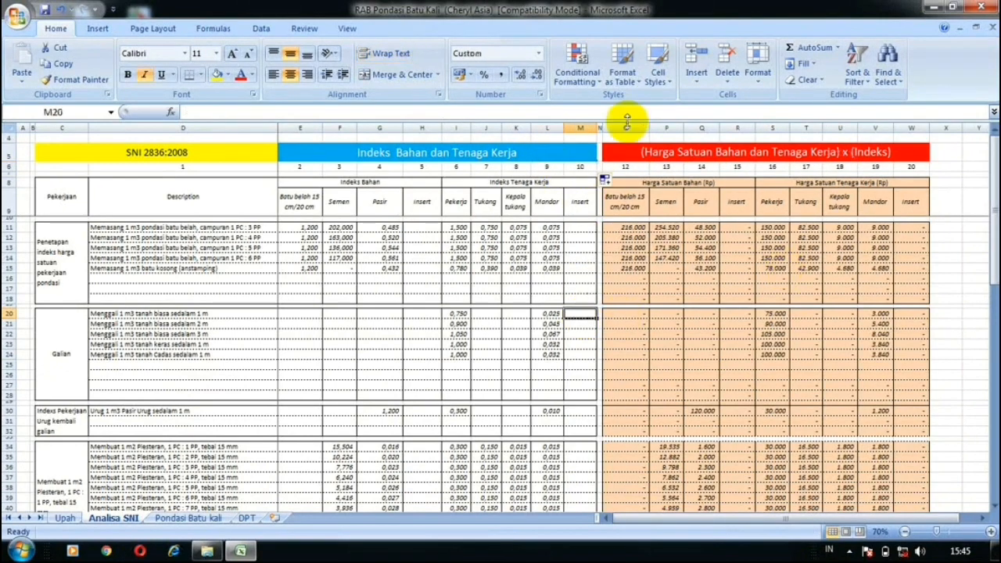
- On the Pondasi Batu kali sheet, change the Anstampang analysis item in R22 to "Memasang 1 m3 pondasi batu belah, campuran 1 PC : 4 PP"
left_click(184, 517)
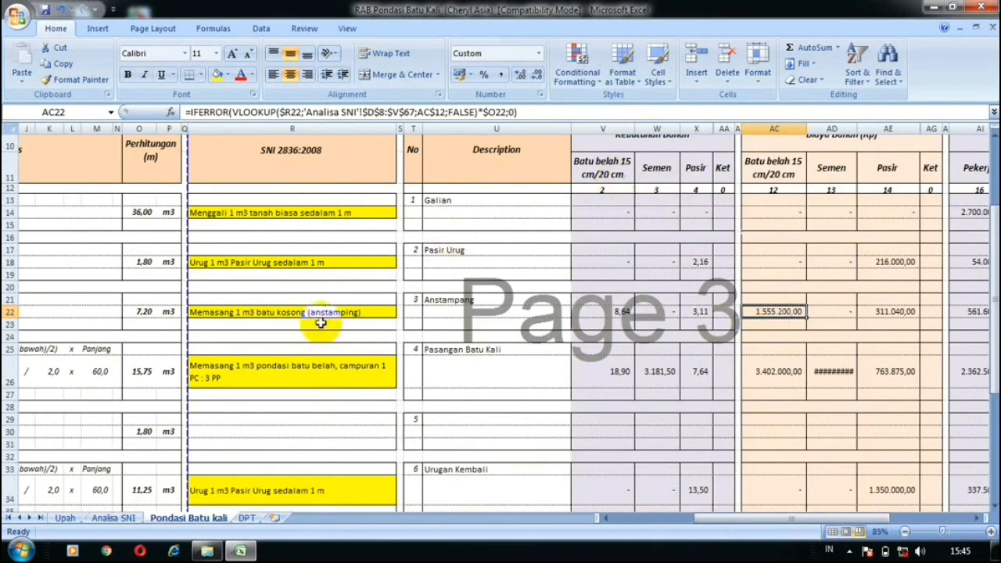
scroll(355, 274, "down", 1)
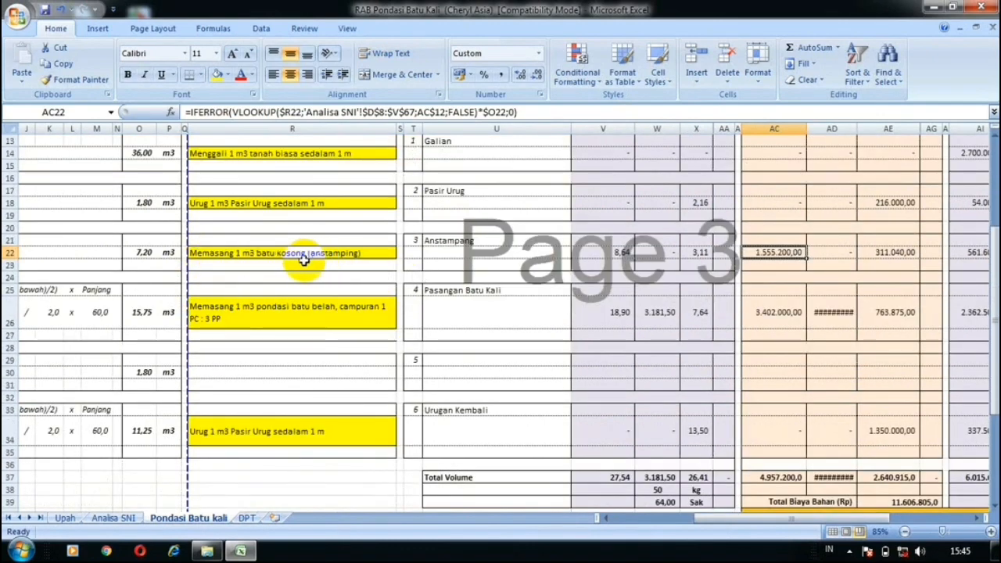
left_click(360, 253)
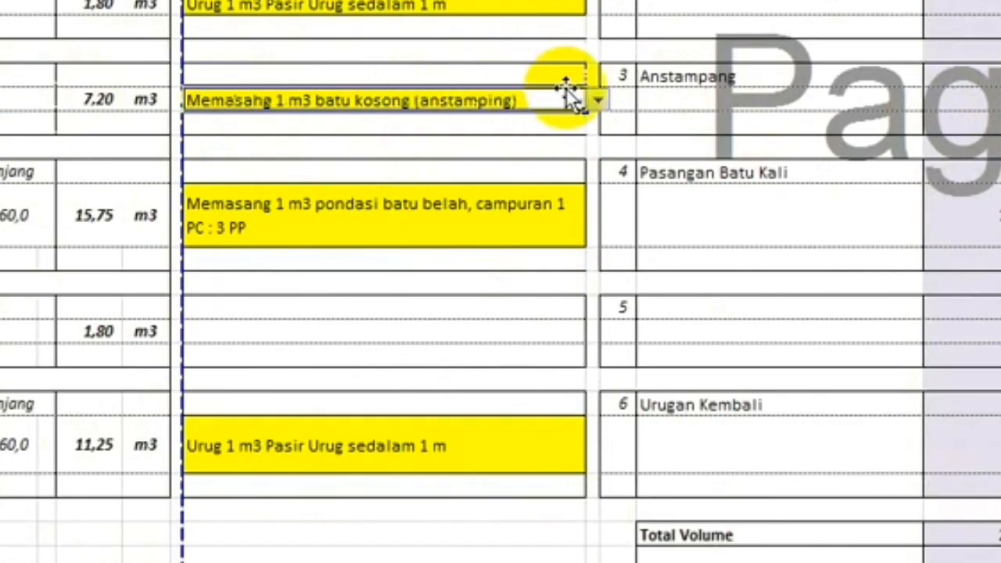
left_click(596, 100)
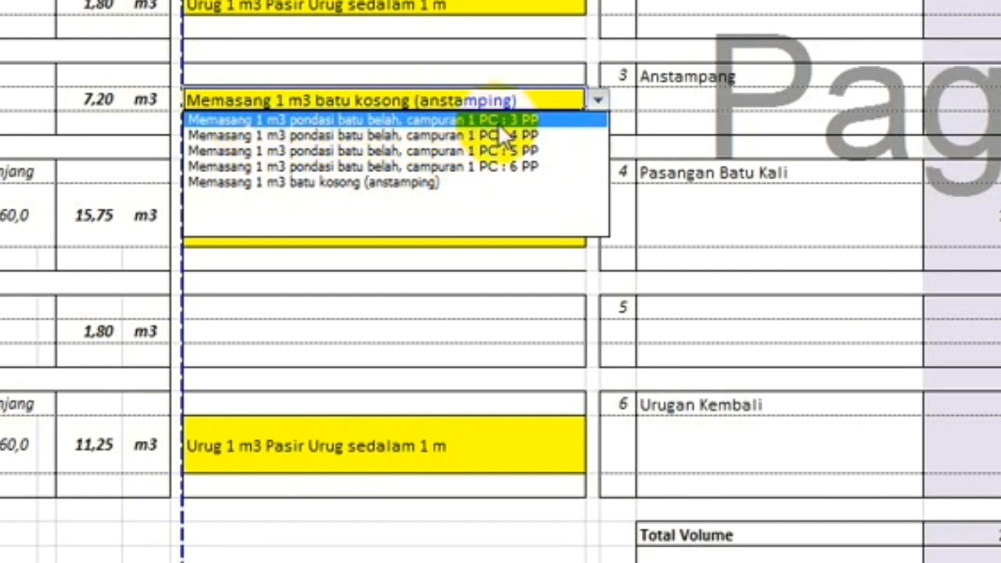
left_click(449, 135)
left_click(456, 232)
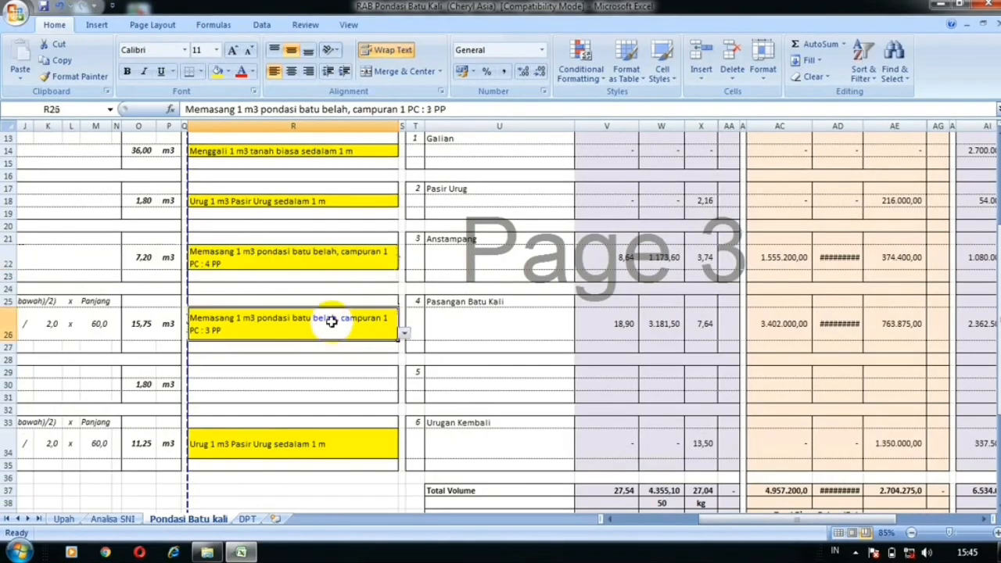
- Widen the Semen cost column AD until its amounts fit, and check the Anstampang cement cost in AD22
left_click(359, 258)
left_click(776, 254)
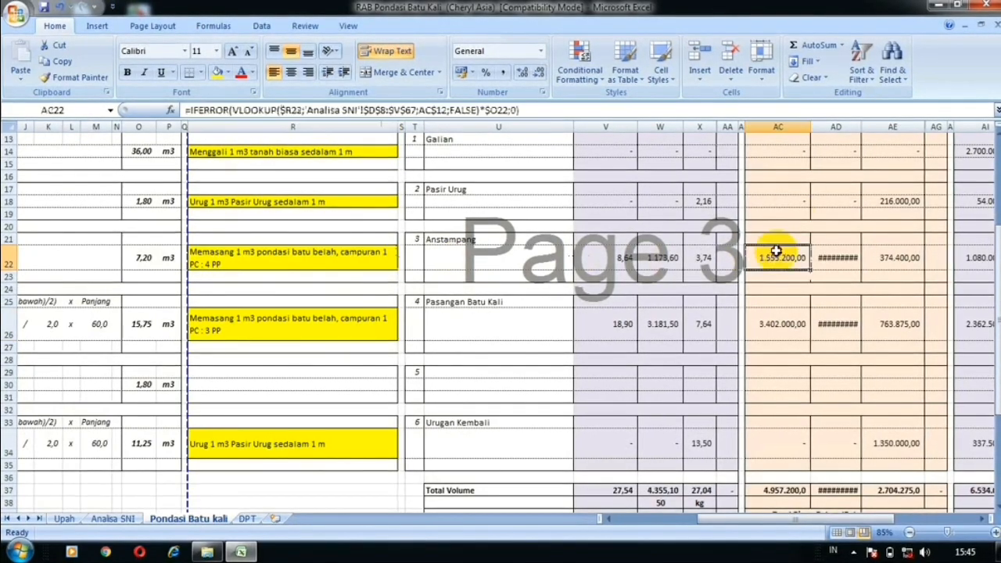
left_click_drag(859, 127, 872, 128)
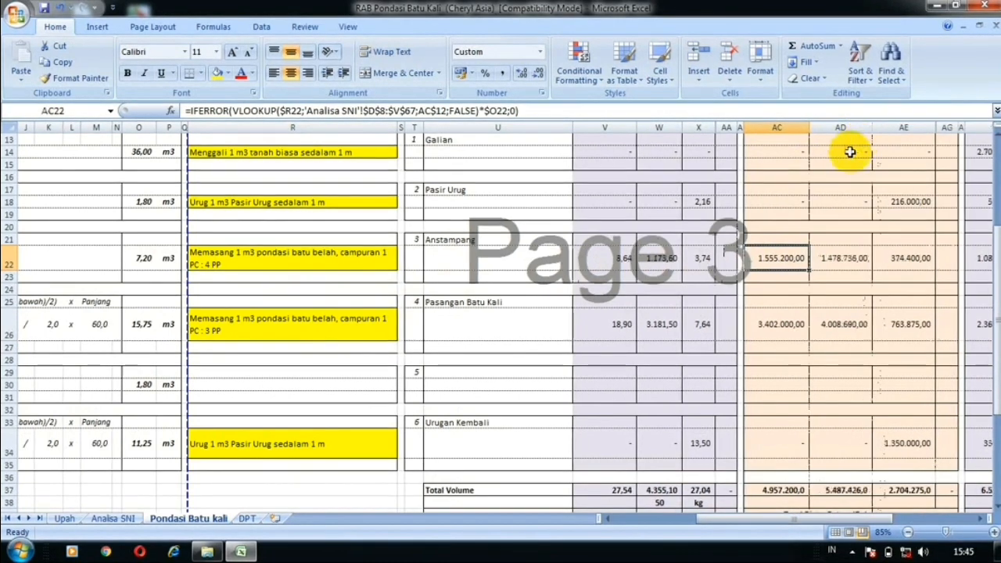
left_click(833, 261)
- Set the Anstampang analysis item in R22 to the 1 PC : 3 PP stone foundation mix and check its stone and cement costs
left_click(368, 264)
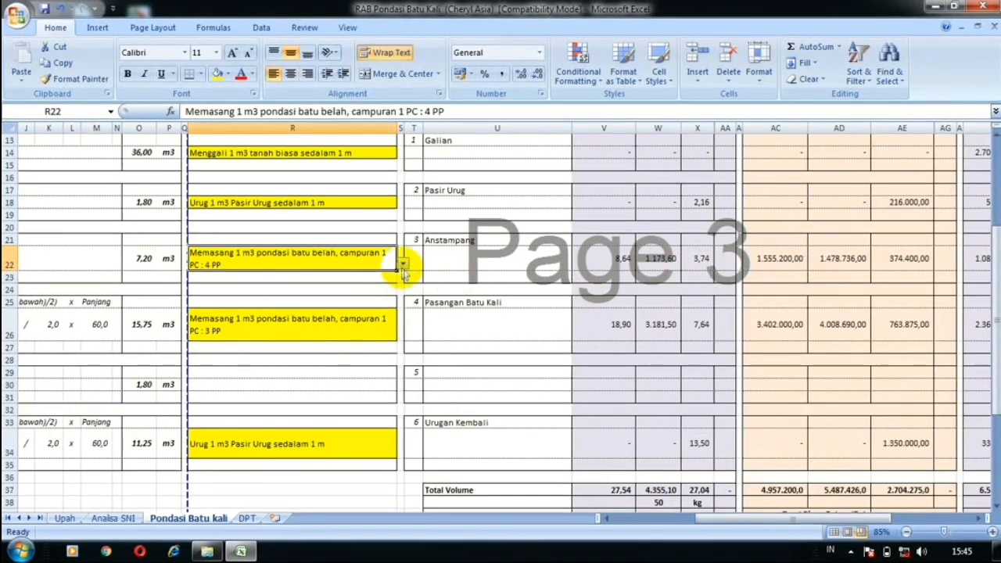
left_click(404, 264)
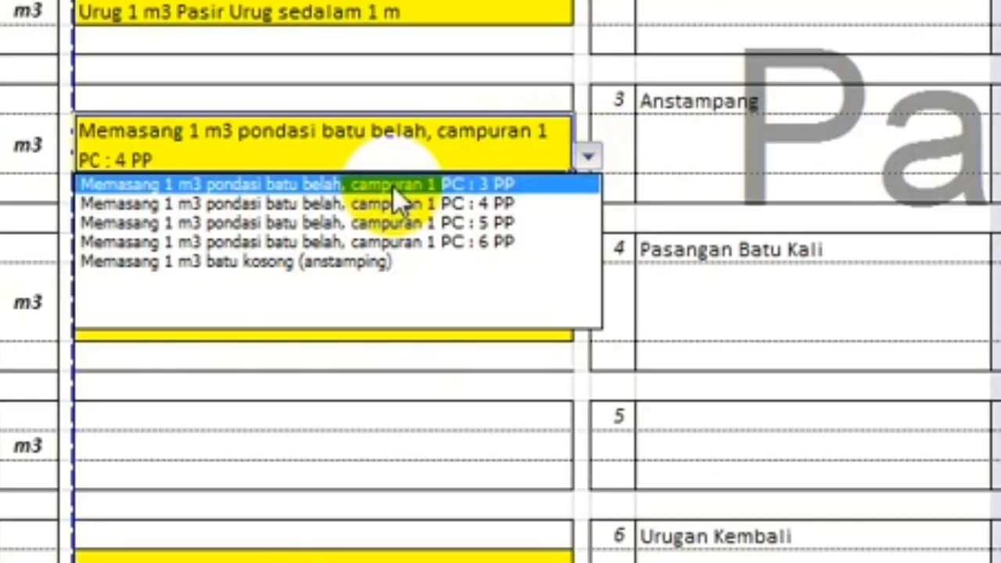
left_click(392, 186)
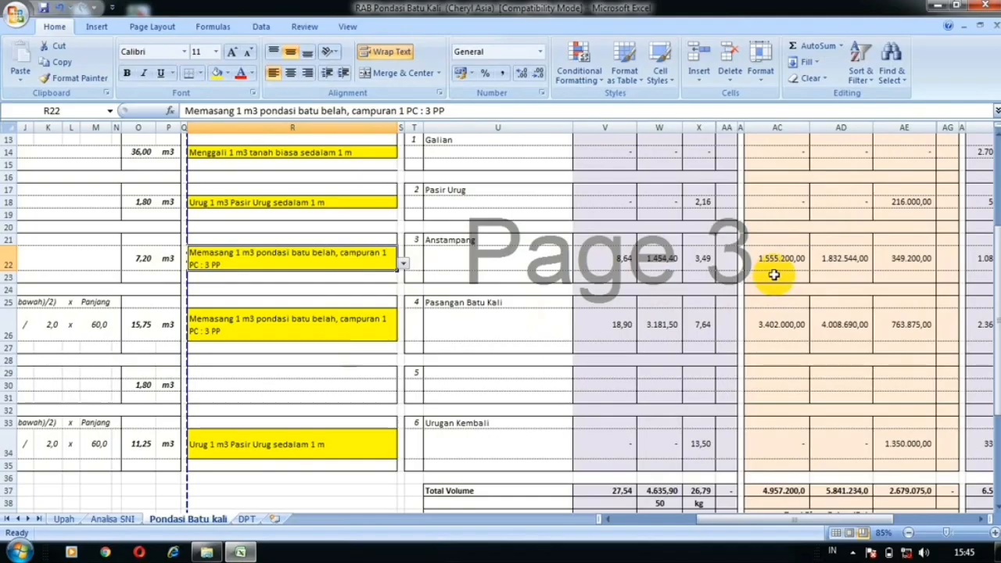
left_click(780, 255)
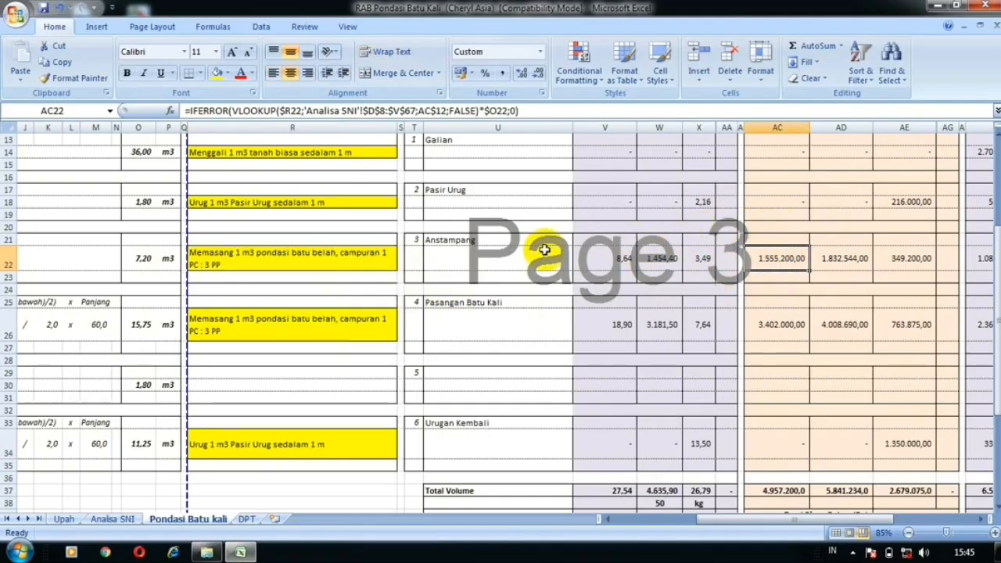
left_click(817, 258)
- Compare the Anstampang cost formulas for Batu belah in AC22 and Semen in AD22 with their column headings and lookup numbers
scroll(815, 226, "up", 2)
scroll(810, 250, "down", 1)
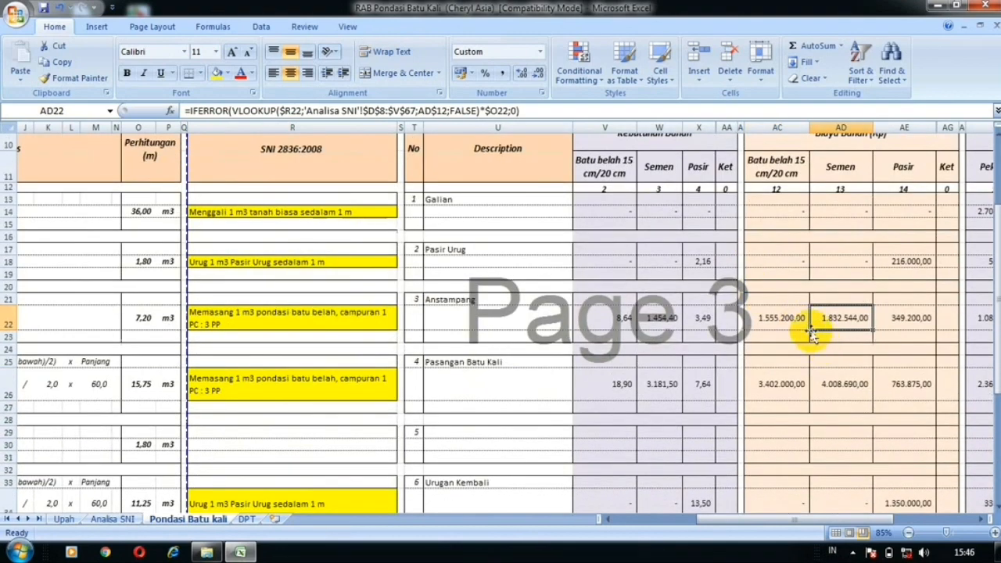
left_click(782, 321)
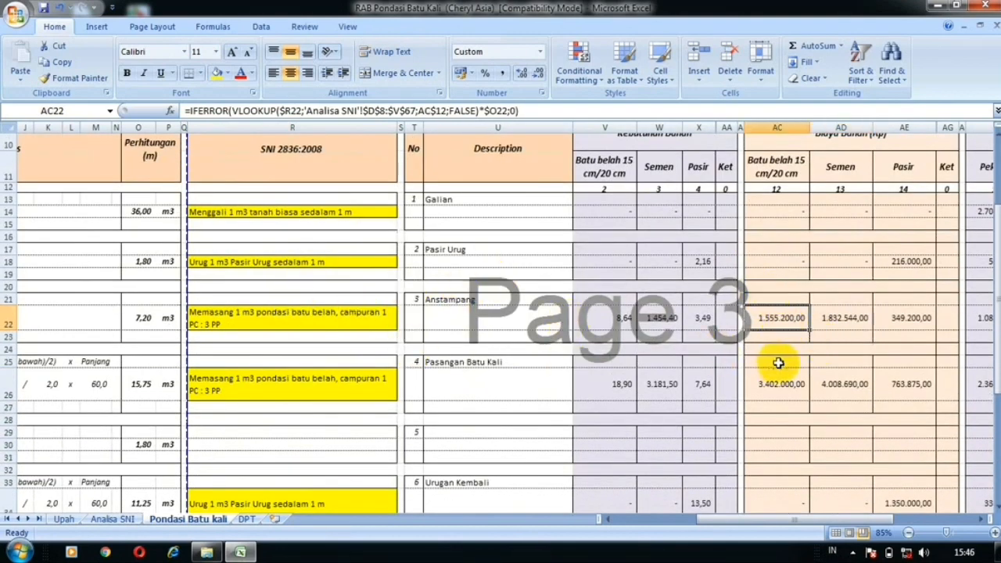
left_click(836, 316)
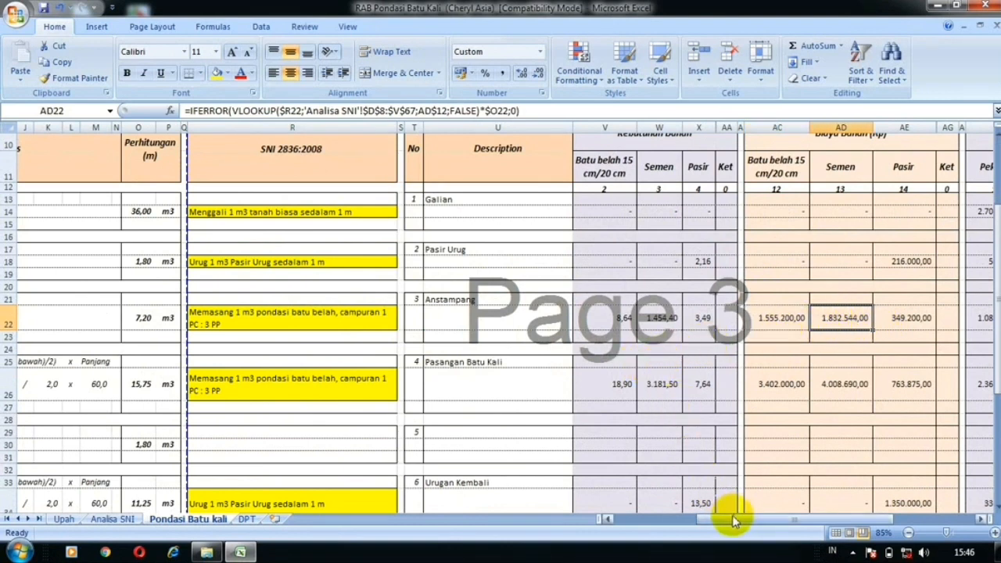
left_click_drag(733, 520, 778, 524)
left_click(774, 317)
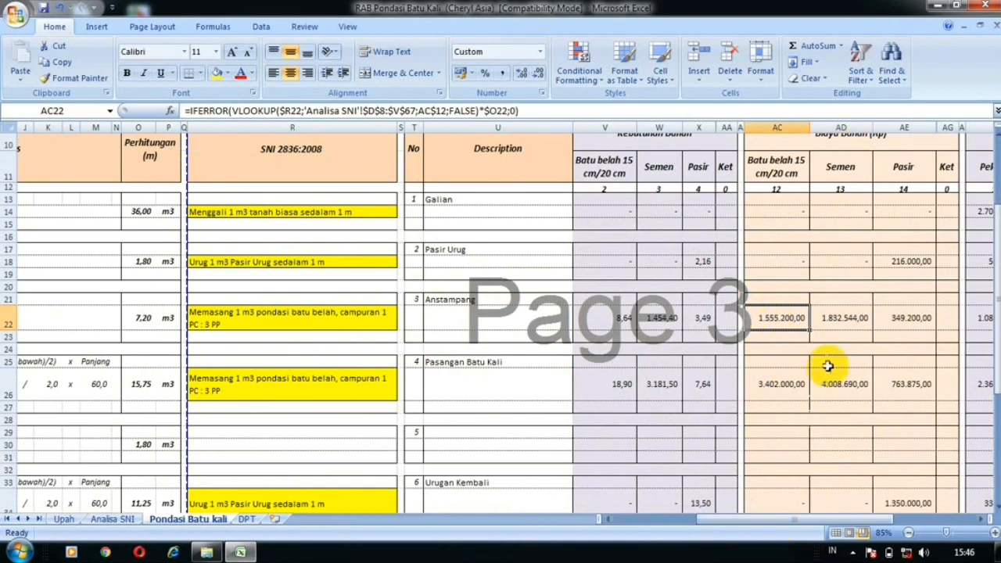
left_click(835, 319)
left_click(781, 320)
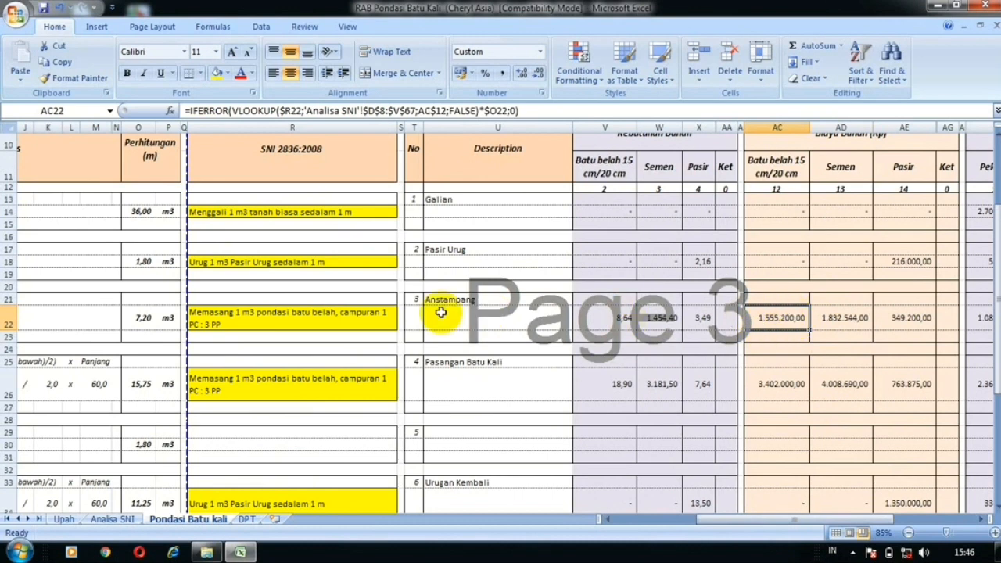
- Switch the Anstampang item in R22 to the 1 PC : 4 PP foundation mix and recheck costs in AD22 and AC22
left_click(392, 315)
left_click(402, 327)
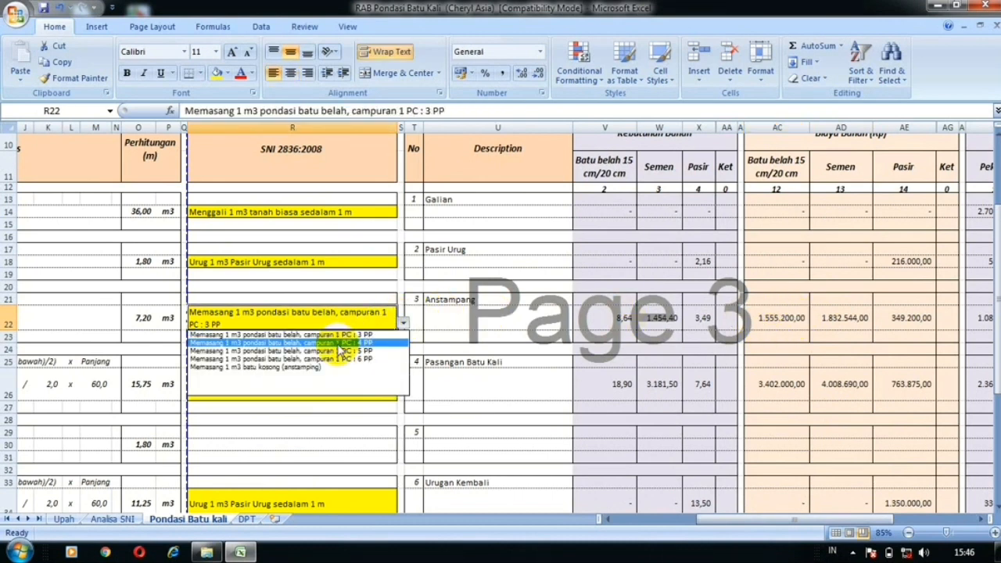
left_click(338, 344)
left_click(842, 320)
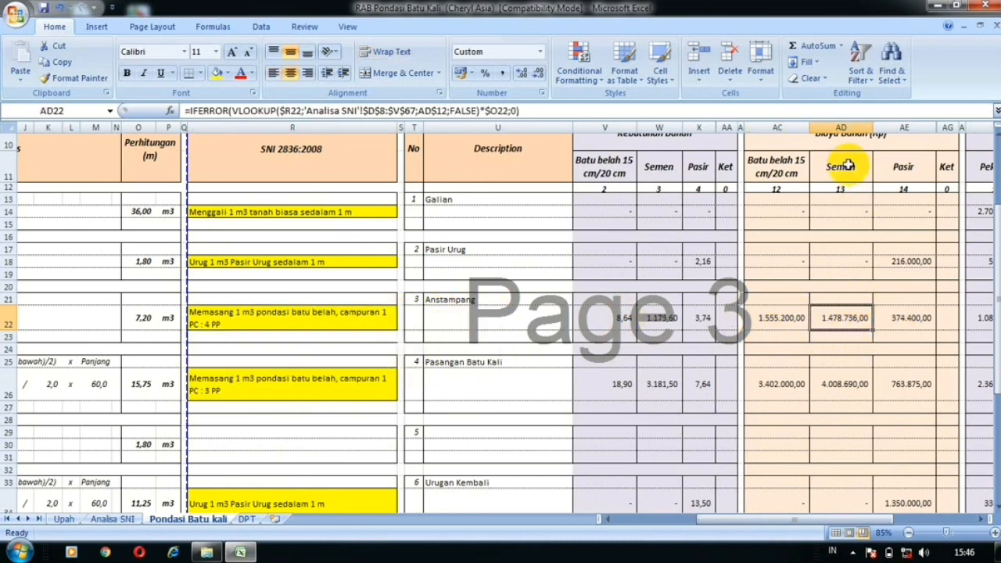
left_click(778, 323)
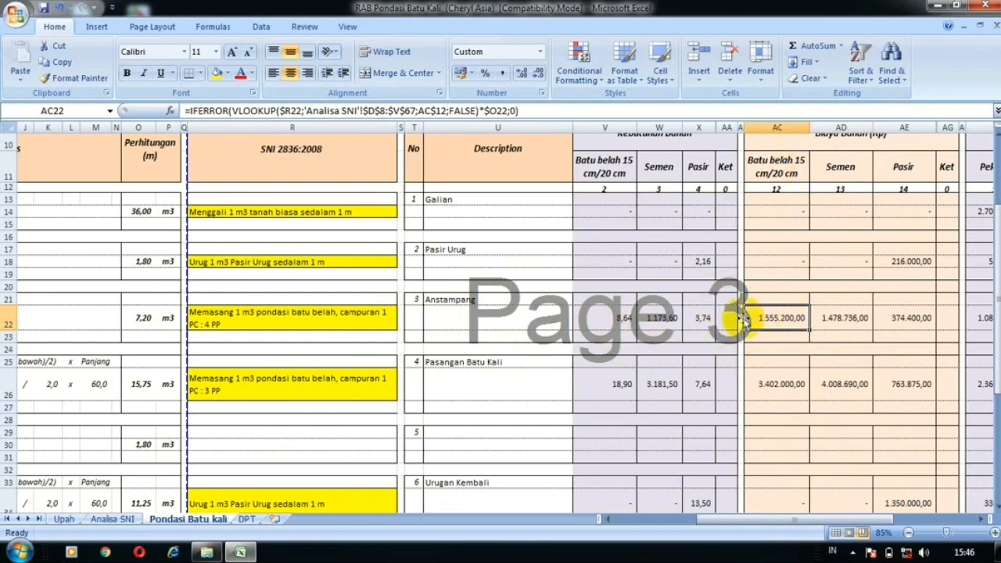
- Review the Analisa SNI table, and set R22 on the Pondasi Batu kali sheet to the 1 PC : 6 PP foundation mix
left_click(112, 518)
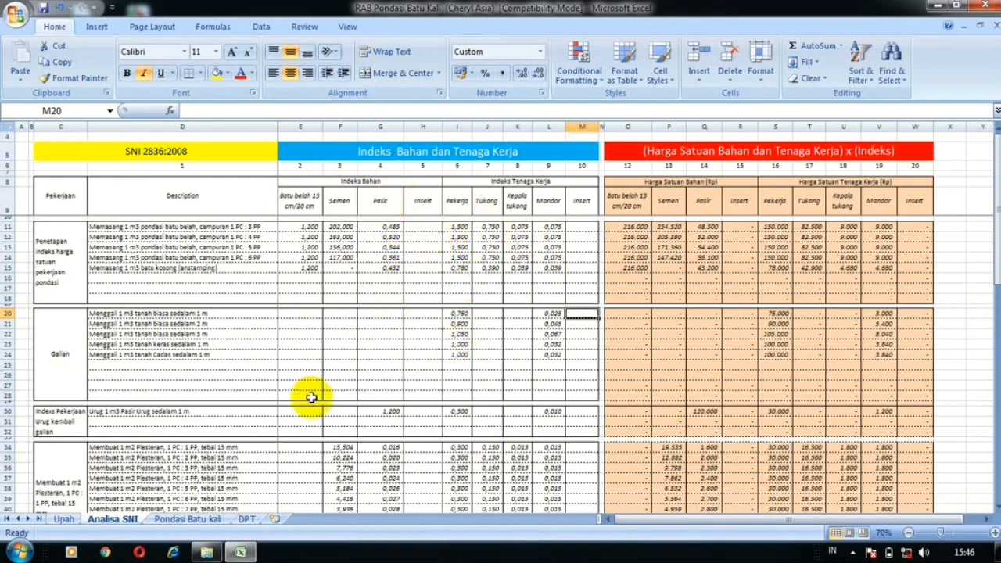
left_click(187, 519)
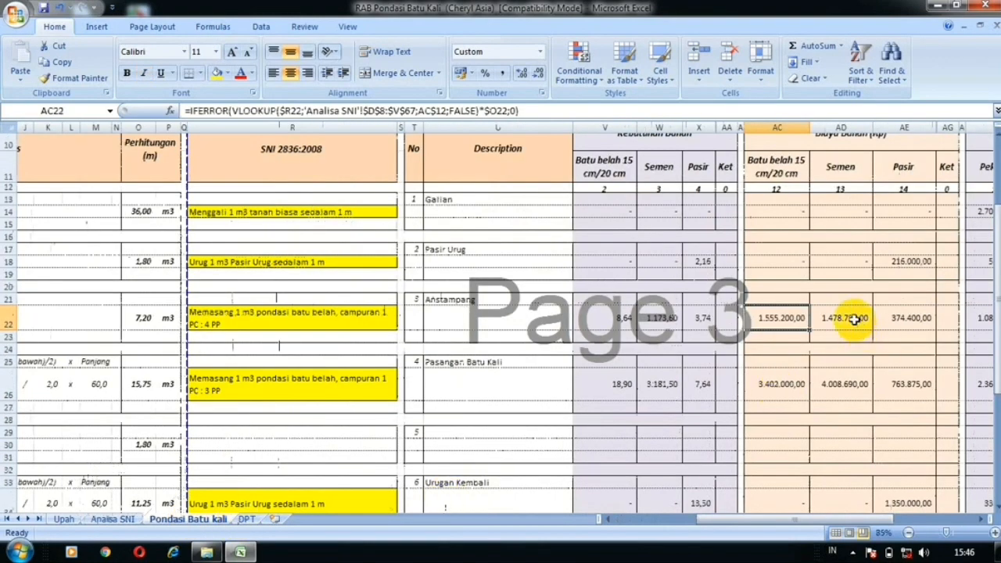
left_click(297, 319)
left_click(402, 323)
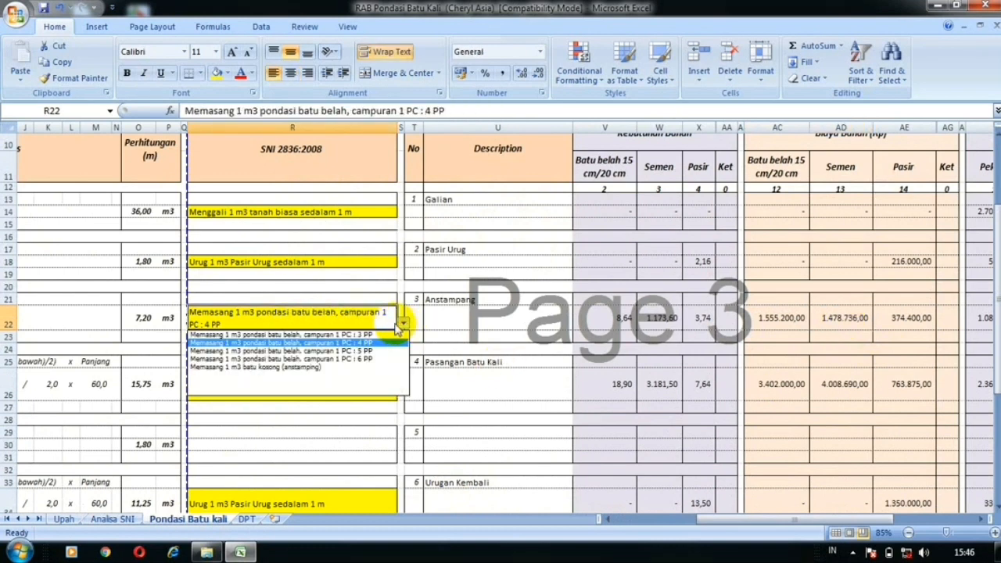
left_click(281, 358)
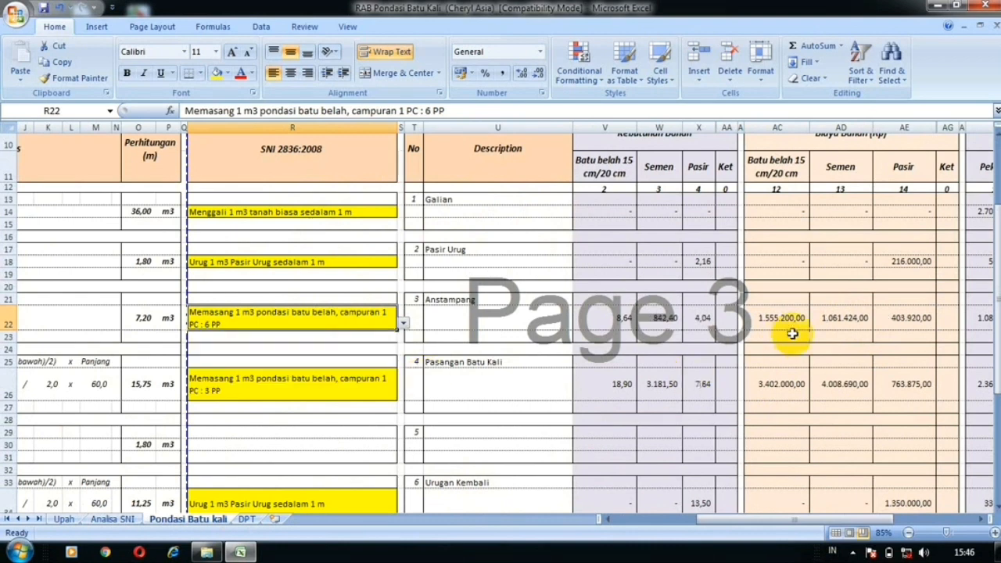
- Examine the Anstampang material costs in row 22 and the Semen and Pasir requirements in W22 and X22
left_click(906, 318)
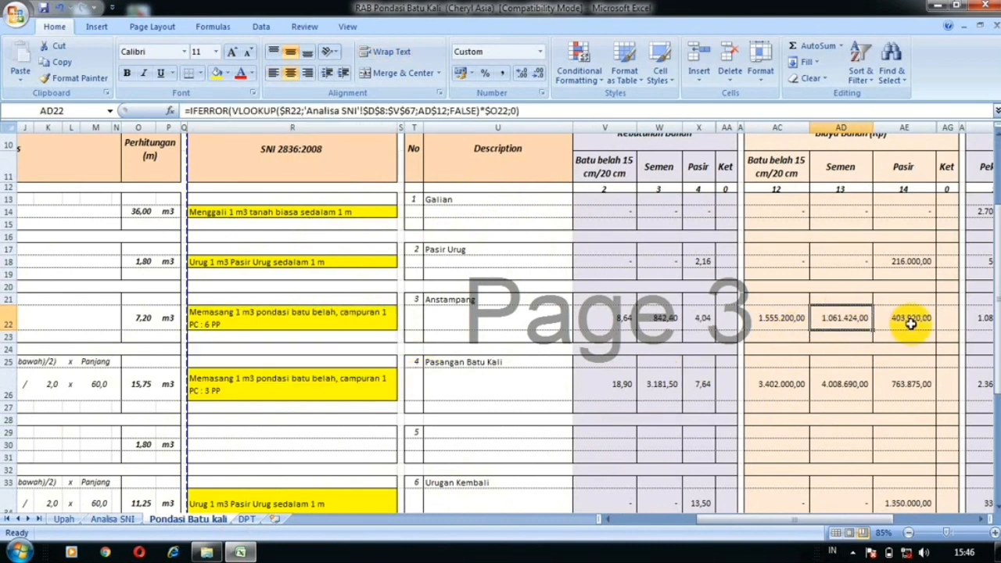
left_click(825, 317)
left_click(793, 318)
left_click(654, 318)
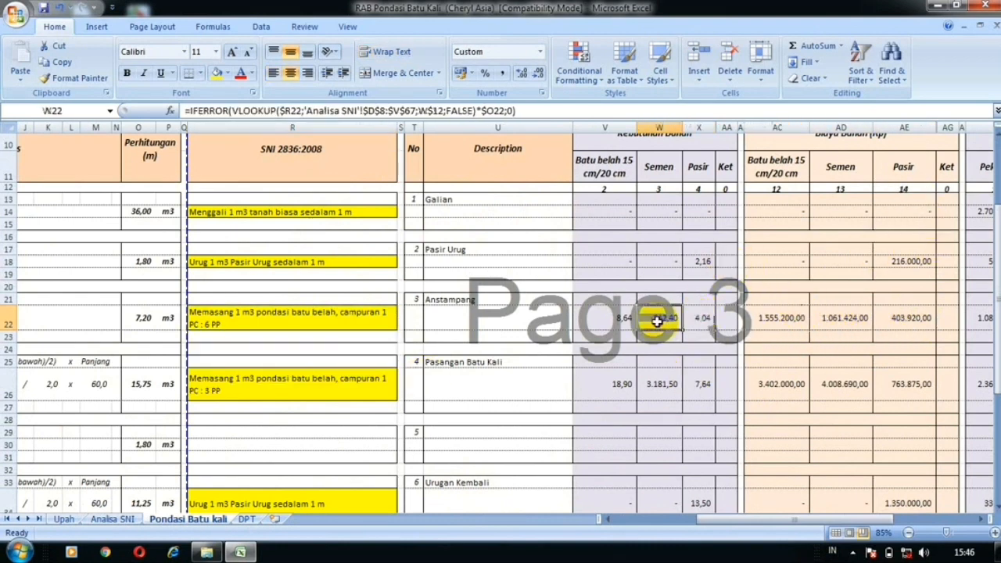
left_click(704, 318)
scroll(678, 270, "up", 1)
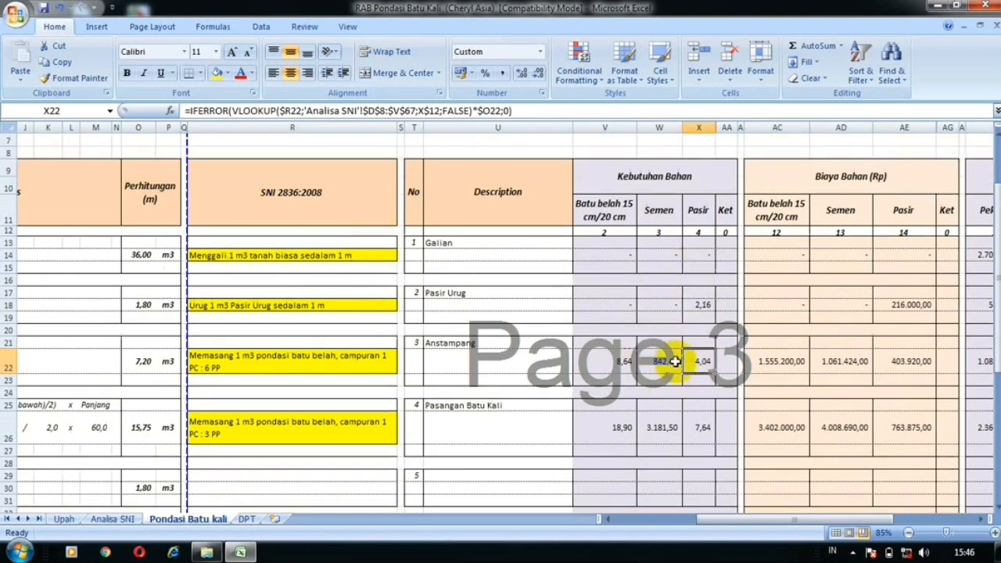
- Choose "Memasang 1 m3 pondasi batu belah, campuran 1 PC : 3 PP" as the Anstampang analysis item in R22
left_click(370, 357)
left_click(401, 366)
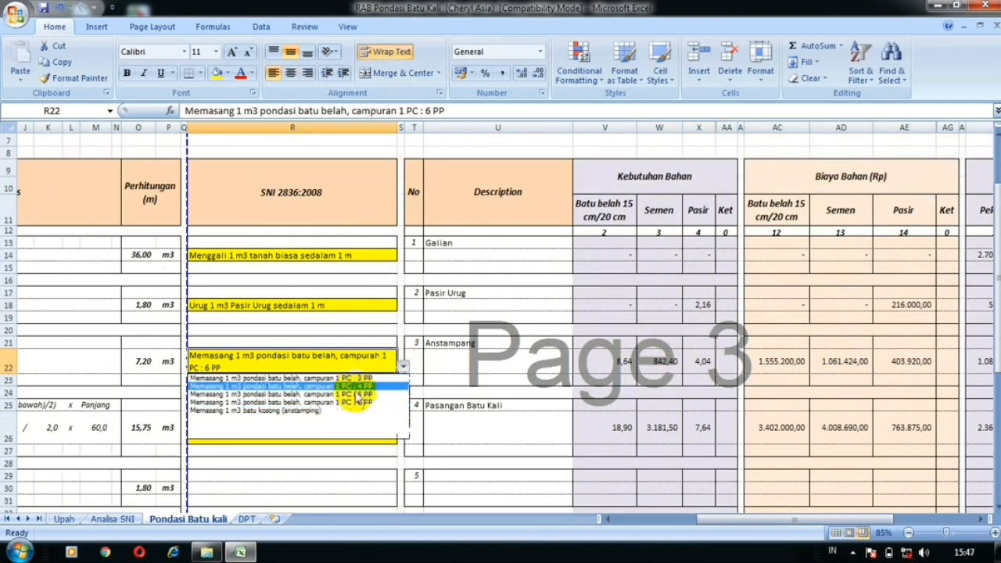
left_click(357, 384)
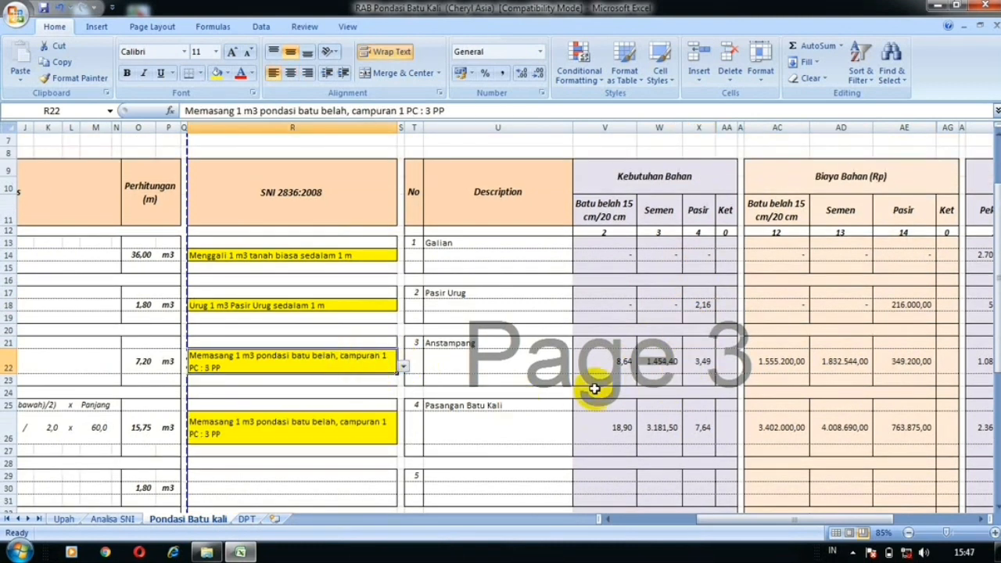
- Examine the Anstampang lookup formulas for the Batu belah, Semen and Pasir requirements in V22:X22, plus the stone cost in AC22
left_click(650, 361)
left_click(608, 360)
left_click(663, 362)
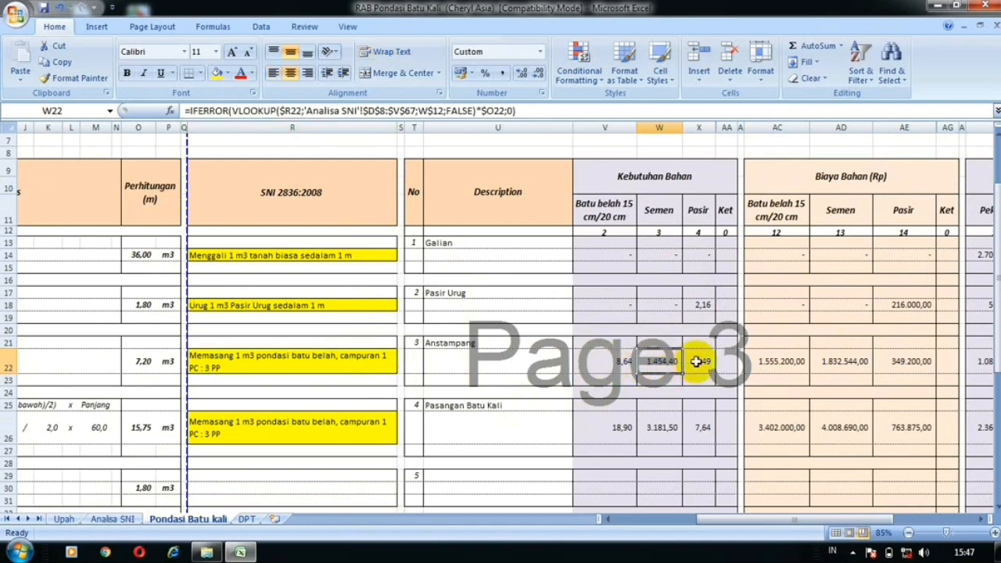
left_click(699, 360)
left_click(614, 362)
left_click(657, 362)
left_click(609, 361)
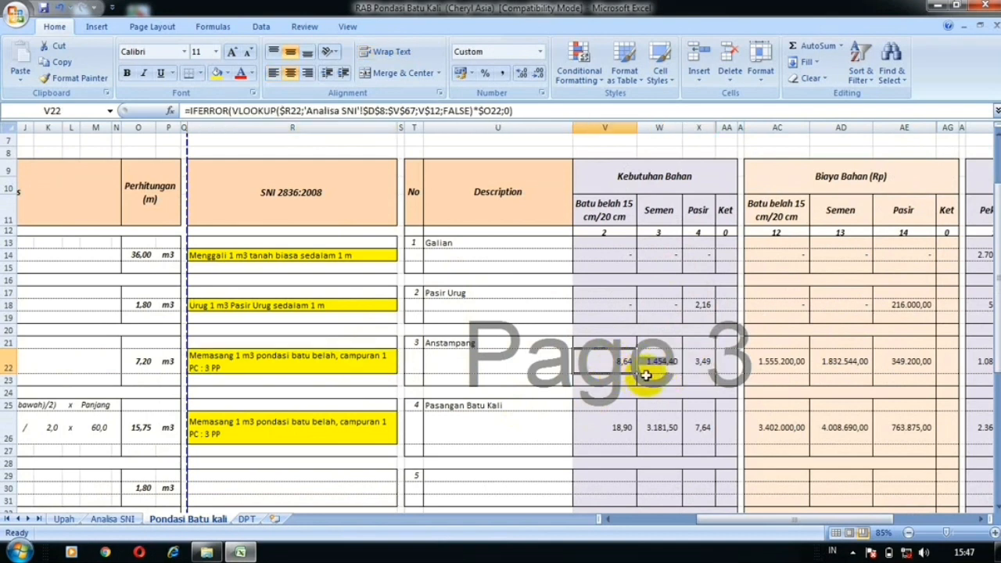
left_click(649, 368)
left_click(687, 360)
left_click(661, 363)
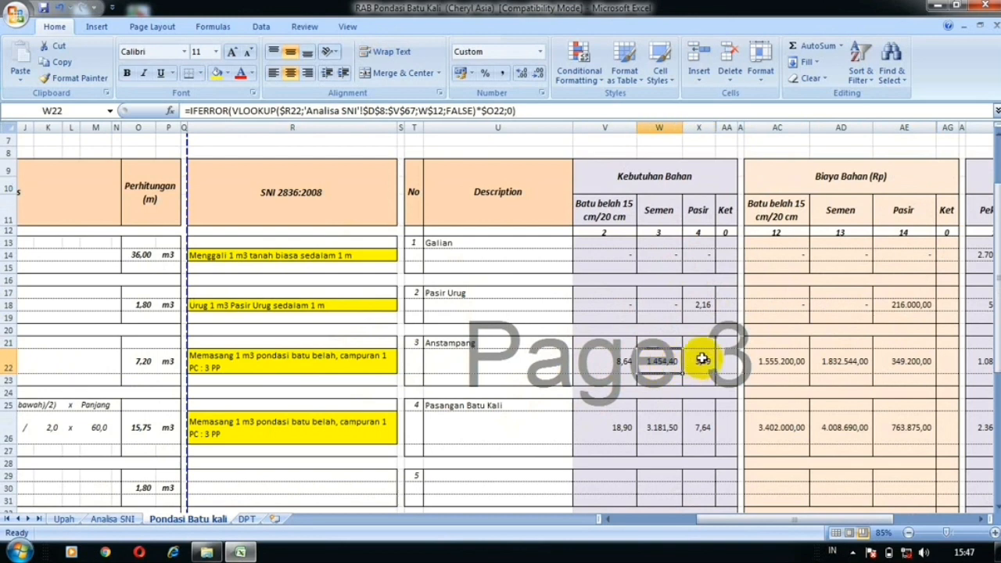
left_click(694, 360)
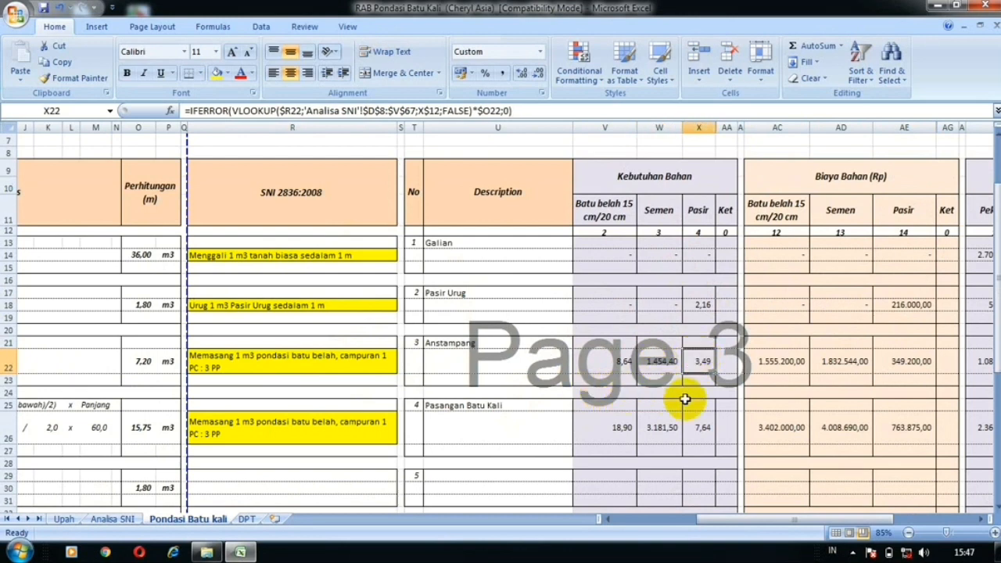
left_click(148, 366)
left_click(784, 366)
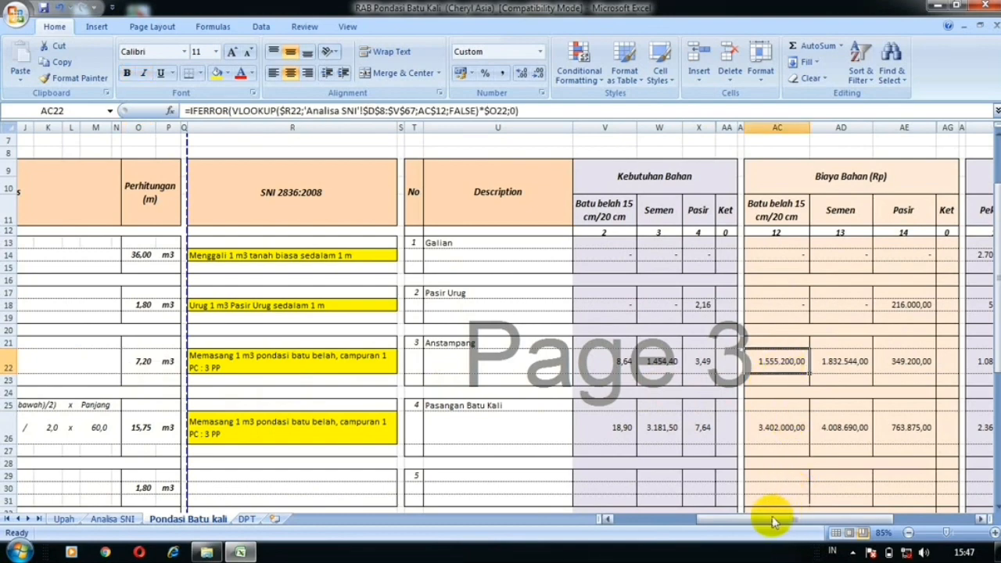
- Set the Pasangan Batu Kali analysis item in R26 to the 1 PC : 4 PP foundation mix and recheck the Semen requirement in W26
left_click_drag(775, 520, 695, 519)
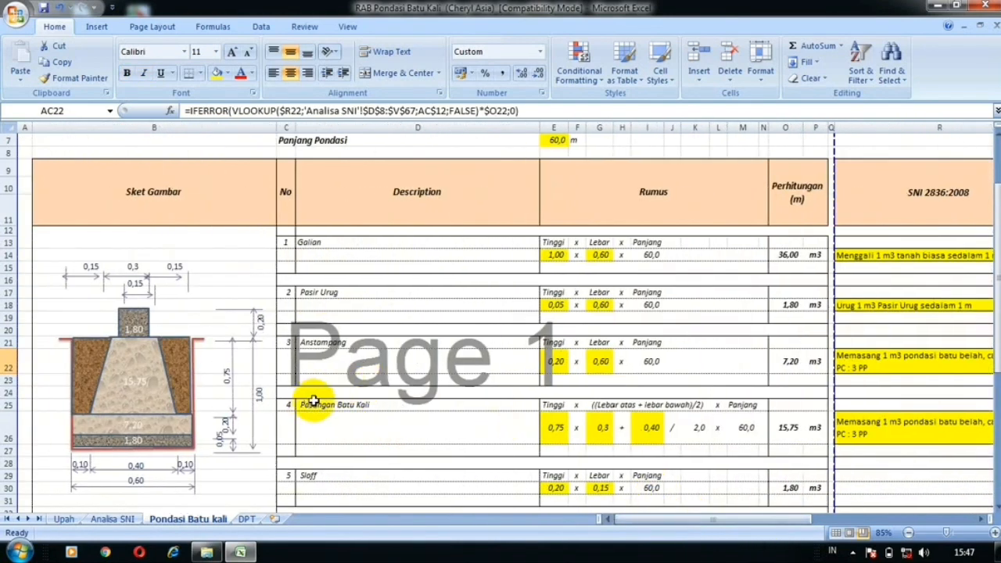
scroll(324, 399, "down", 1)
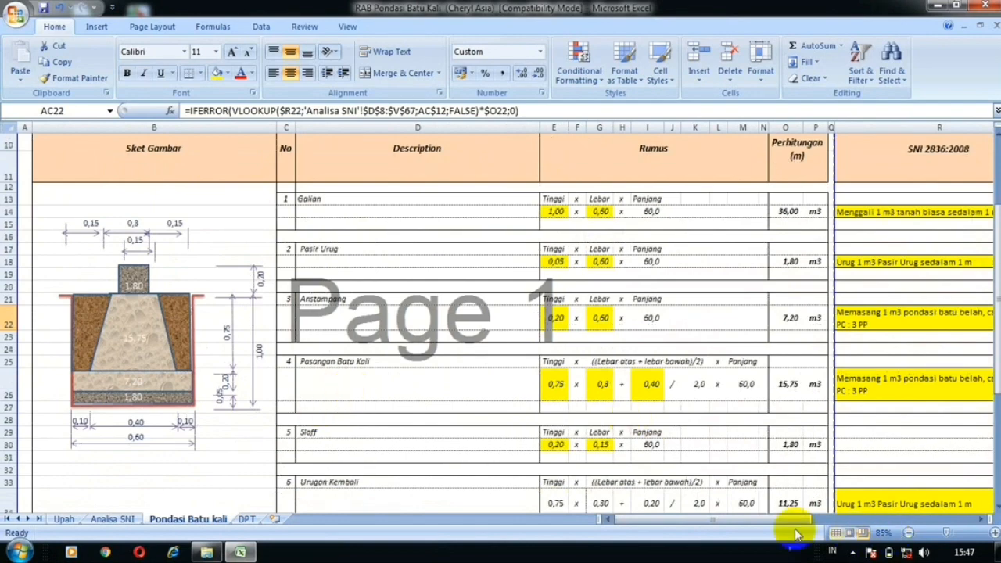
left_click_drag(784, 520, 829, 519)
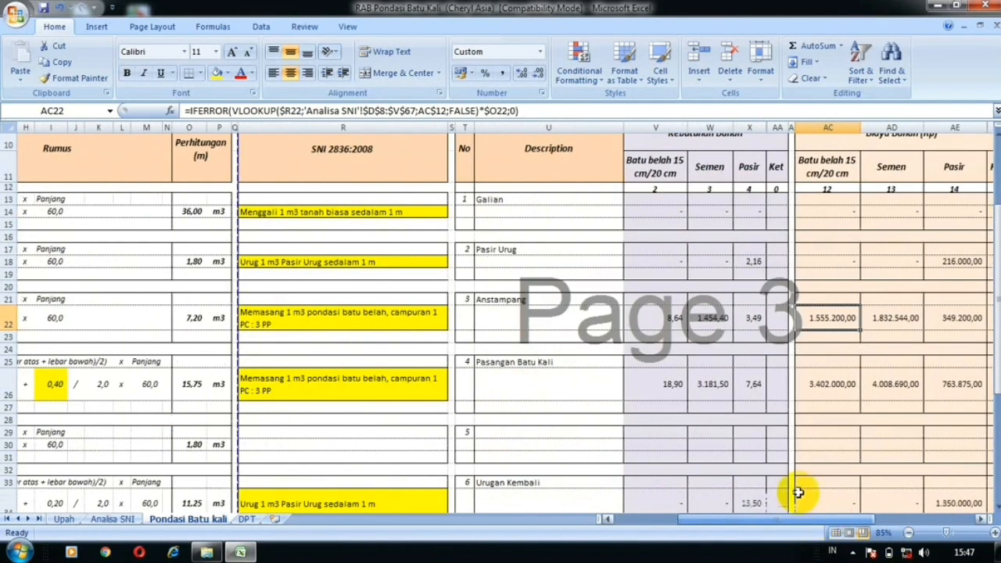
left_click(567, 394)
left_click(348, 381)
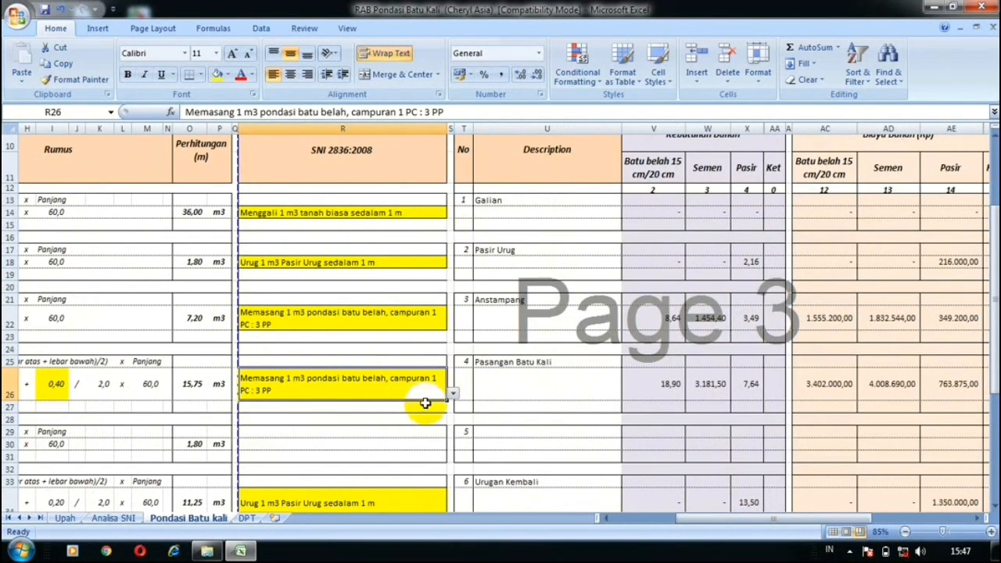
left_click(700, 387)
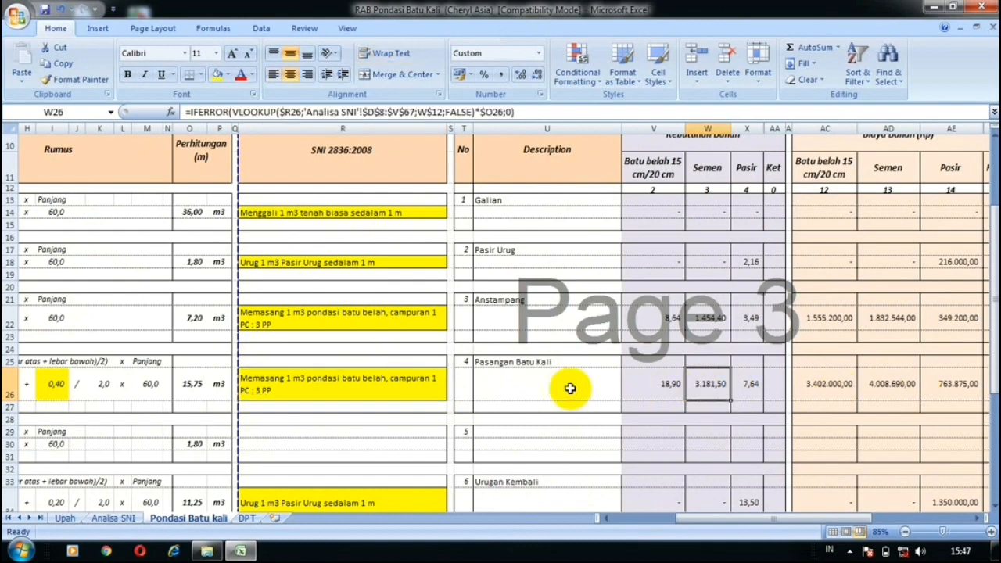
left_click(442, 379)
left_click(453, 393)
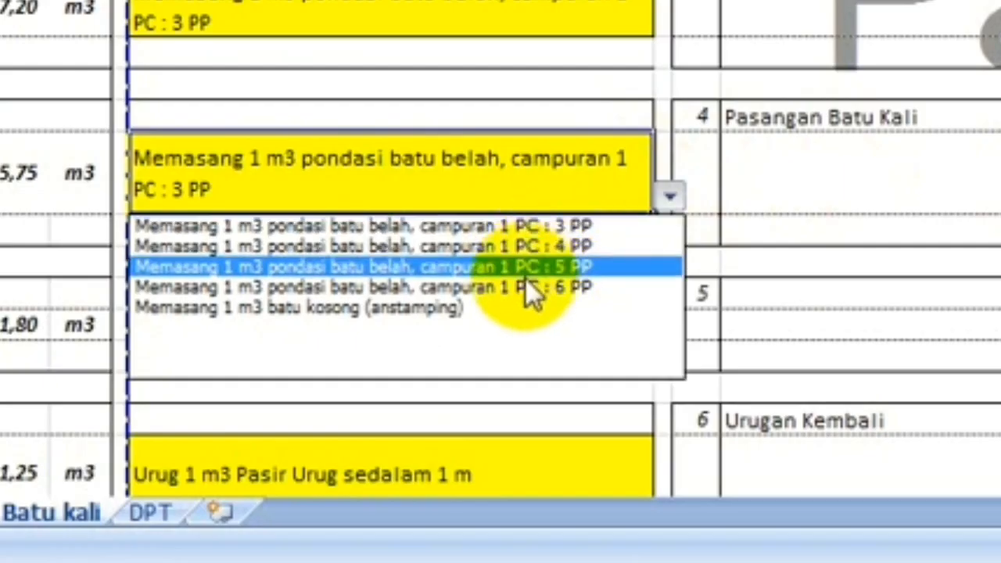
left_click(525, 249)
left_click(706, 387)
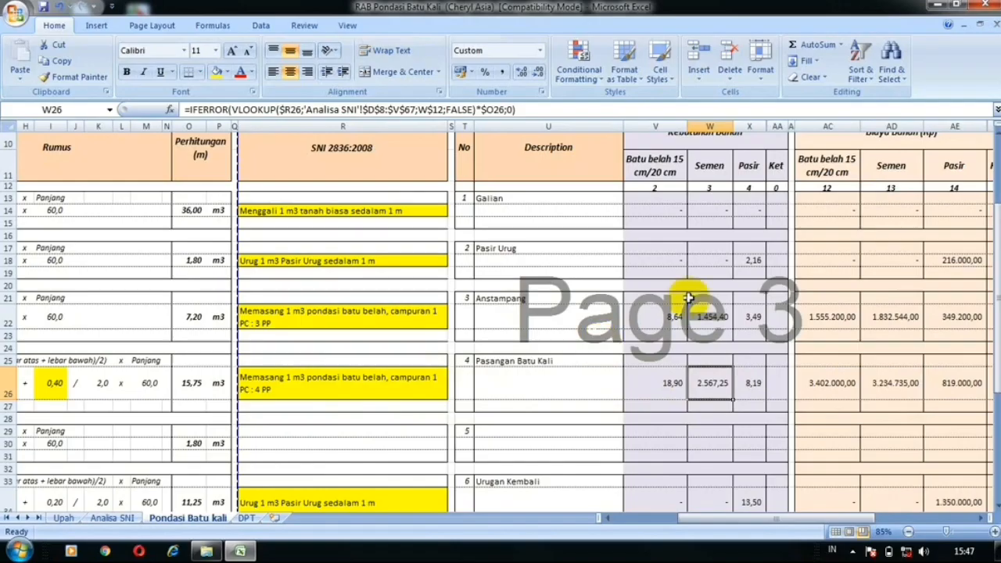
- Examine the Total Volume formula in V37 against the Batu belah 15 cm/20 cm requirements of all work items
scroll(701, 282, "up", 3)
scroll(583, 311, "down", 5)
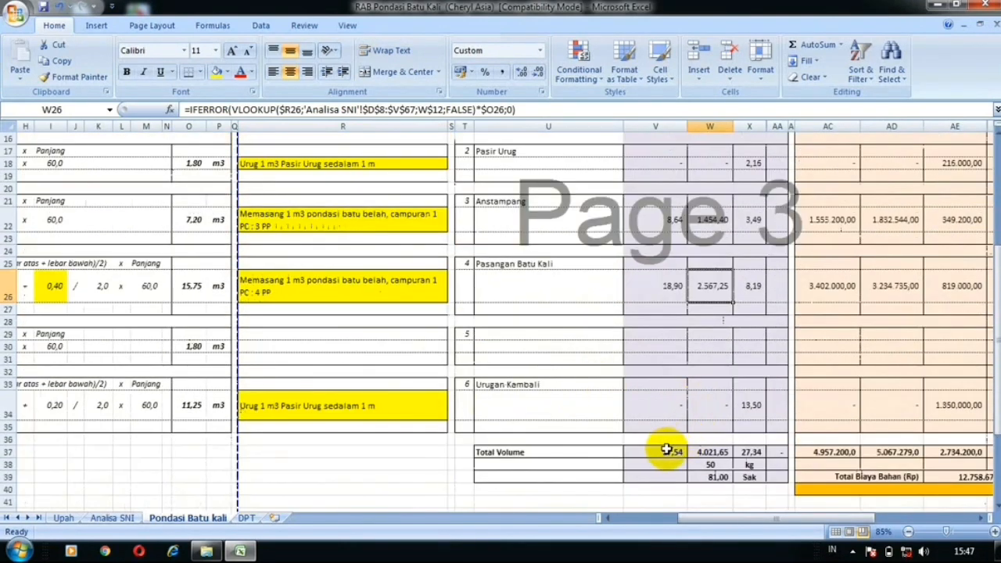
left_click(665, 450)
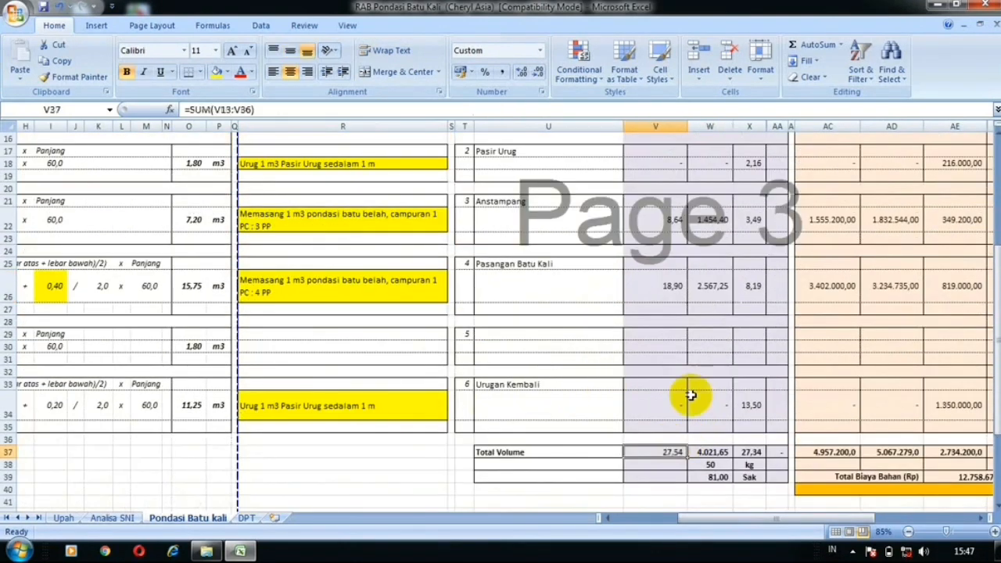
scroll(693, 351, "up", 5)
scroll(658, 270, "down", 4)
scroll(657, 277, "up", 3)
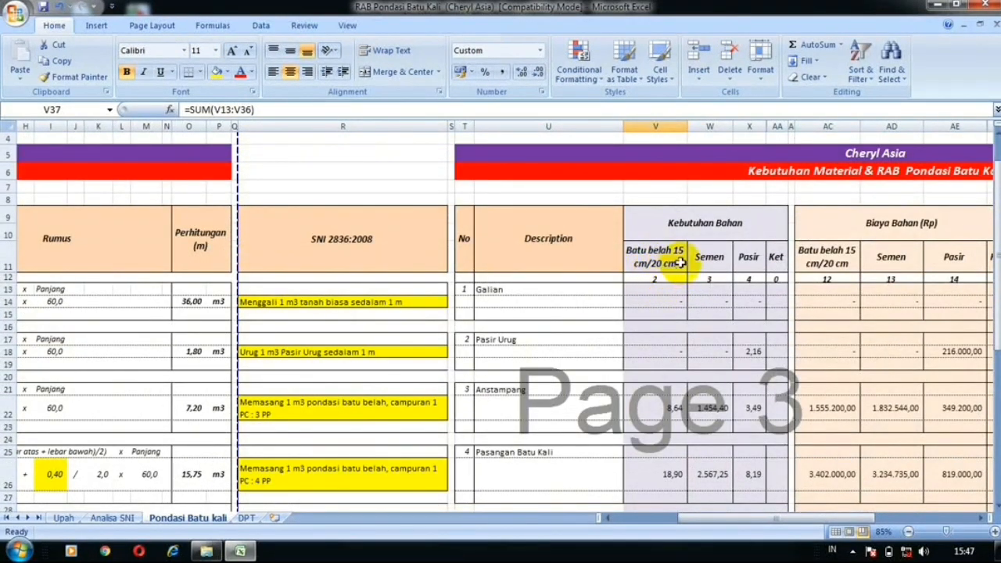
scroll(680, 263, "down", 7)
left_click(667, 349)
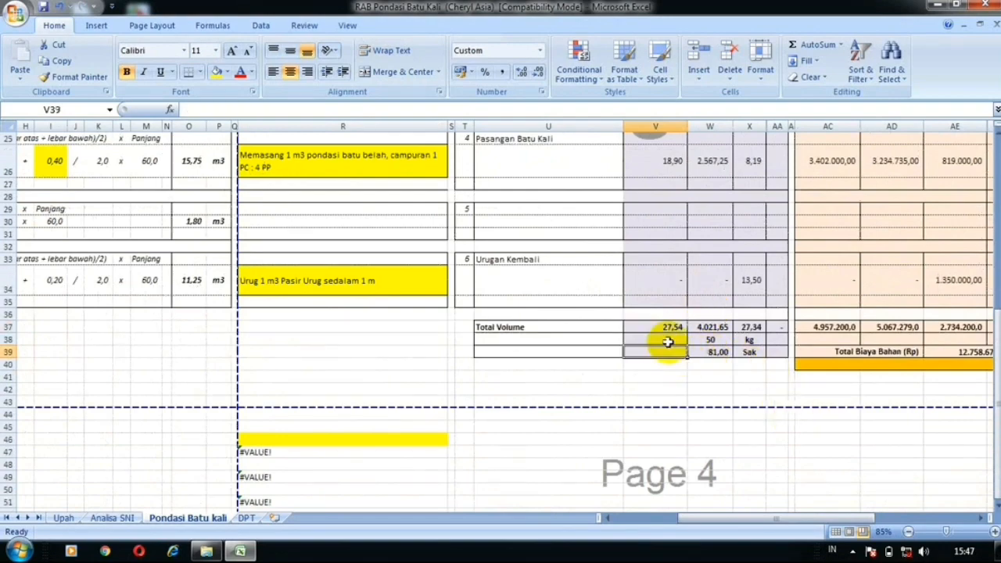
left_click(669, 326)
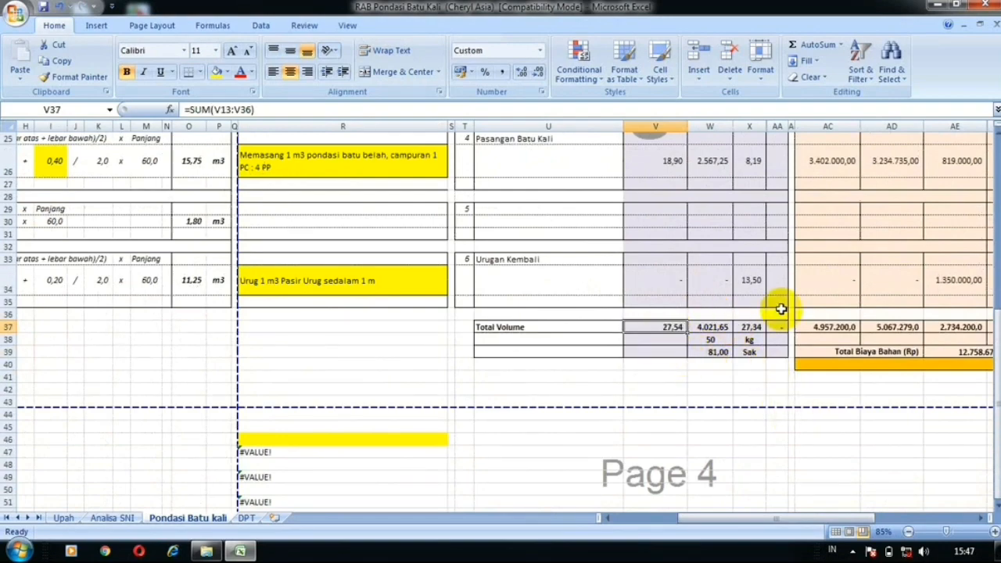
- Inspect the Semen total in W37, its bag weight and bag count in W38 and W39, and the Pasir total in X37
left_click(714, 327)
scroll(719, 331, "up", 7)
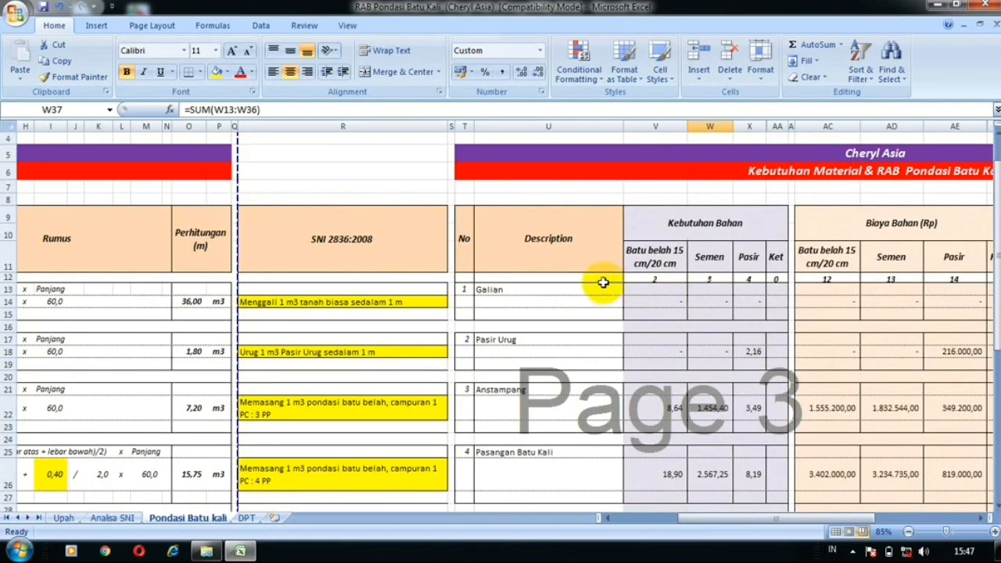
scroll(755, 284, "down", 4)
left_click(713, 474)
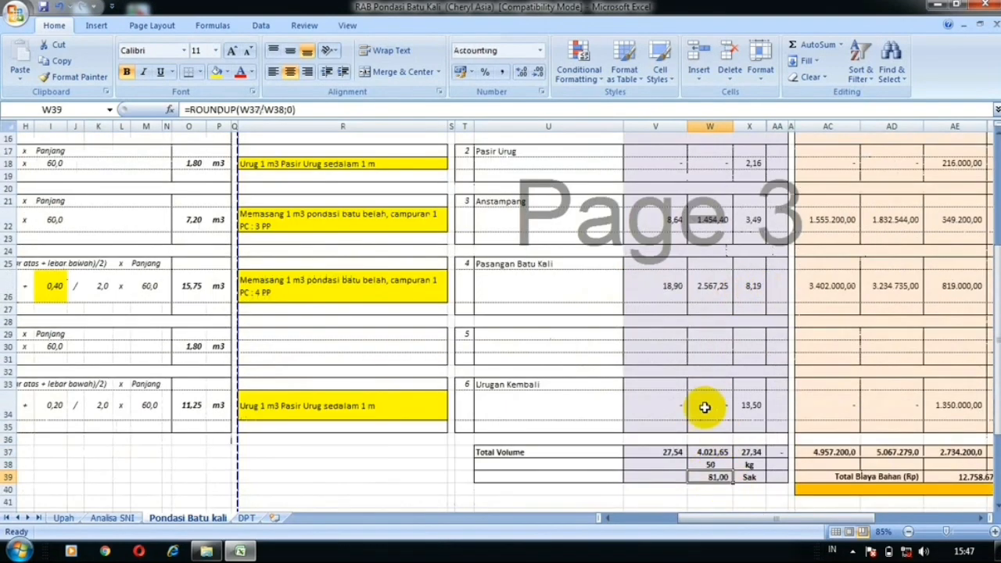
left_click(749, 478)
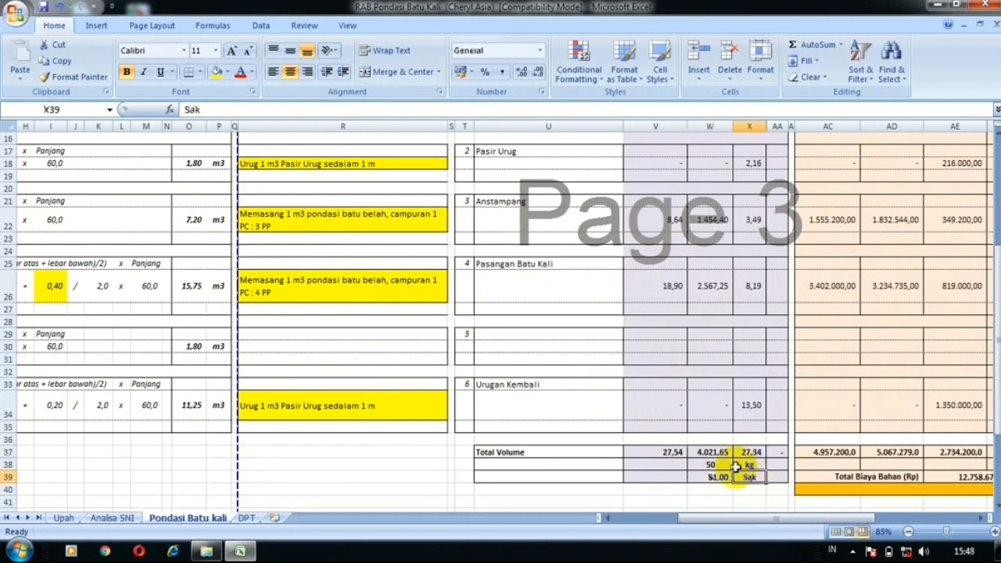
left_click(711, 462)
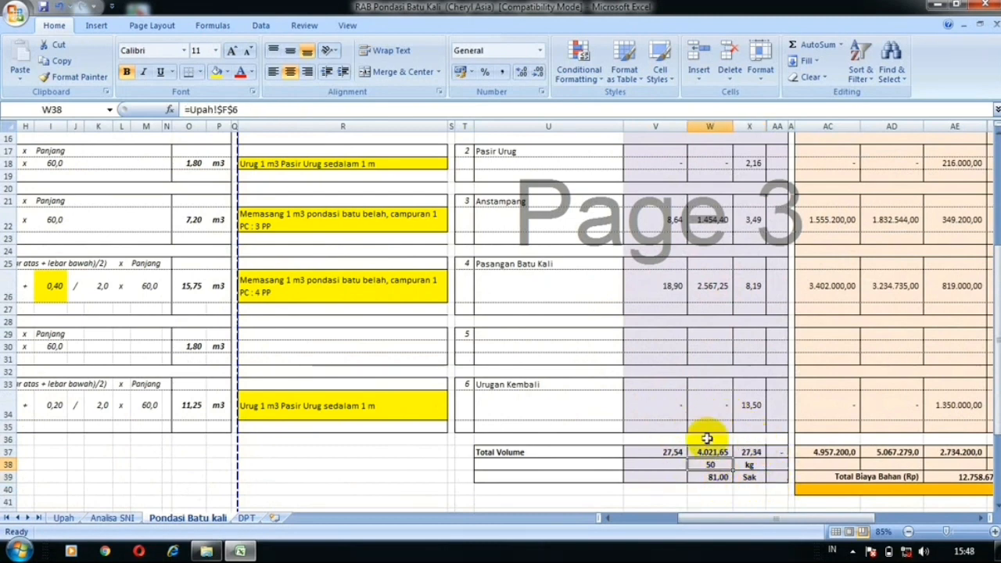
left_click_drag(727, 524, 757, 522)
scroll(659, 443, "up", 3)
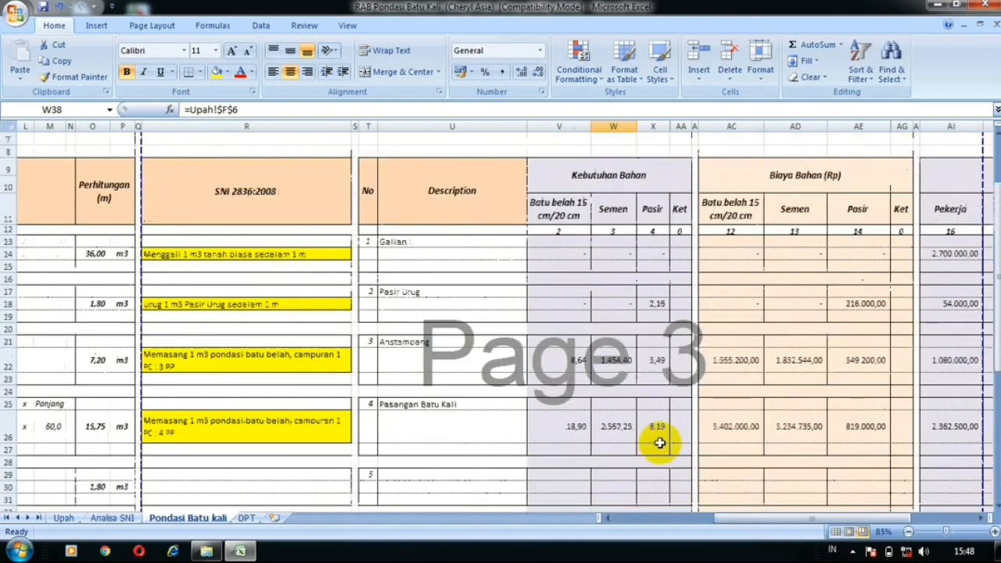
scroll(618, 328, "down", 5)
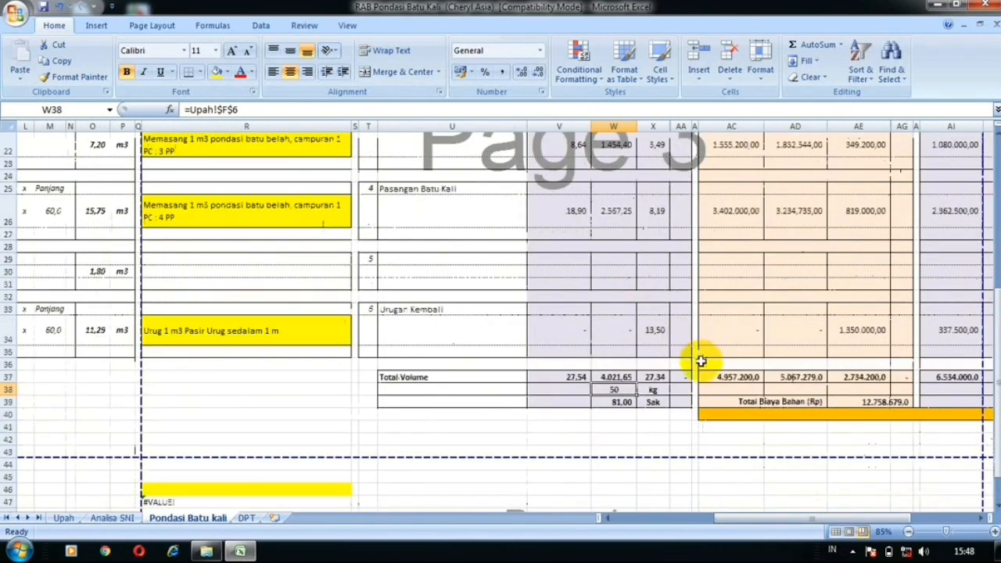
left_click(651, 377)
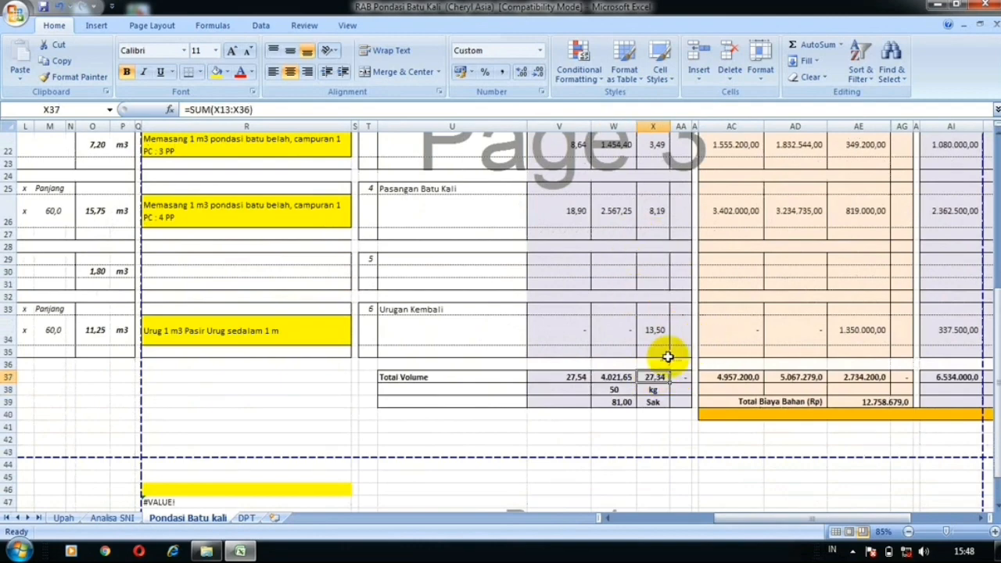
scroll(648, 413, "up", 5)
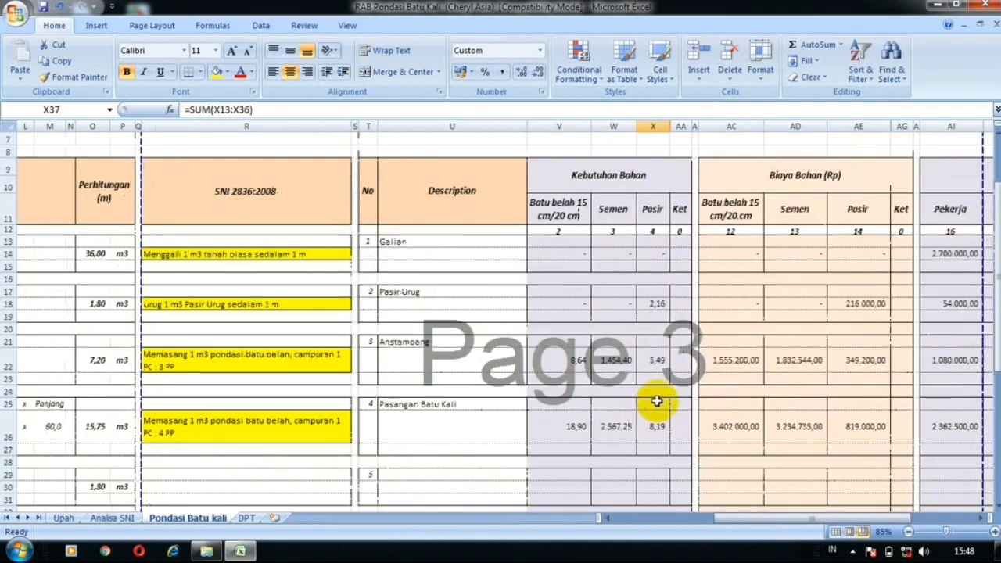
scroll(657, 399, "down", 4)
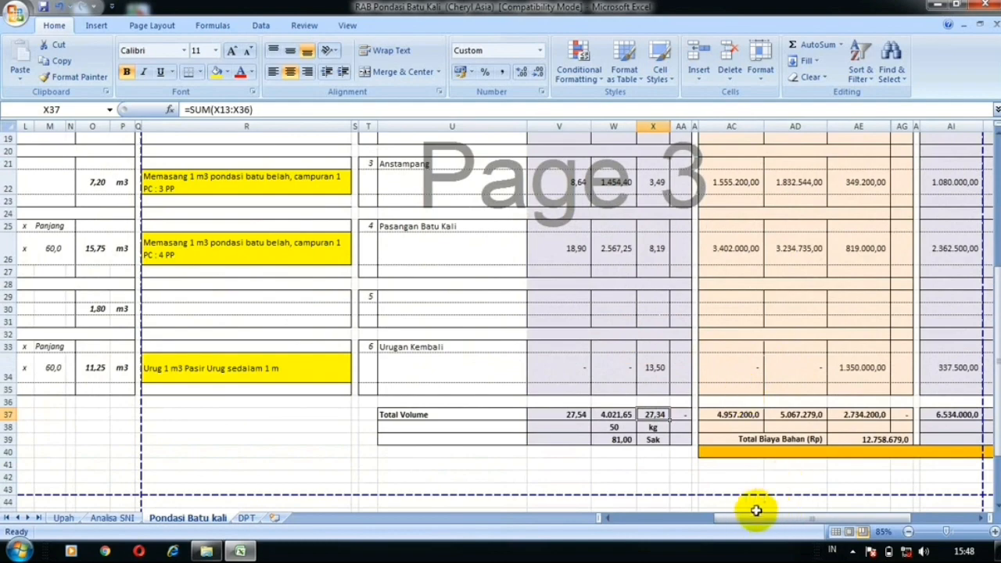
- Review the Biaya Bahan (Rp) section and the formulas totalling the Batu belah and Semen costs in AC37 and AD37
left_click_drag(757, 517, 814, 516)
scroll(464, 346, "up", 6)
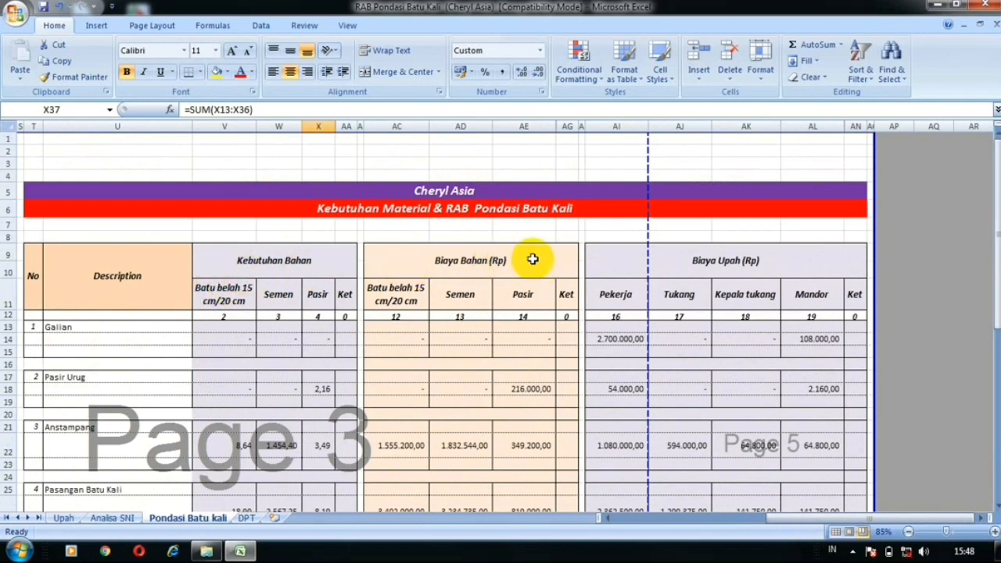
left_click(471, 259)
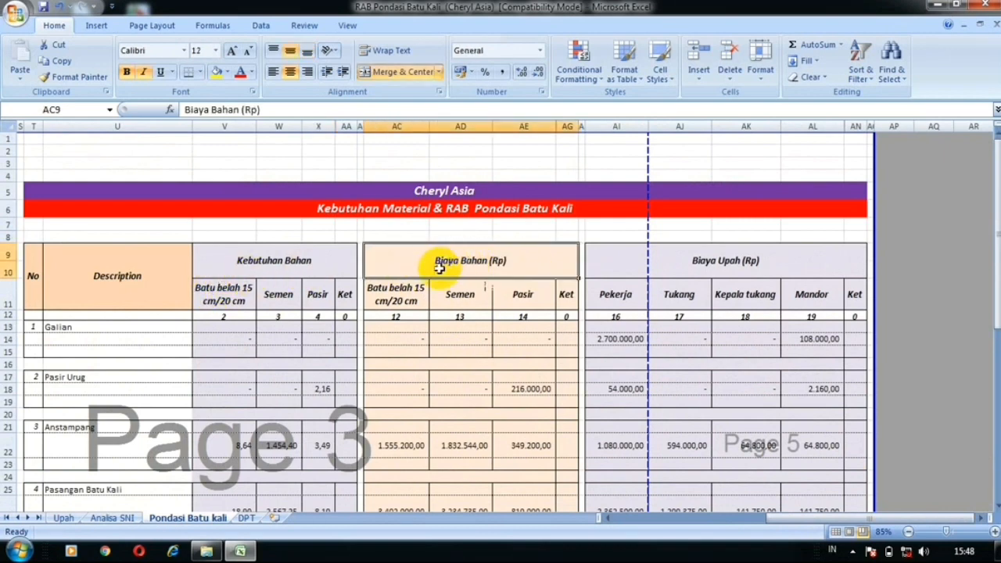
scroll(425, 274, "down", 3)
scroll(451, 279, "down", 3)
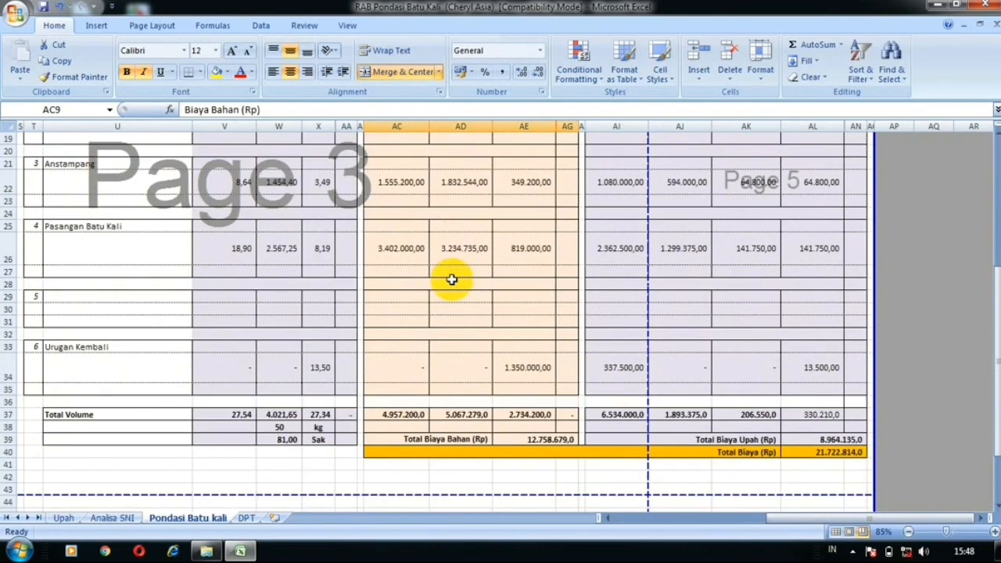
scroll(452, 279, "up", 6)
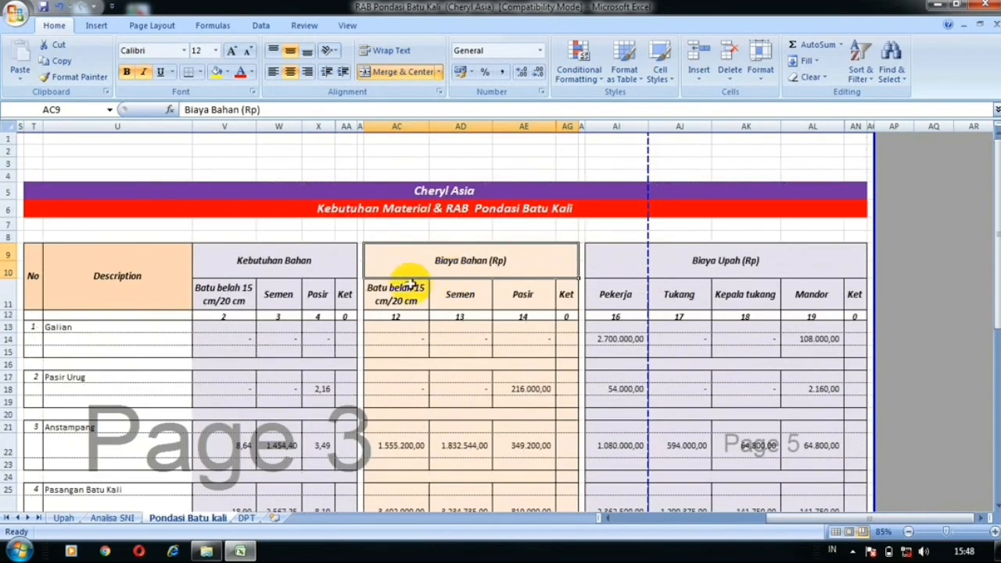
scroll(383, 287, "down", 8)
left_click(382, 328)
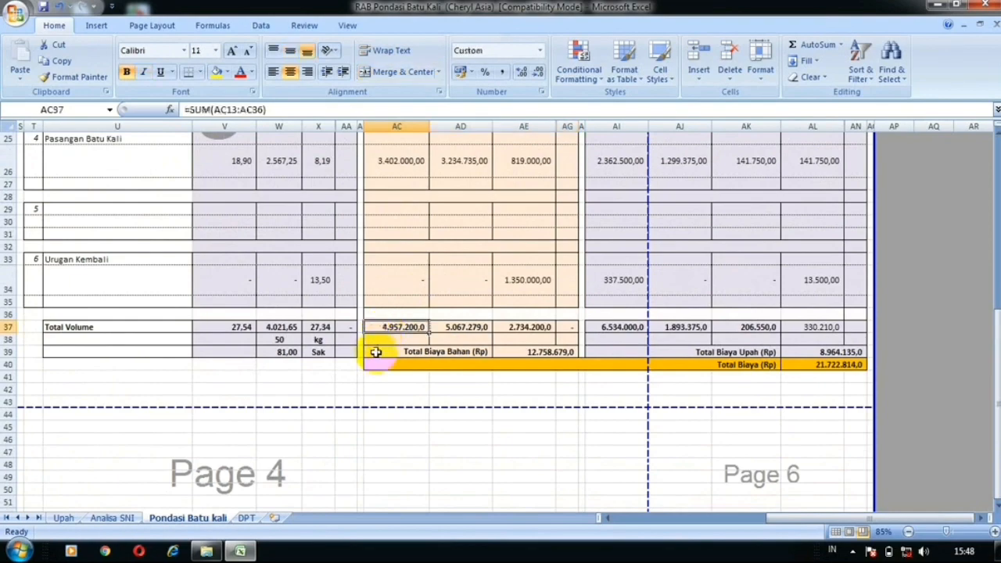
scroll(442, 344, "up", 5)
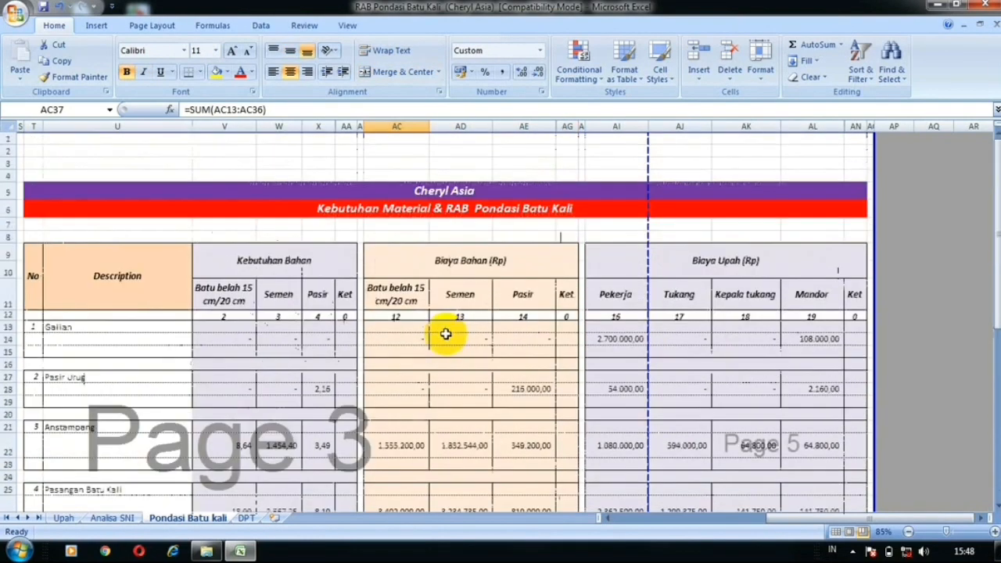
scroll(447, 336, "down", 6)
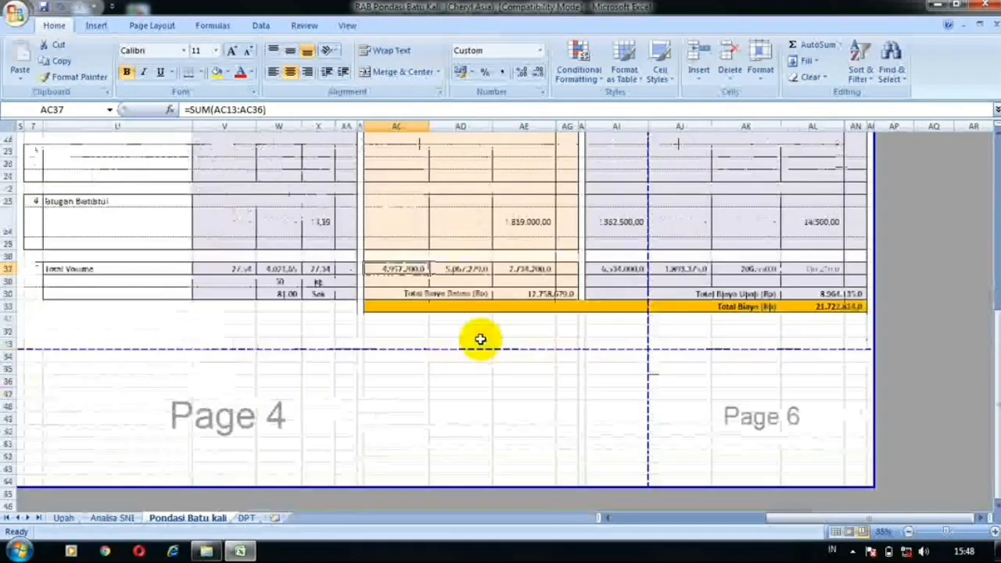
left_click(464, 269)
scroll(464, 268, "up", 6)
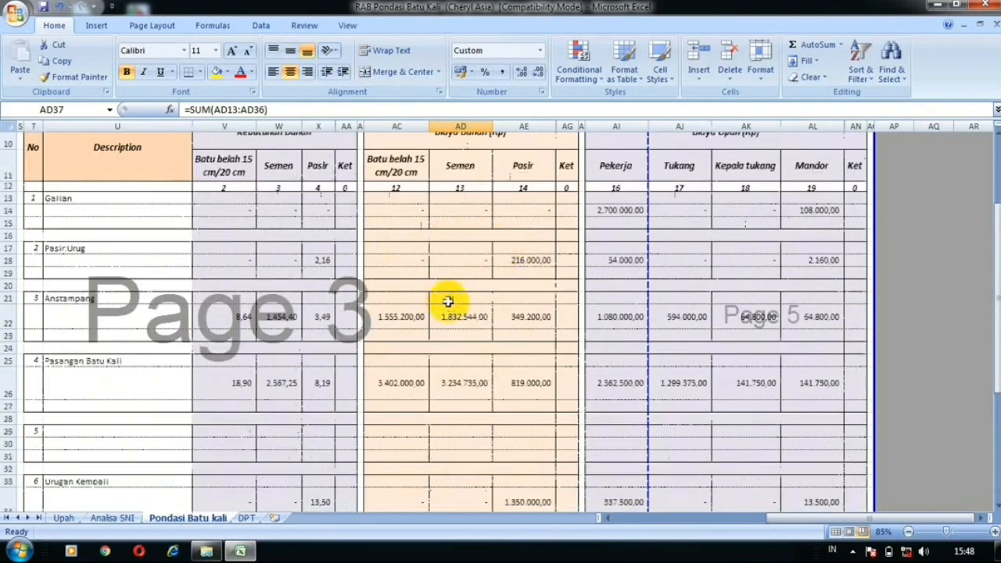
scroll(448, 302, "up", 2)
scroll(473, 208, "down", 1)
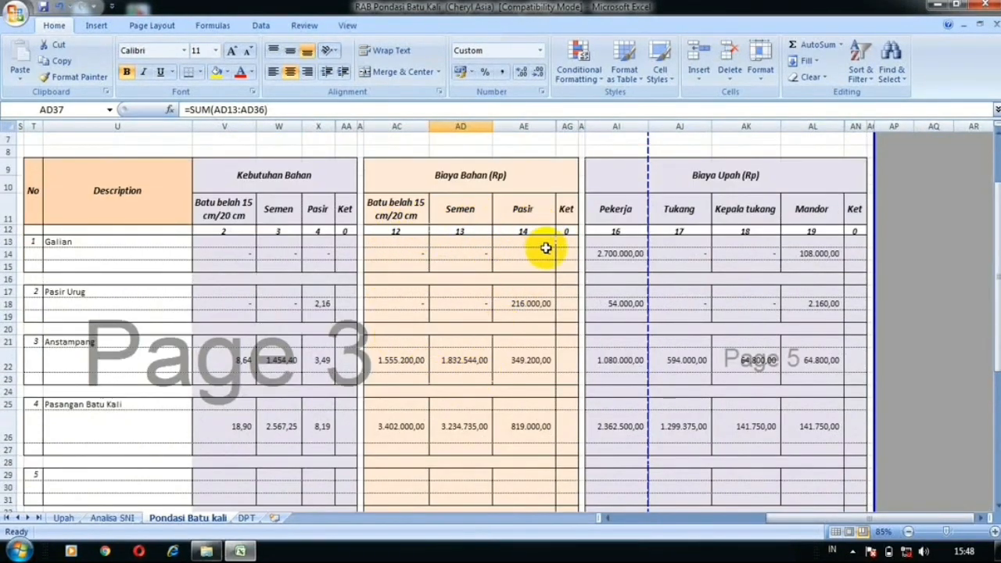
- Compare the Biaya Bahan (Rp) costs of the work items with their totals and inspect the Total Biaya Bahan formula in AE39
scroll(548, 329, "down", 6)
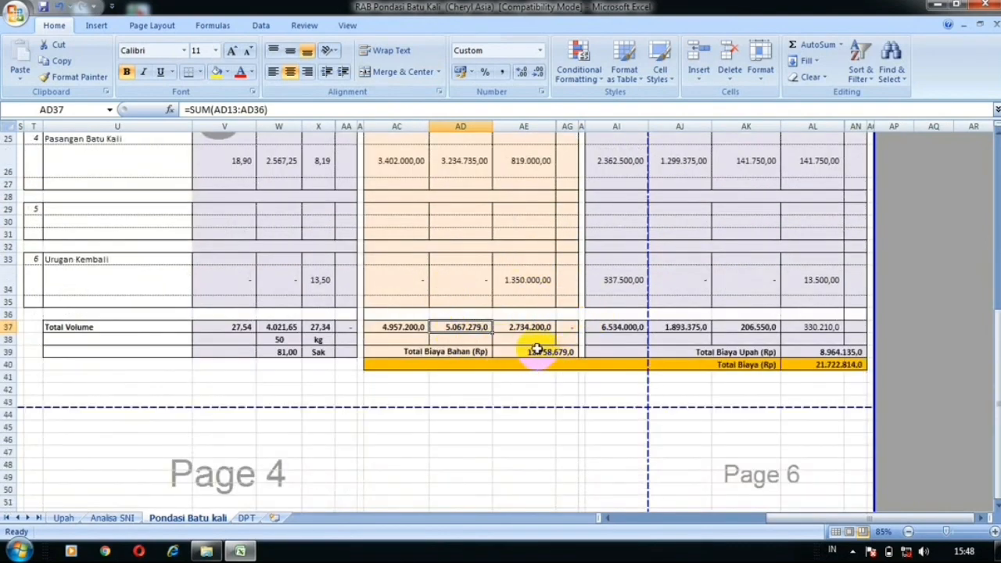
scroll(495, 331, "up", 2)
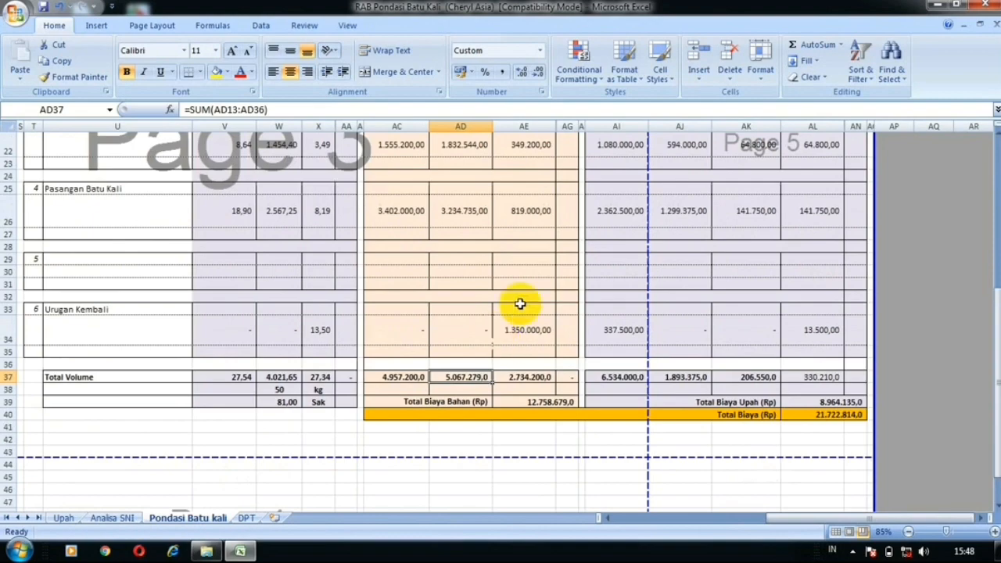
scroll(518, 290, "up", 7)
scroll(481, 284, "down", 8)
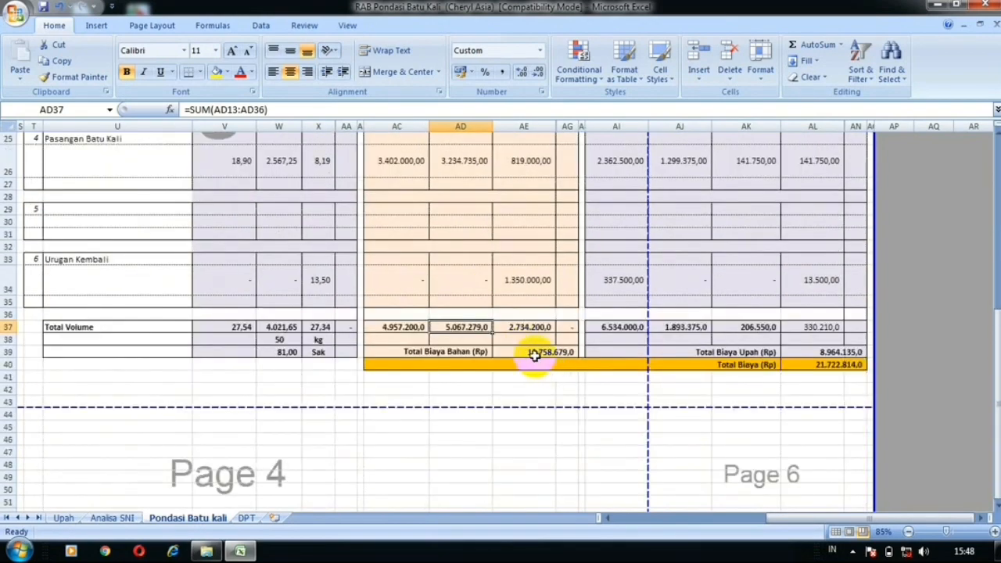
left_click(534, 353)
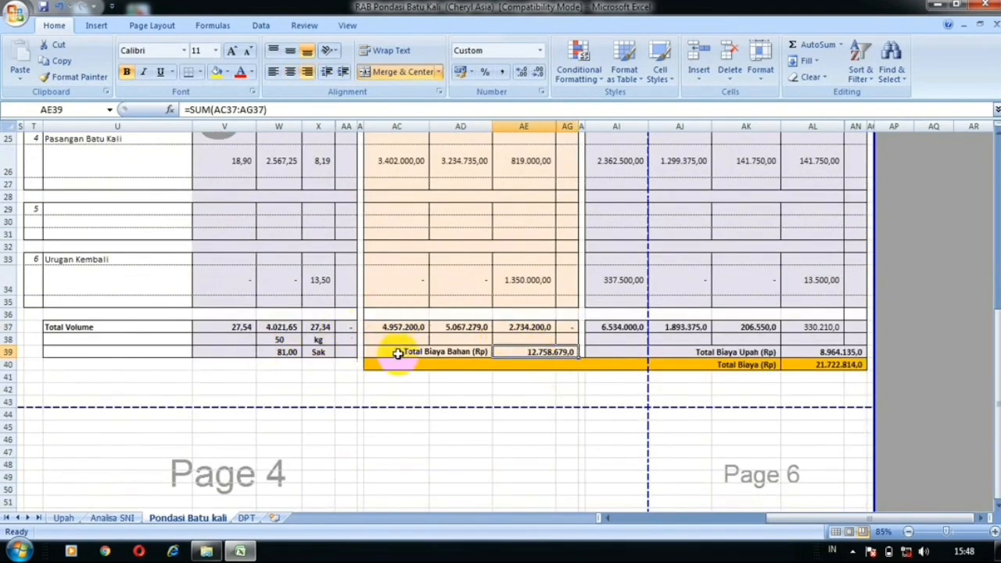
scroll(608, 313, "up", 8)
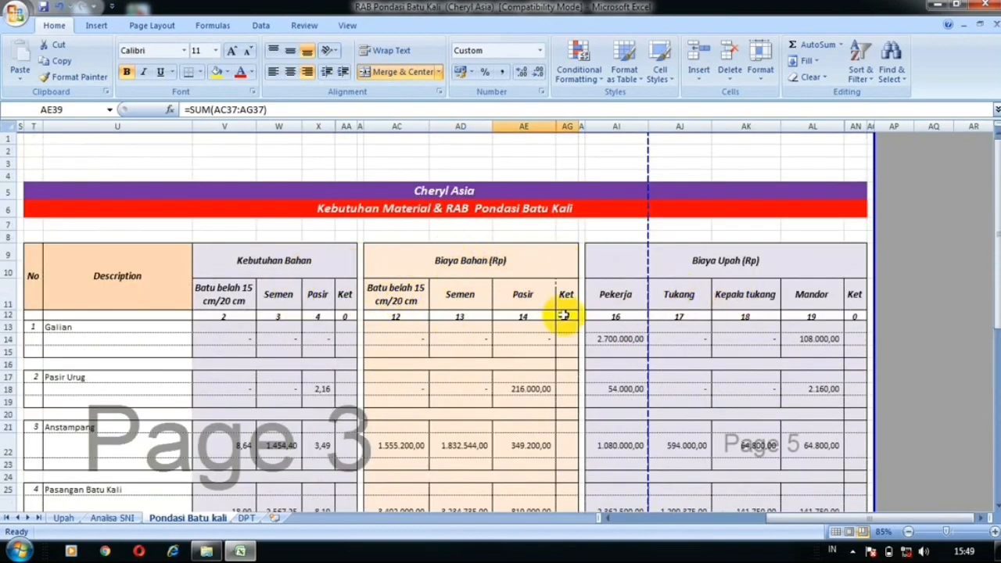
- Review the Biaya Upah (Rp) section and the Galian wage lookup formulas for Pekerja, Tukang, Kepala tukang and Mandor in row 14
left_click(708, 260)
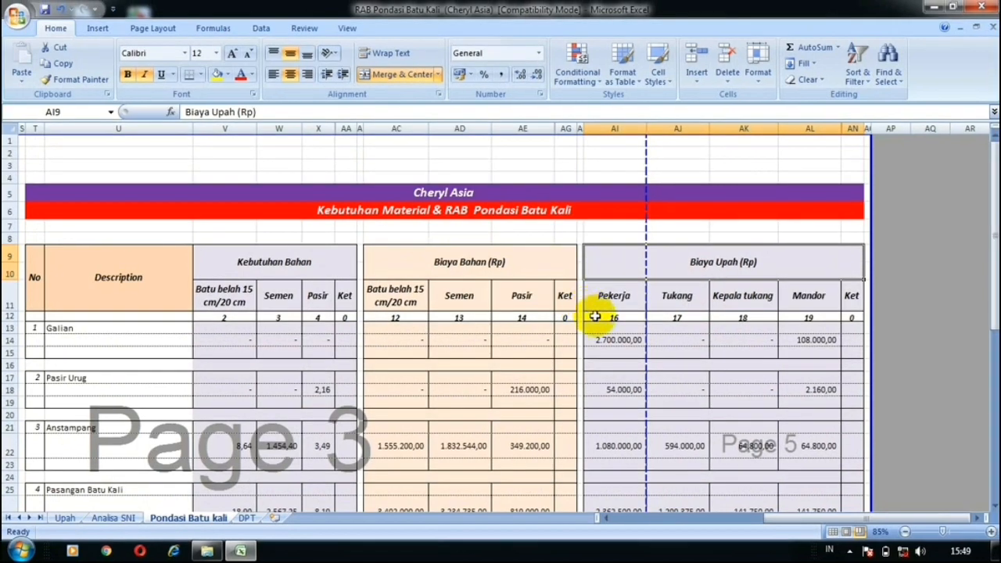
scroll(597, 314, "down", 2)
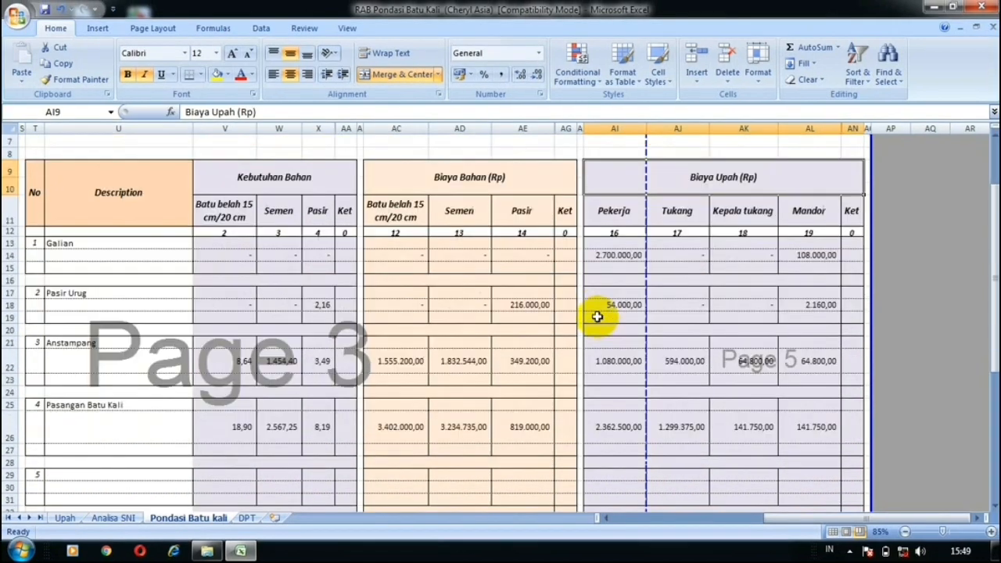
scroll(597, 317, "up", 2)
scroll(597, 316, "down", 1)
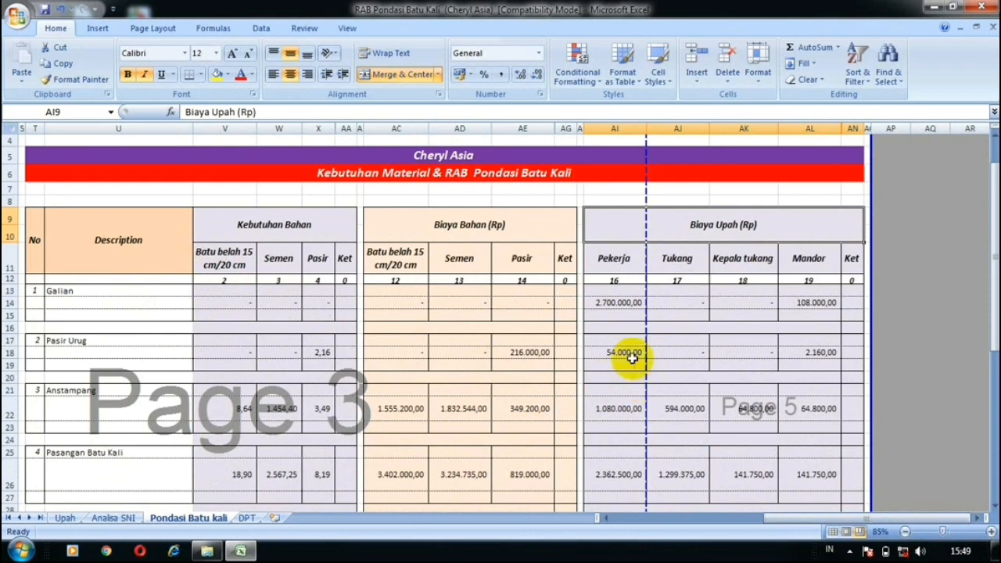
left_click(591, 301)
left_click(815, 302)
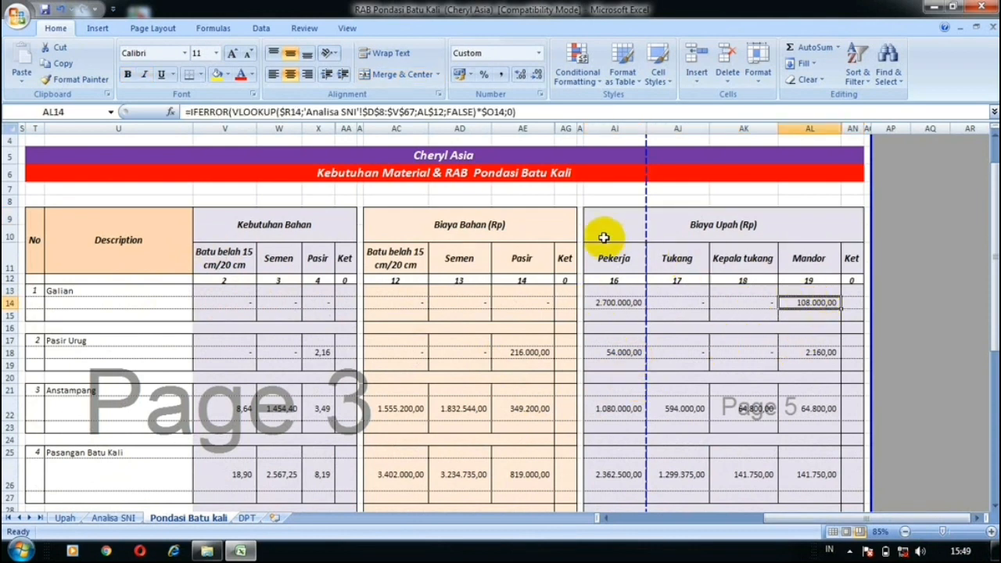
left_click(614, 303)
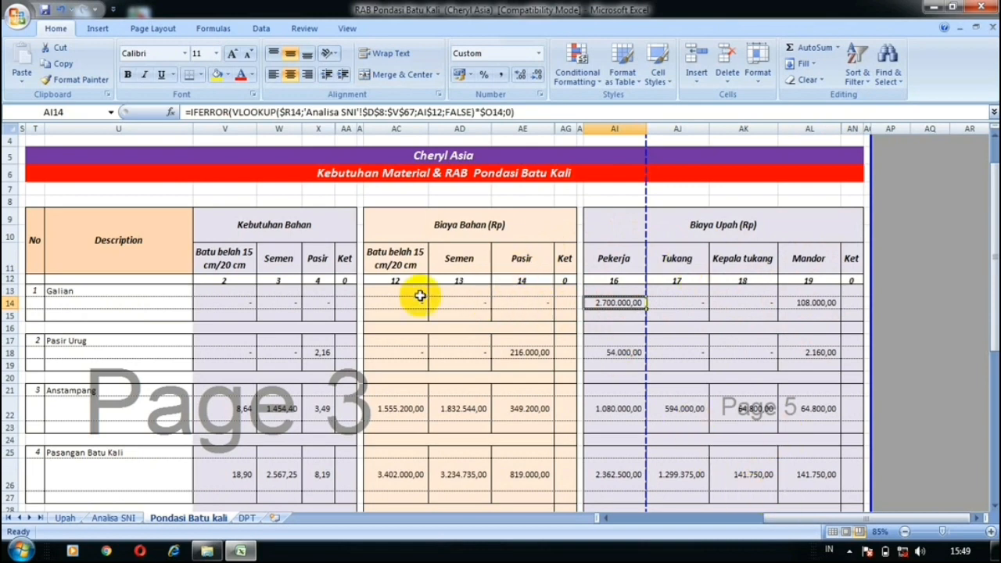
key("Right")
key("Right")
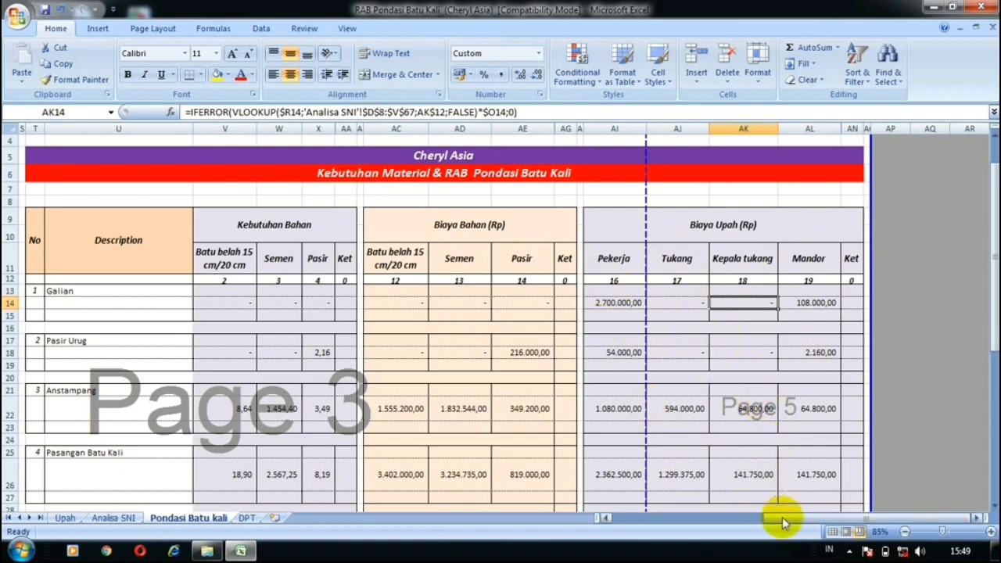
- Set the Panjang Pondasi in the Volume Pondasi Batu Kali table to 1 m
left_click_drag(777, 521, 618, 518)
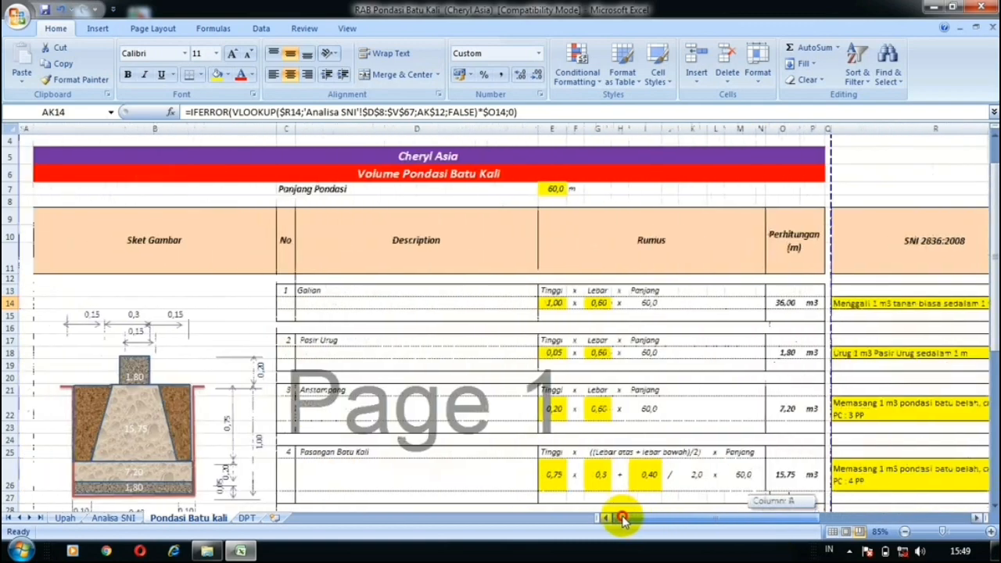
left_click(551, 189)
type("1")
left_click(677, 377)
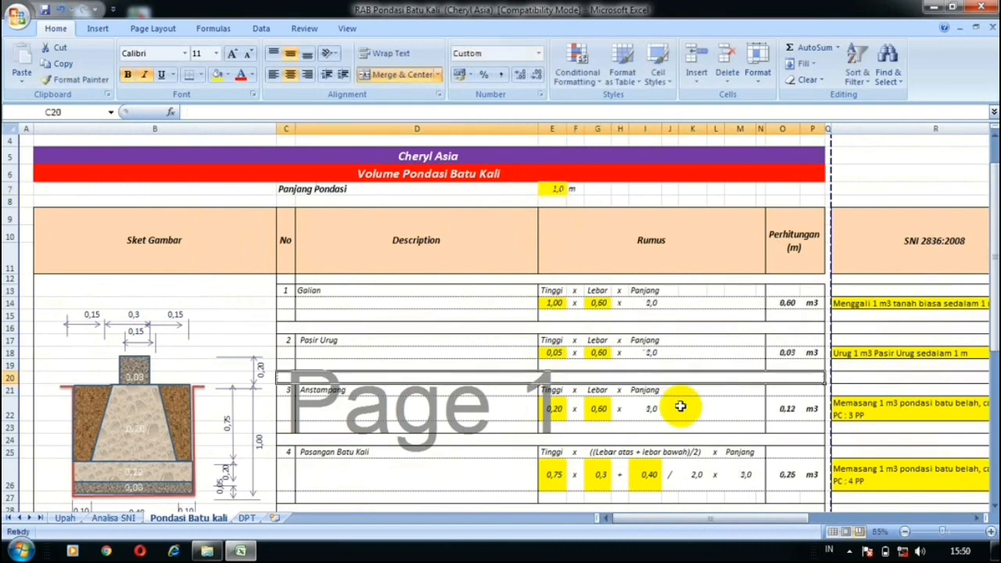
- Inspect the Pekerja wage formulas in column AI for Galian, Pasir Urug, Anstampang, Pasangan Batu Kali and Urugan Kembali
left_click_drag(670, 519, 894, 524)
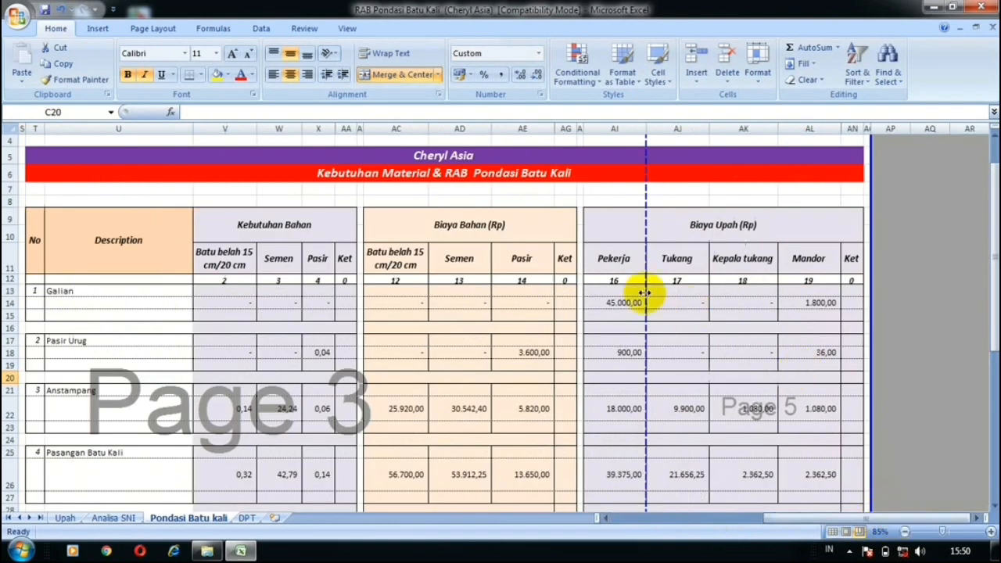
left_click(611, 304)
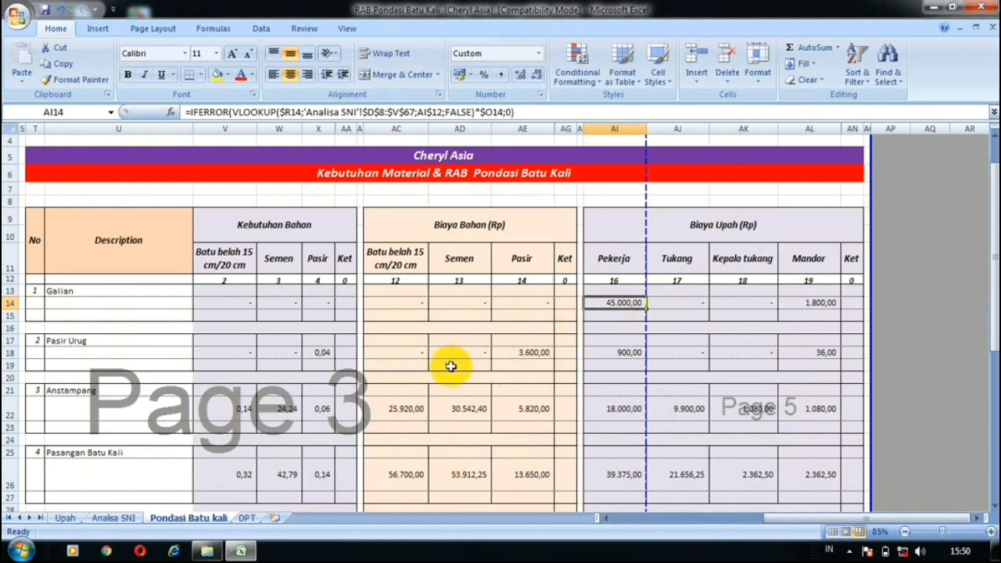
left_click(626, 354)
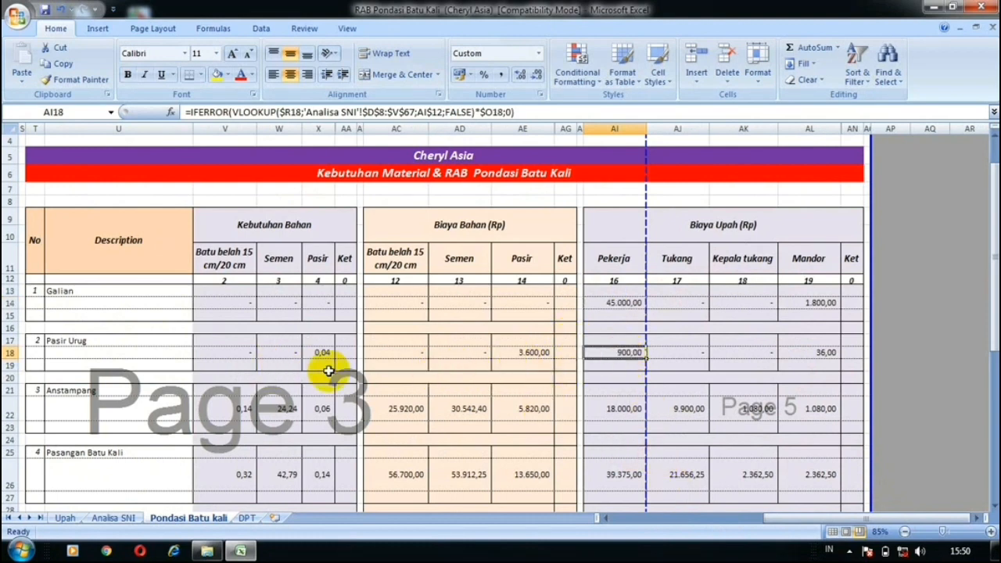
left_click(71, 342)
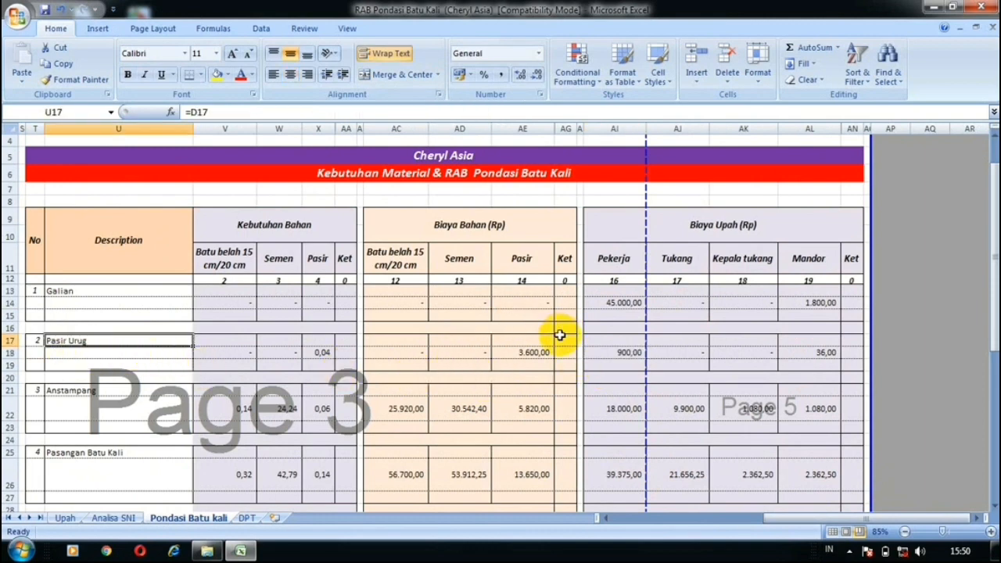
scroll(127, 395, "down", 1)
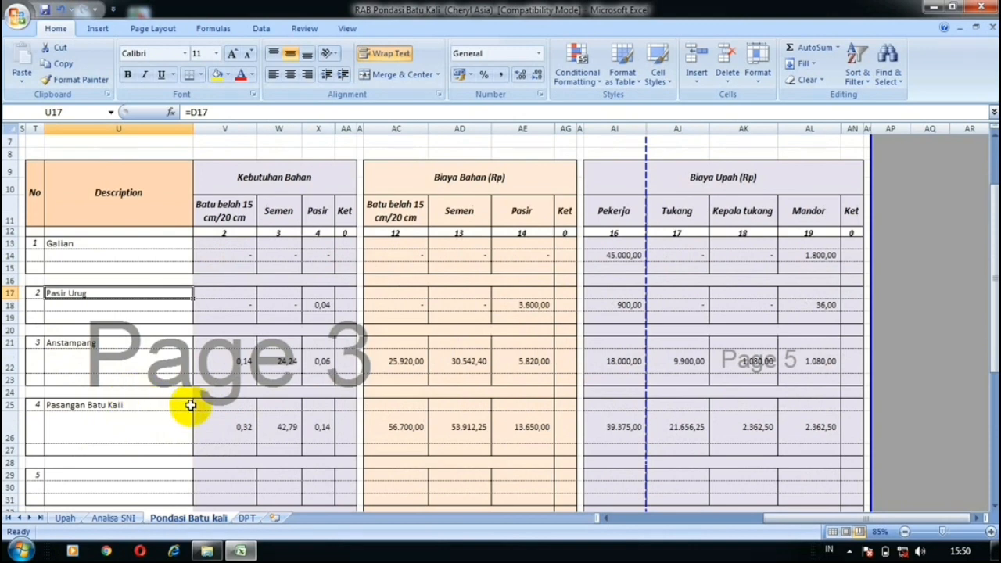
left_click(612, 361)
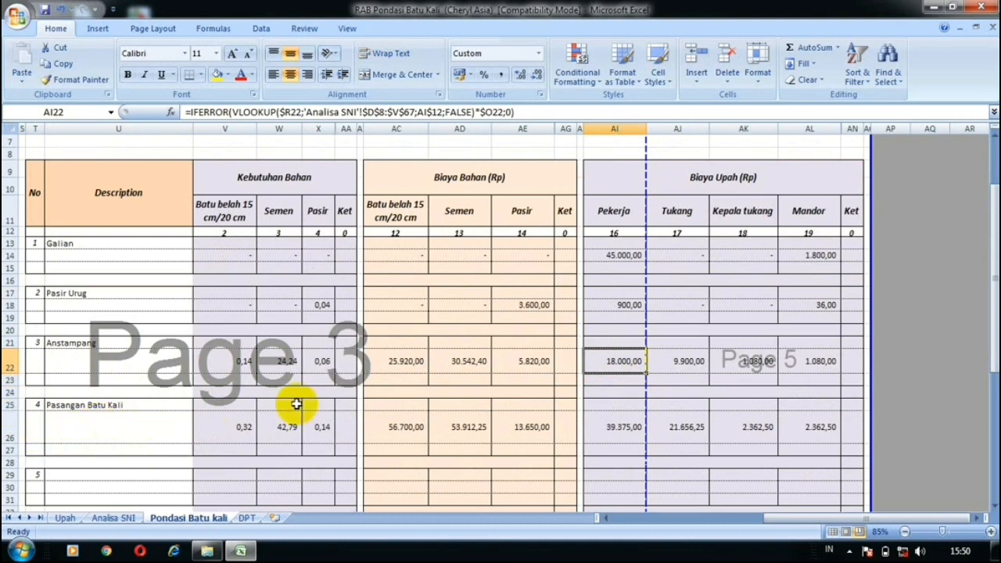
left_click(619, 430)
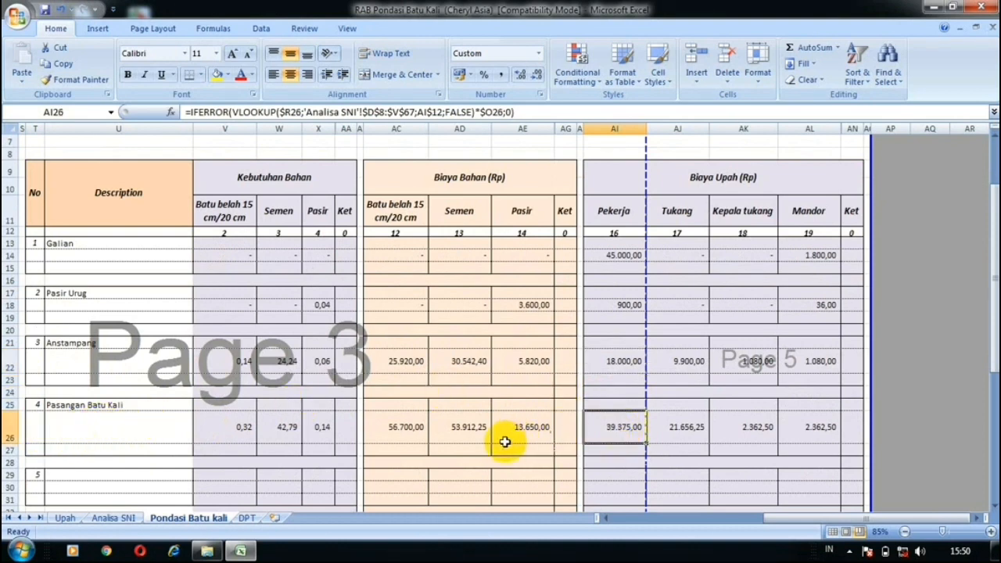
scroll(83, 420, "down", 2)
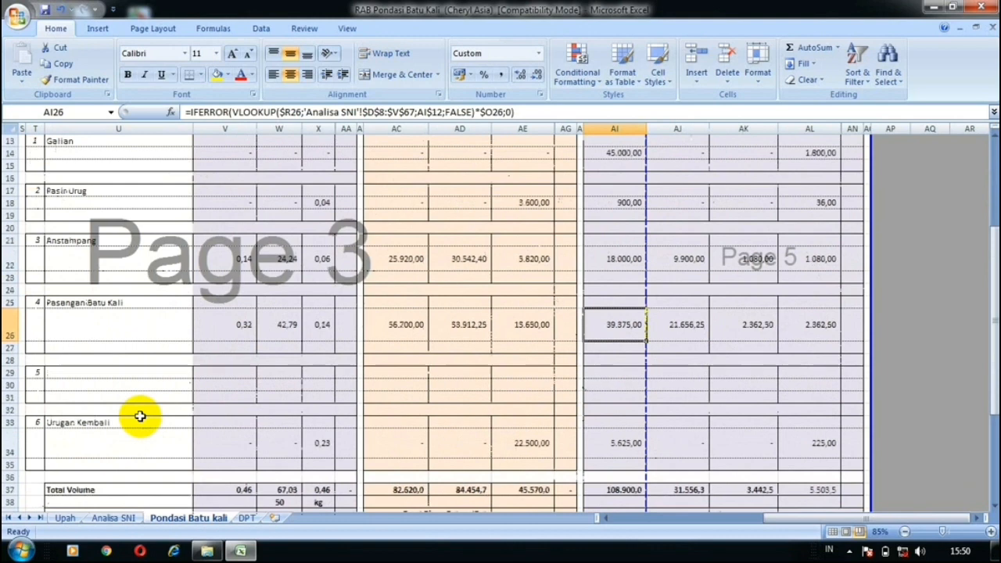
left_click(619, 445)
- Examine the Pekerja wage total formula in AI37 against the work items it sums
scroll(249, 433, "down", 2)
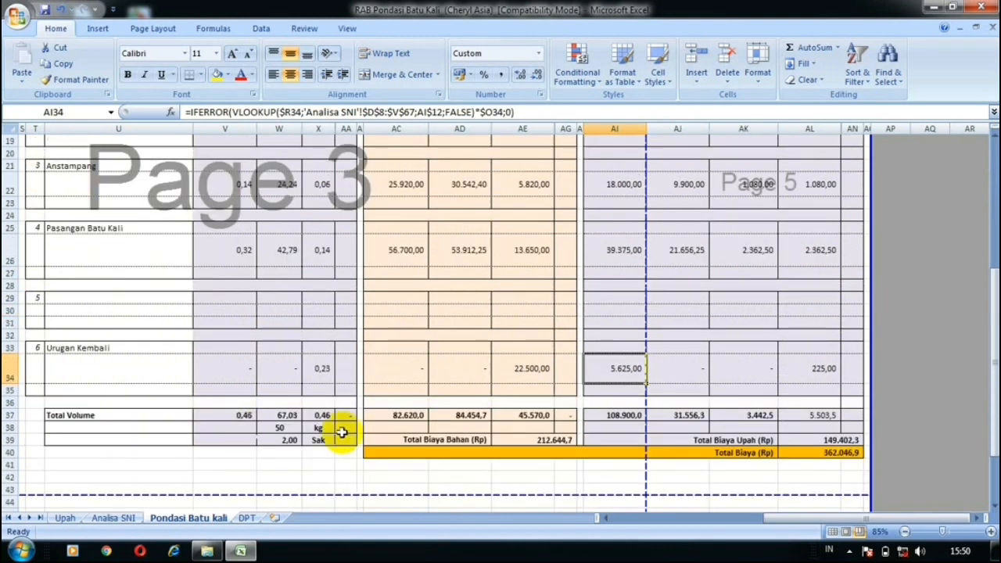
left_click(617, 415)
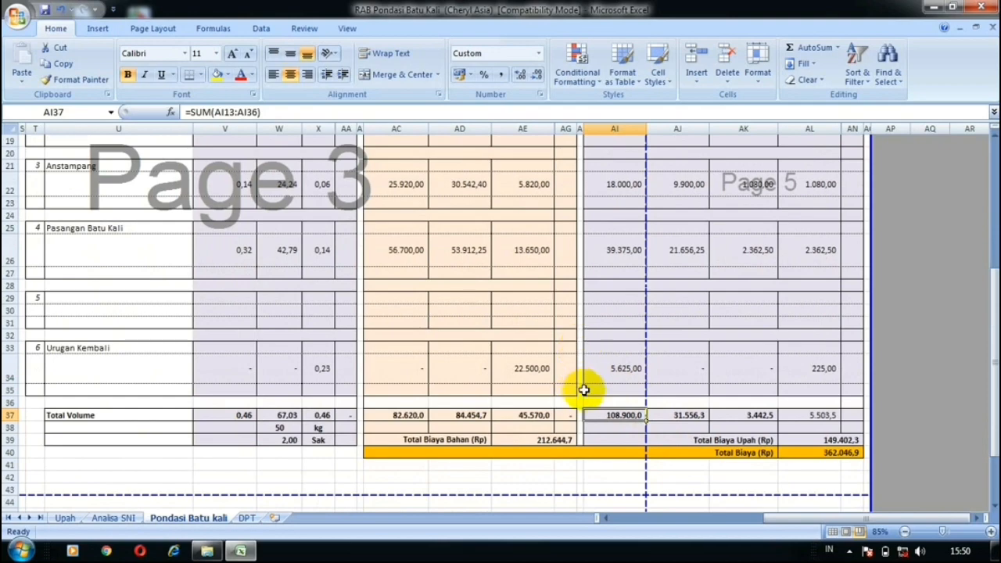
scroll(575, 394, "up", 6)
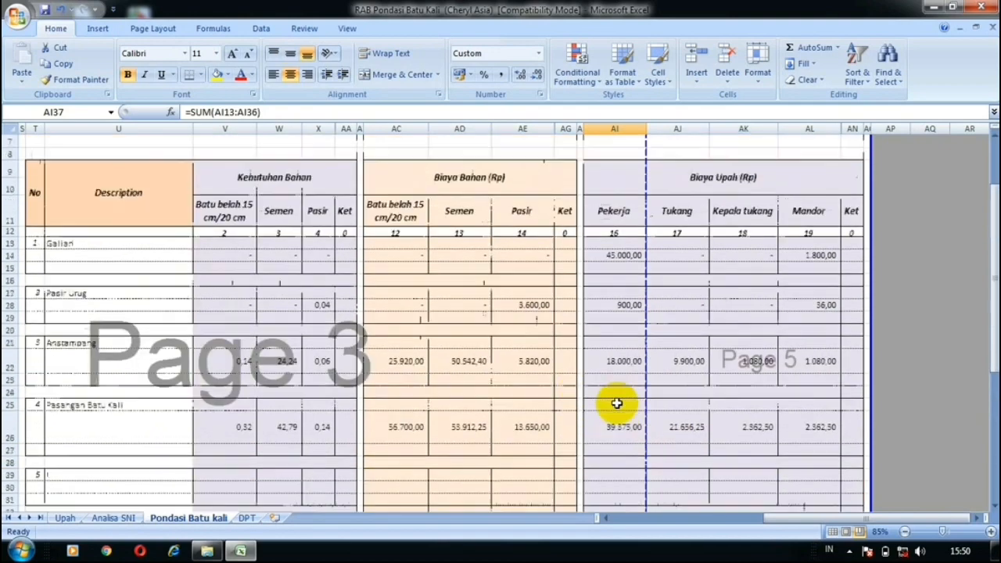
scroll(652, 323, "down", 6)
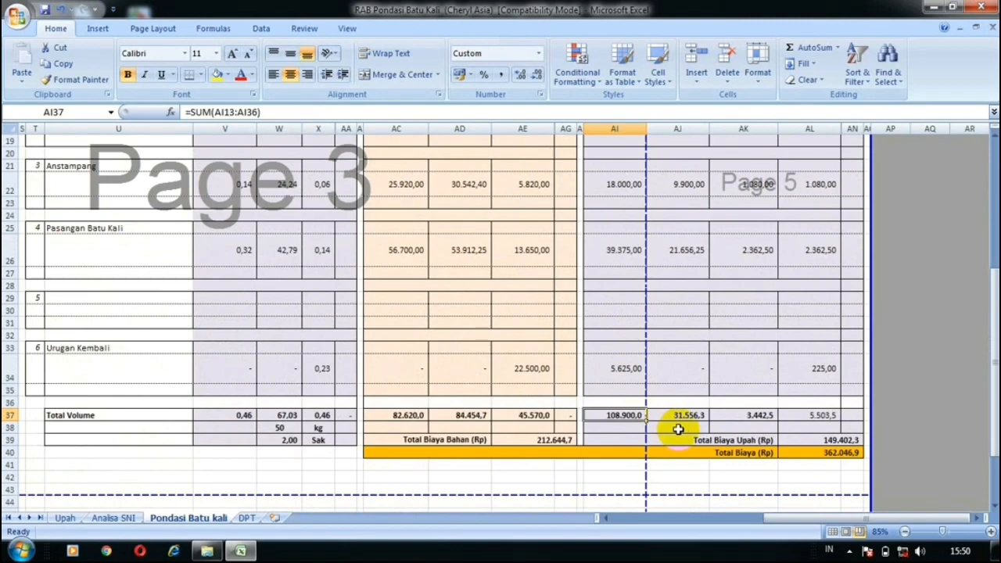
- Examine the Kepala tukang and Mandor wage totals in AK37 and AL37 against the costs of each work item
left_click(742, 415)
scroll(743, 405, "up", 4)
scroll(727, 410, "down", 1)
scroll(727, 411, "down", 3)
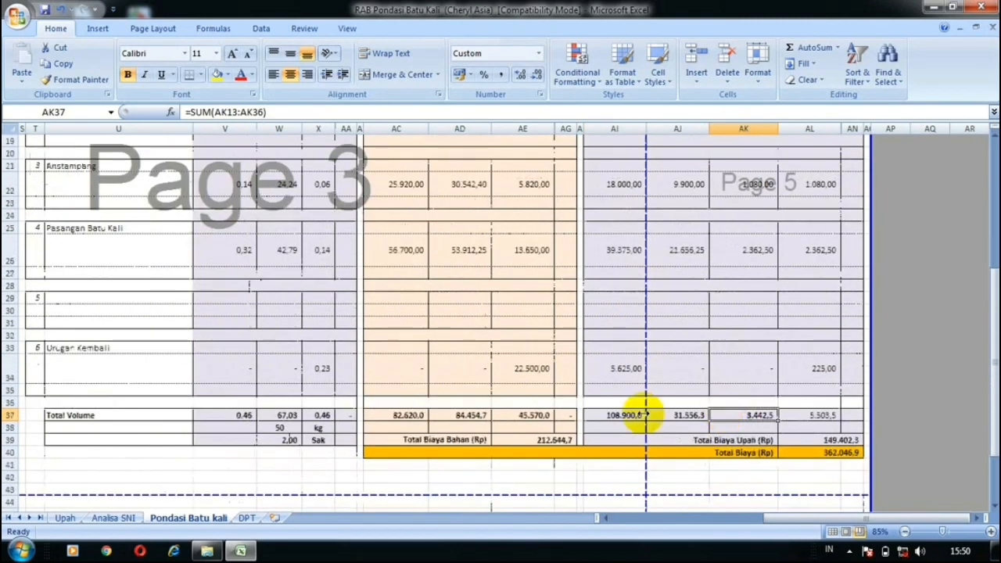
scroll(860, 431, "up", 6)
scroll(837, 390, "down", 5)
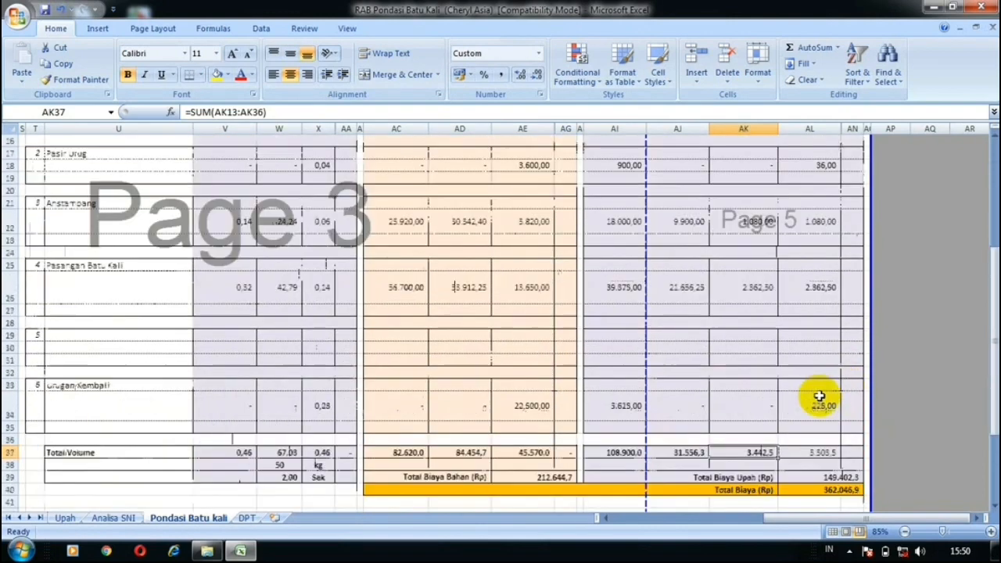
left_click(813, 451)
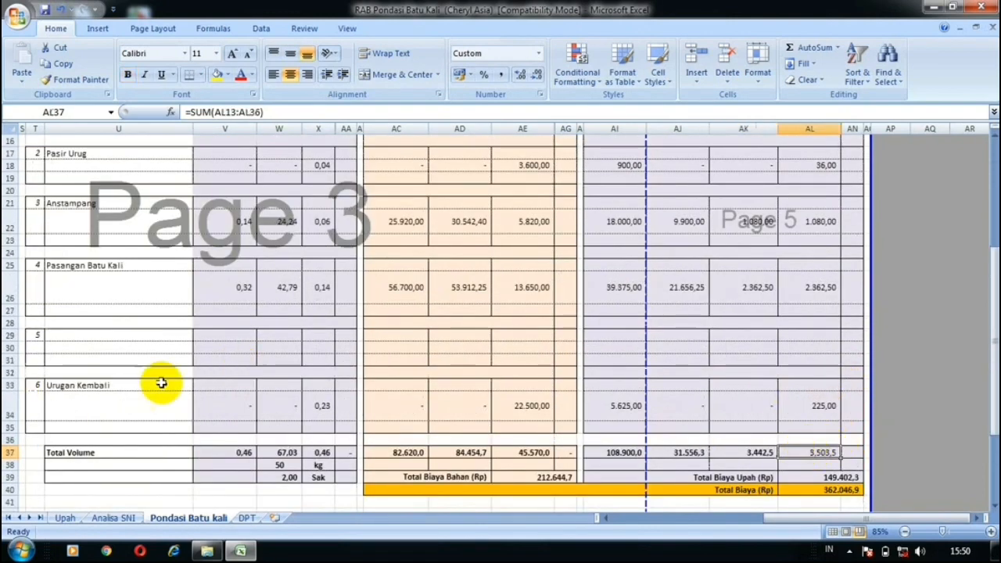
scroll(565, 320, "up", 5)
scroll(611, 293, "down", 3)
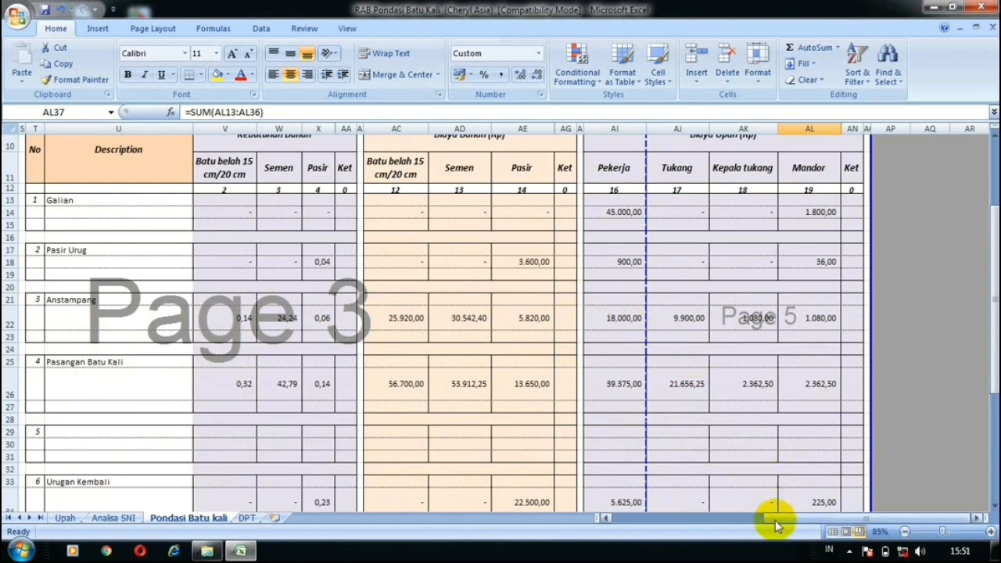
- Inspect the Tukang wage formula for Pasangan Batu Kali in AJ26 and recheck the Pekerja total in AI37
left_click(693, 384)
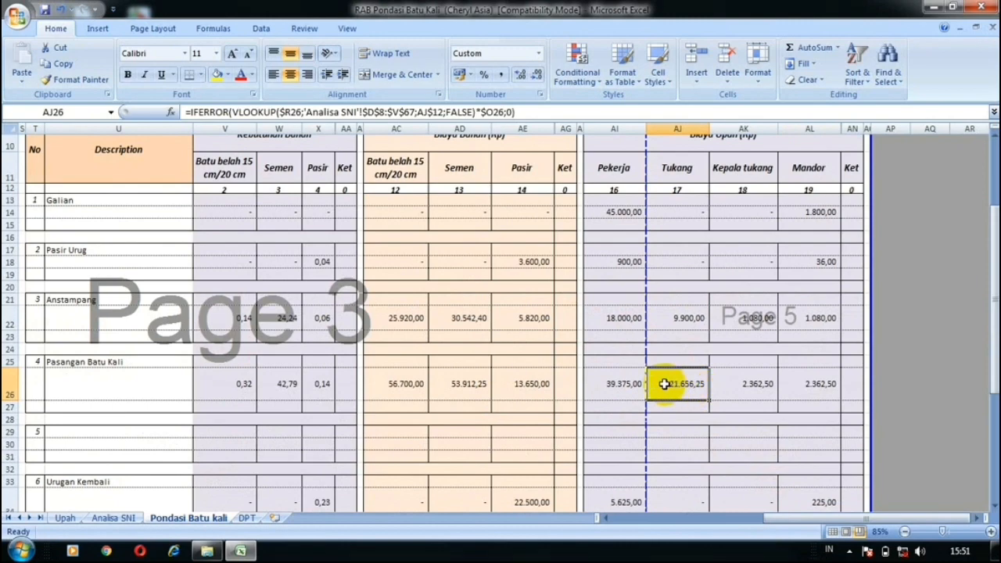
left_click_drag(797, 519, 882, 519)
scroll(789, 427, "down", 6)
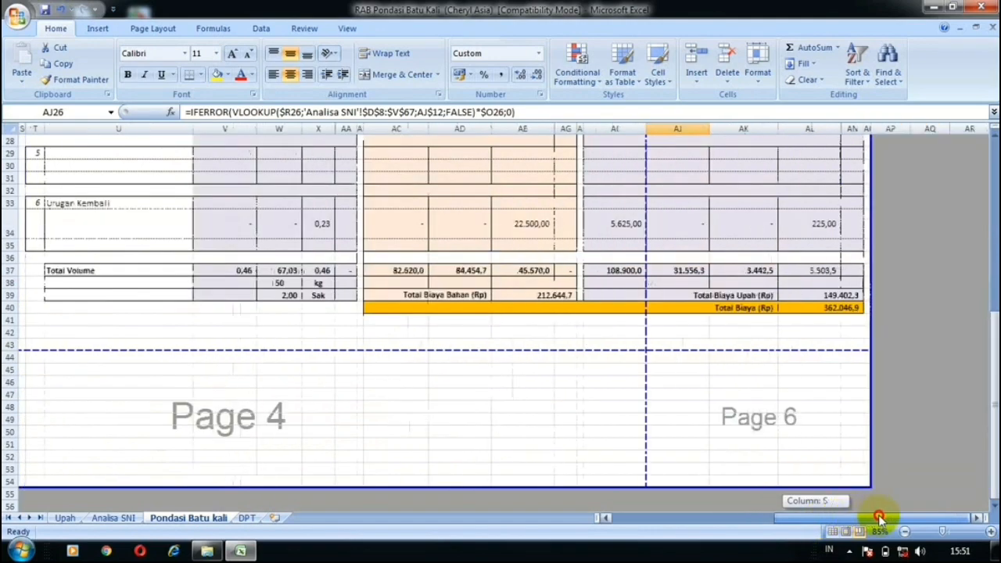
left_click(621, 270)
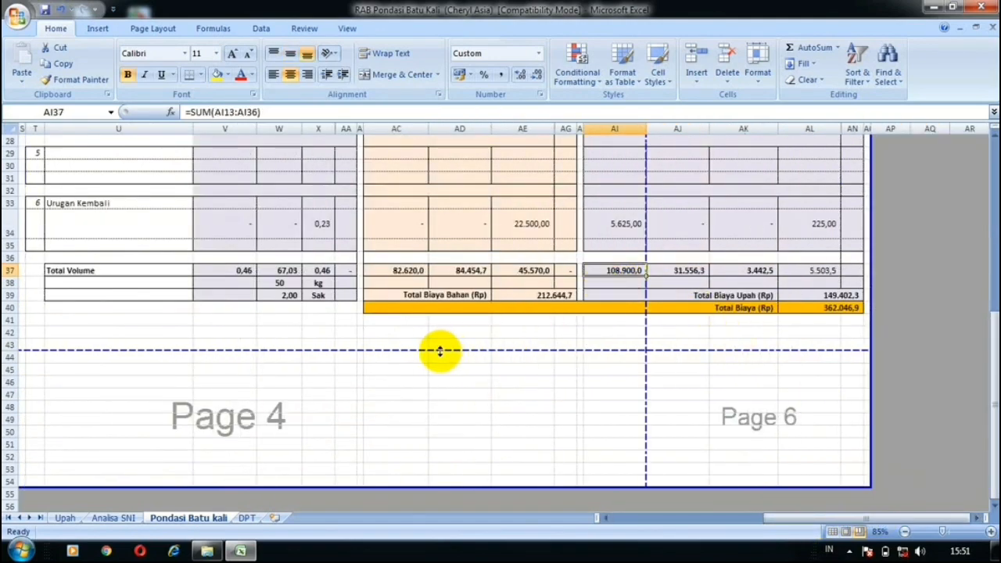
scroll(449, 331, "up", 3)
scroll(529, 364, "up", 6)
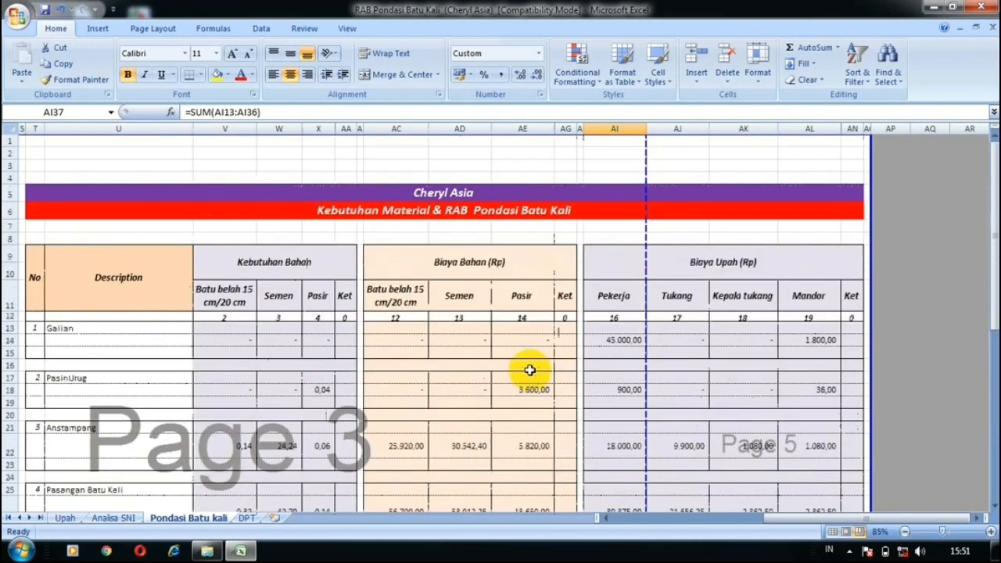
- Check the overall Total Biaya (Rp) in row 40 below the material and wage totals
scroll(663, 331, "down", 8)
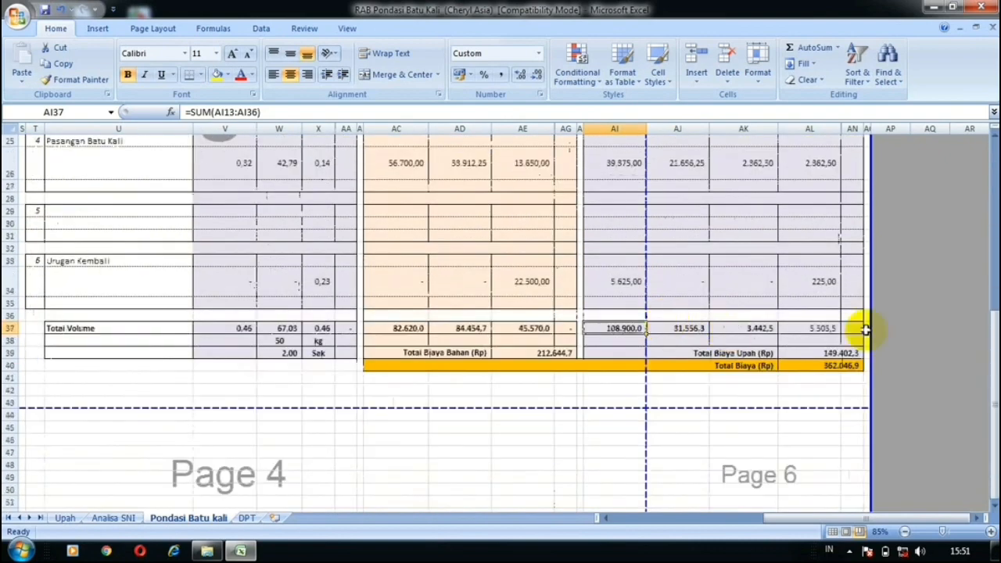
left_click(827, 366)
left_click(772, 389)
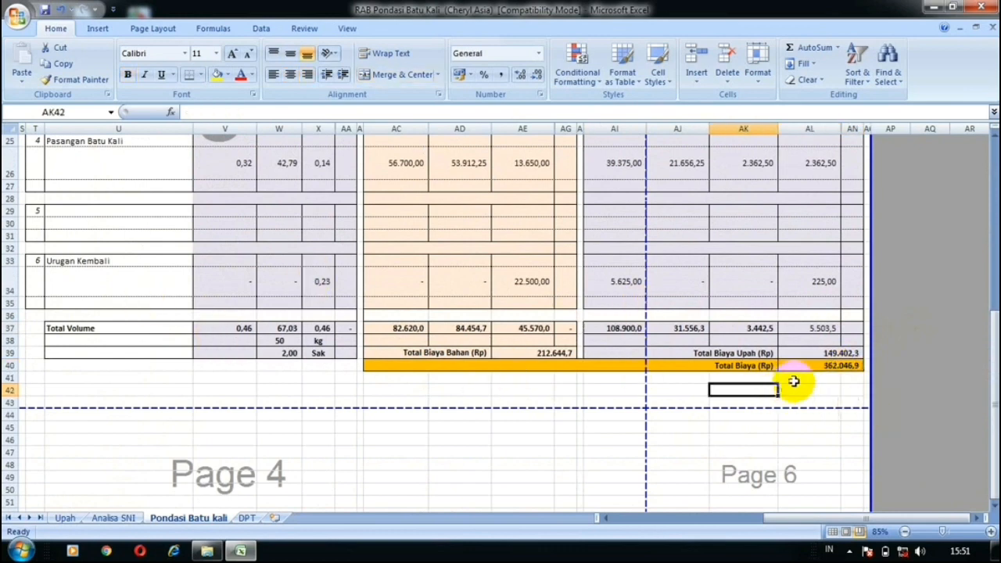
- Inspect the Total Biaya (Rp) formula in AL40 and review the material and wage cost table above it
left_click(807, 363)
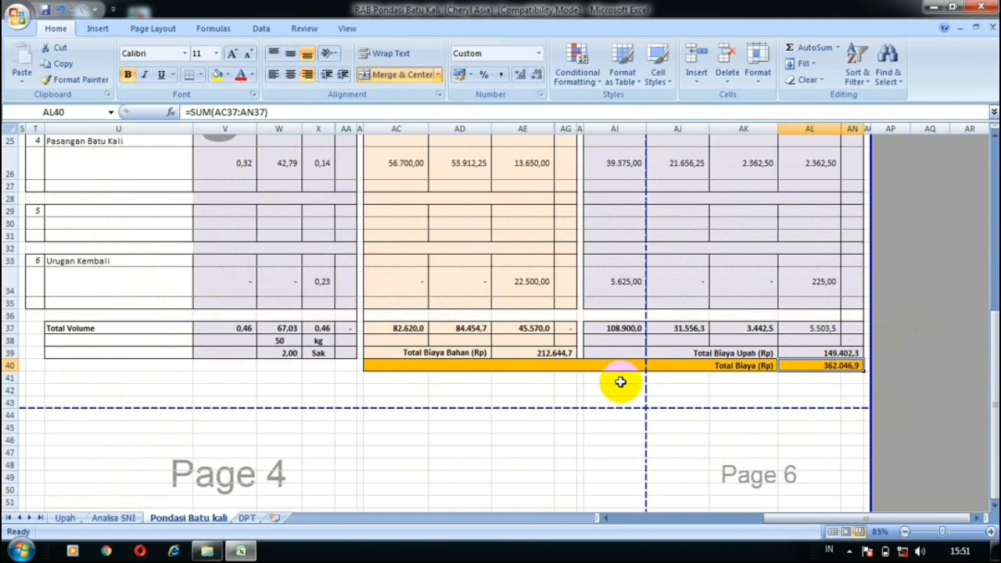
left_click(666, 380)
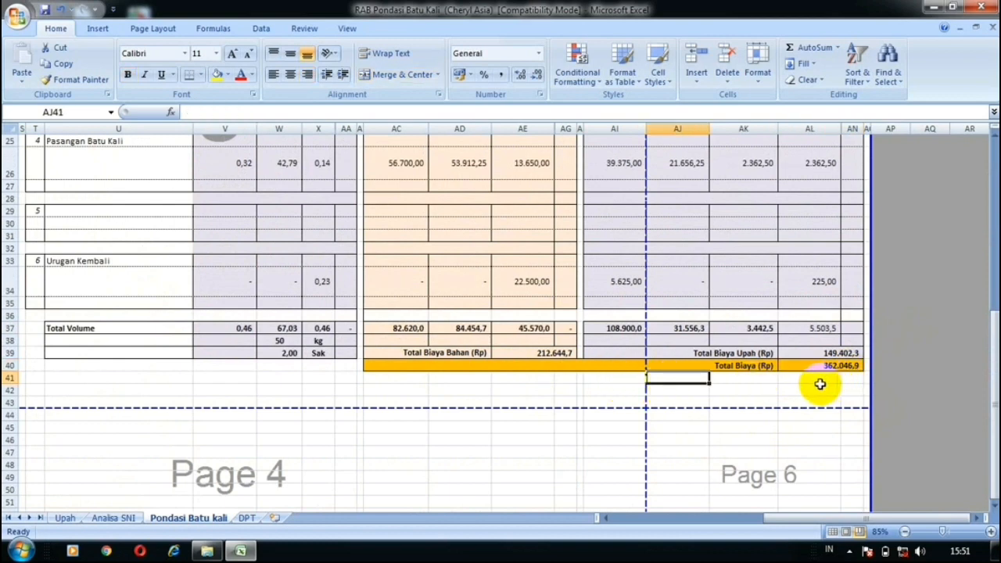
scroll(800, 384, "up", 8)
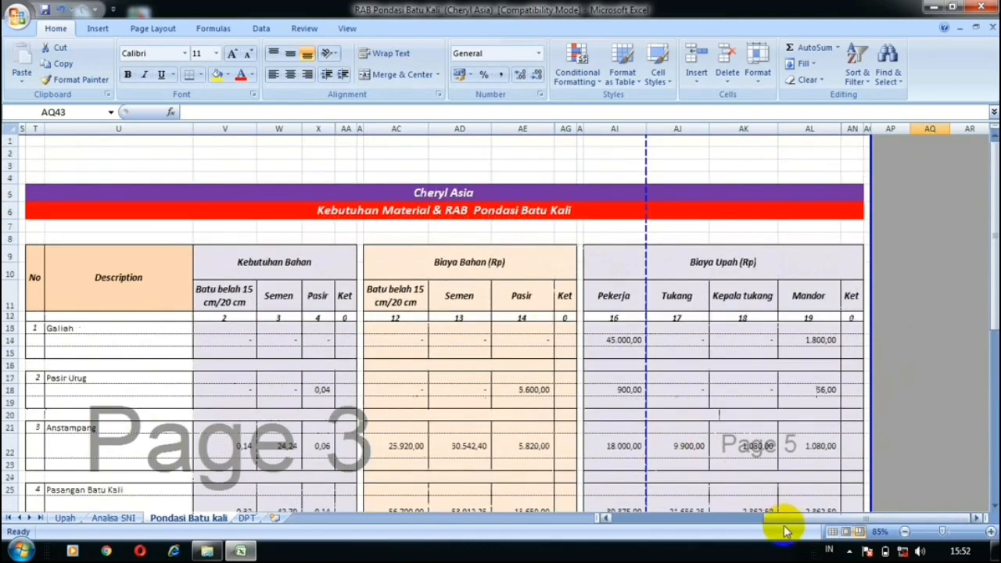
left_click_drag(779, 518, 844, 518)
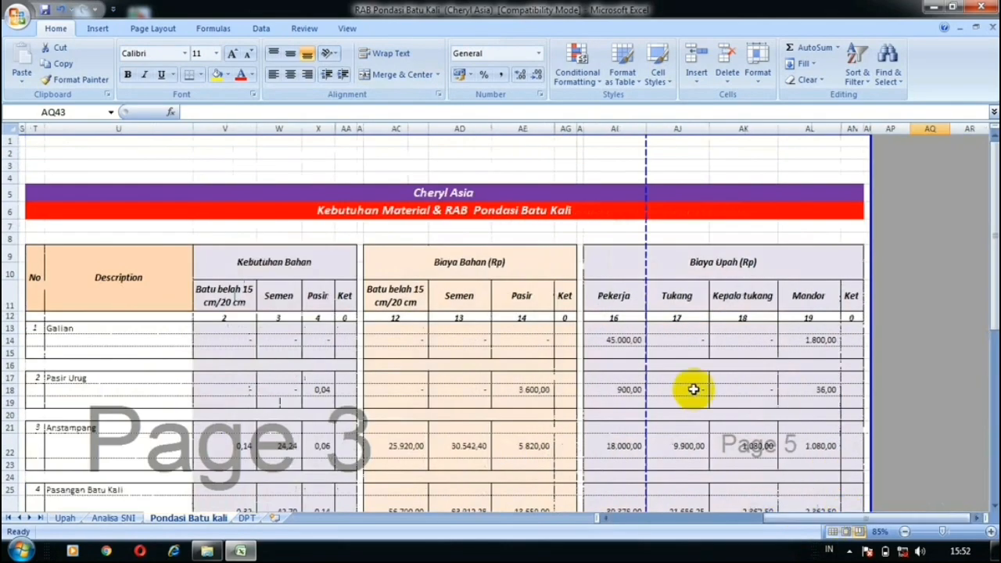
scroll(693, 386, "down", 8)
scroll(485, 412, "up", 8)
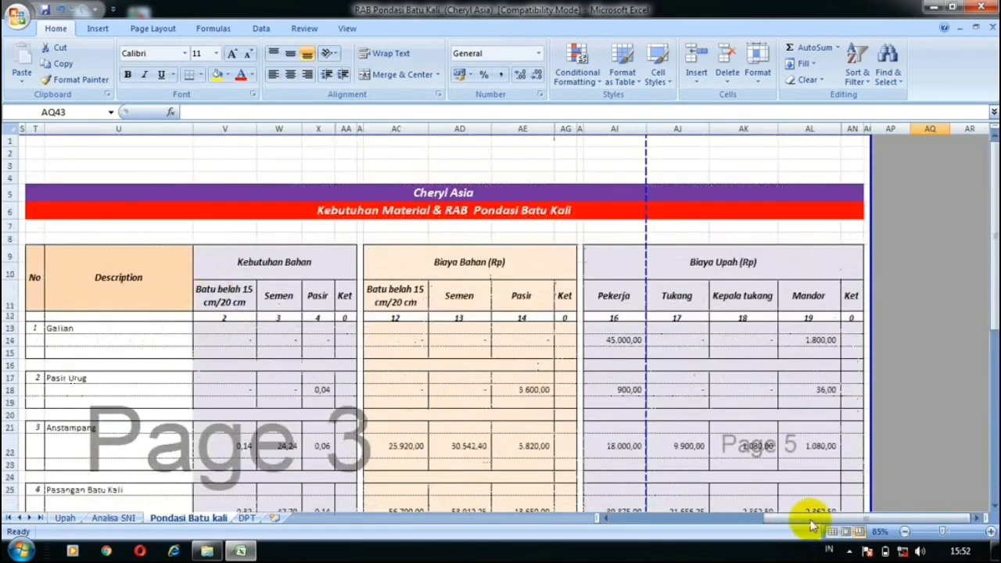
- Review the Volume Pondasi Batu Kali calculations from Galian down to Urugan Kembali
left_click_drag(808, 520, 630, 518)
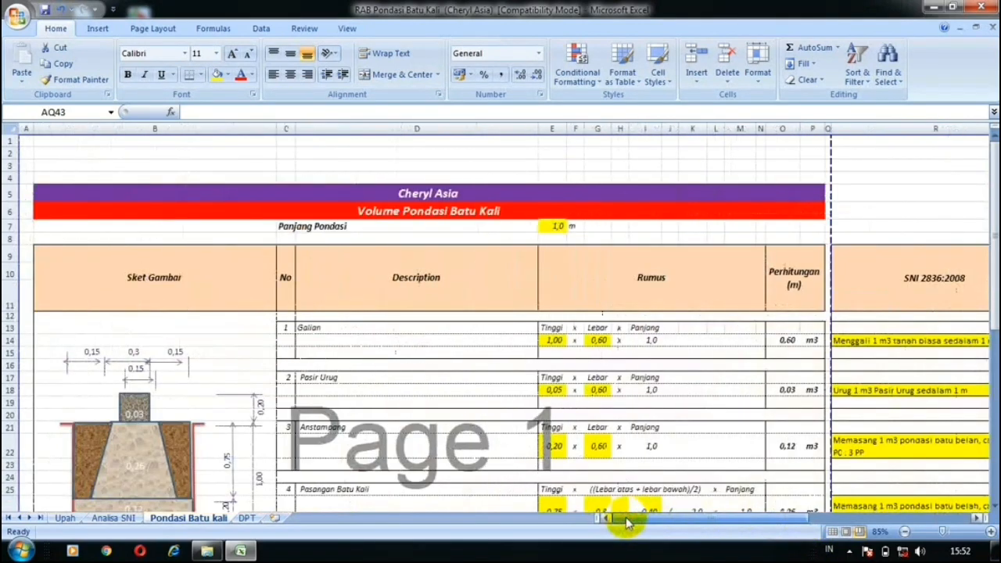
scroll(469, 416, "down", 5)
scroll(479, 423, "up", 6)
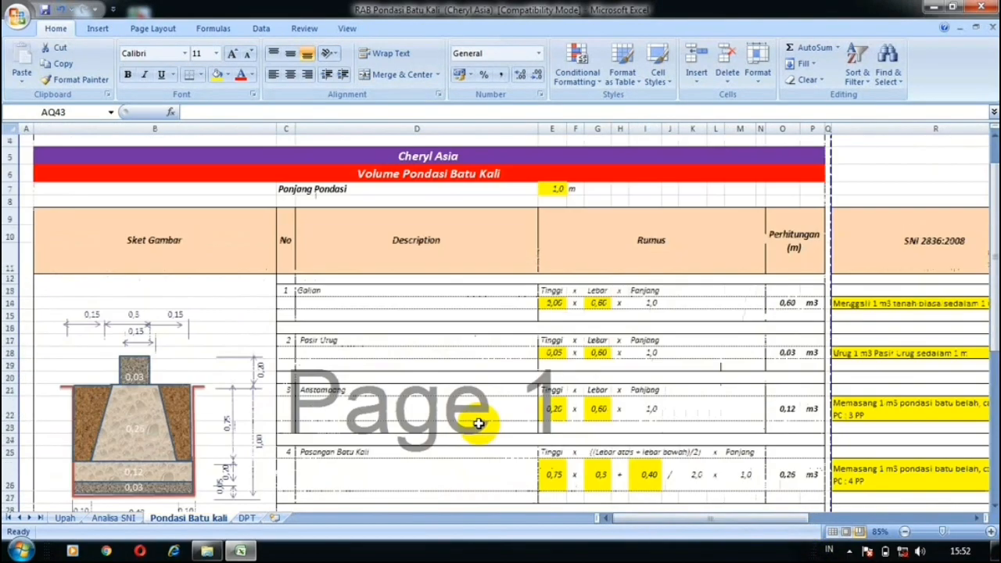
scroll(682, 387, "down", 4)
scroll(685, 401, "down", 4)
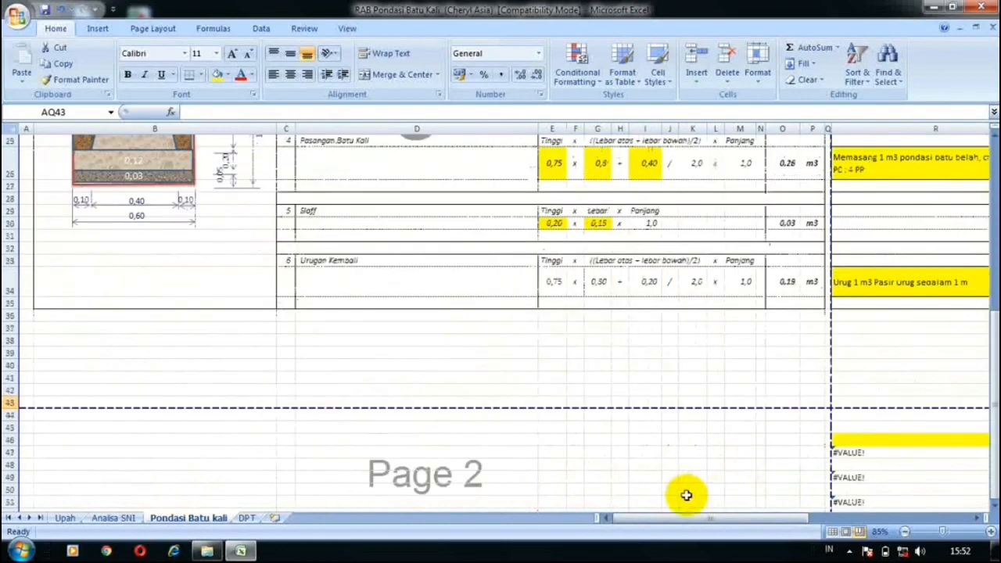
left_click_drag(666, 518, 858, 523)
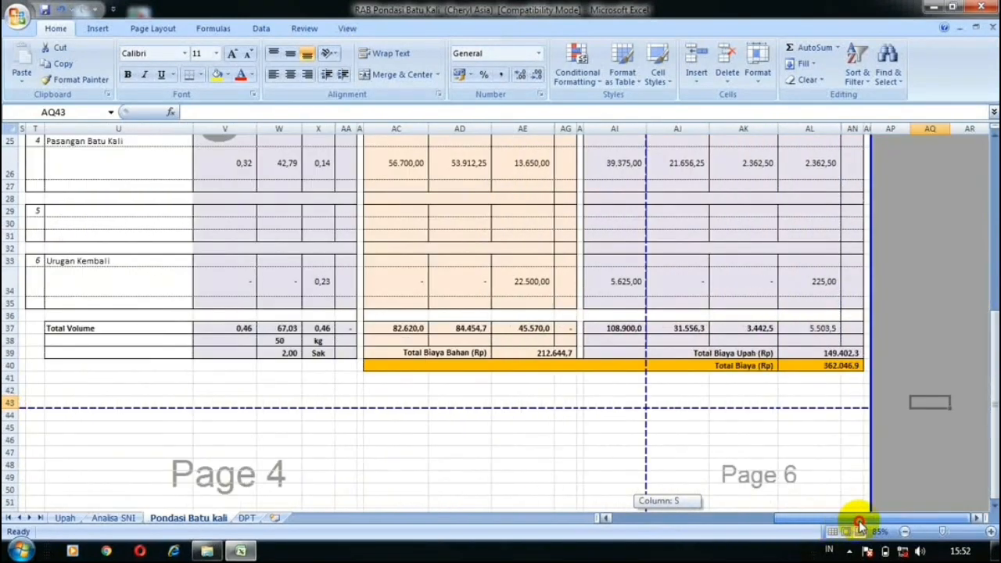
- Recheck the overall cost sum in AL40 against the work items and the material and wage totals in row 37
scroll(748, 391, "up", 2)
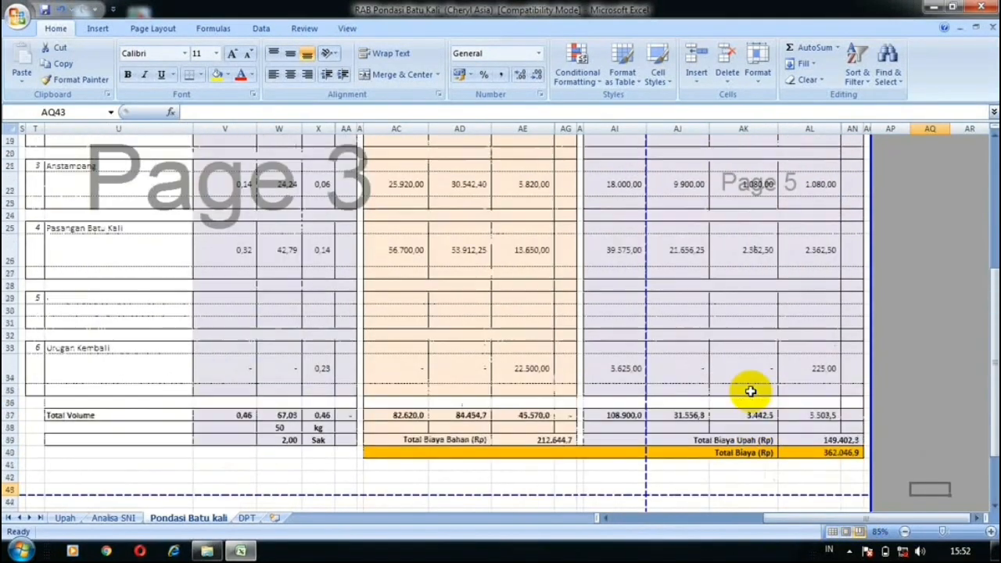
left_click(832, 451)
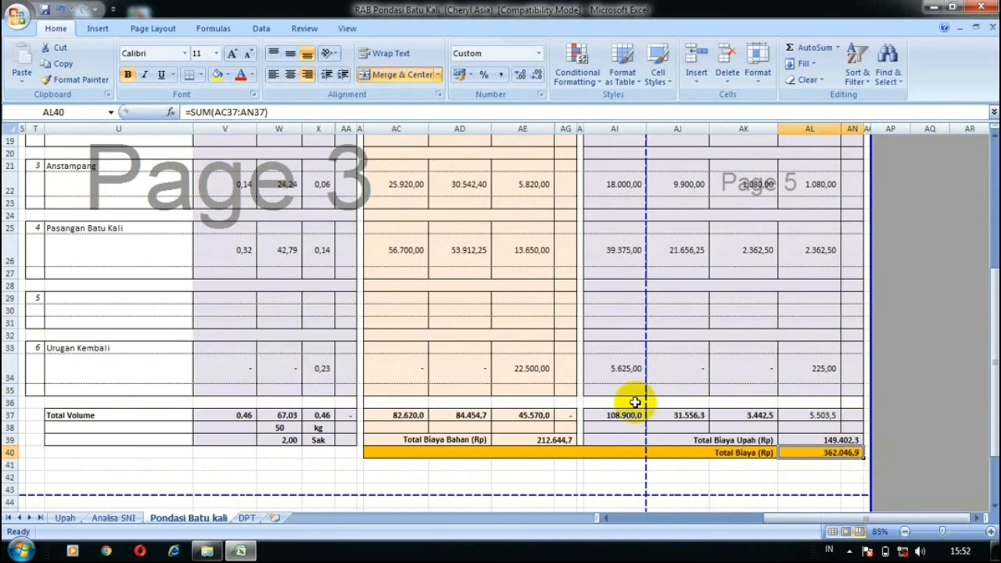
scroll(635, 403, "up", 4)
mouse_move(900, 517)
left_mouse_down()
mouse_move(798, 516)
mouse_move(899, 519)
left_mouse_up()
scroll(806, 398, "down", 8)
scroll(733, 414, "up", 4)
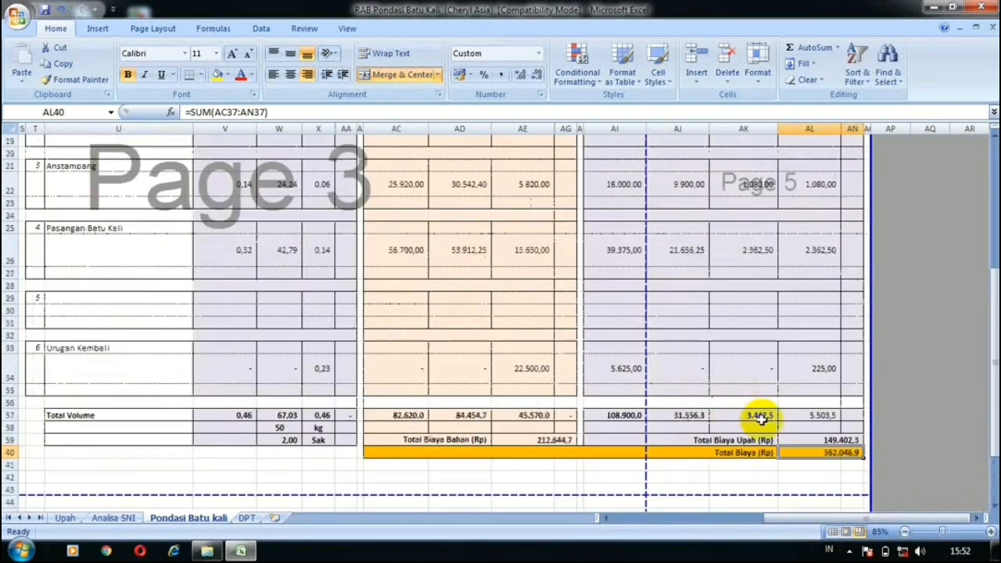
left_click(806, 389)
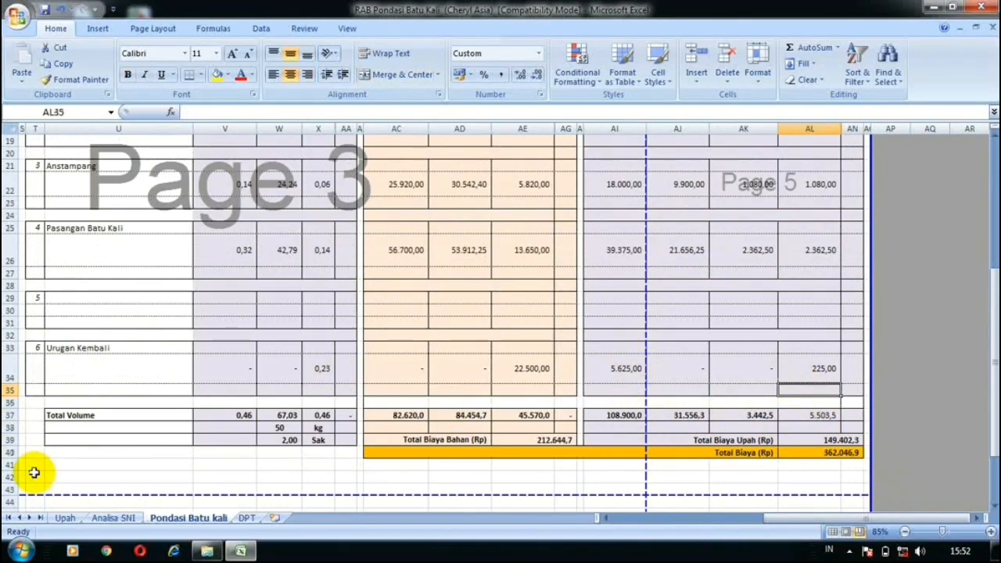
- On the Upah sheet, set the Pekerja wage to 60000 and the Tukang wage to 80000
left_click(66, 517)
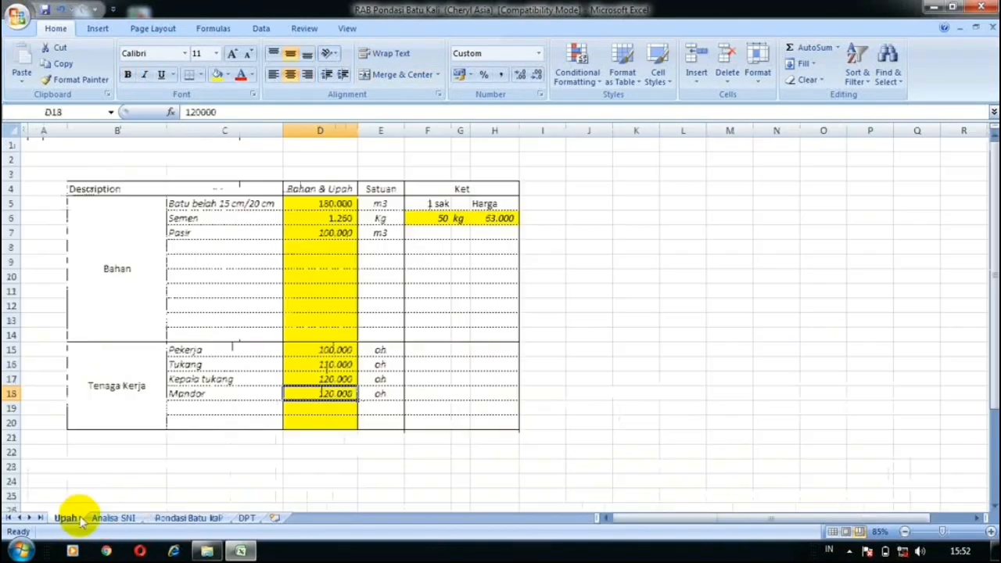
left_click(316, 244)
left_click(322, 233)
left_click(459, 233)
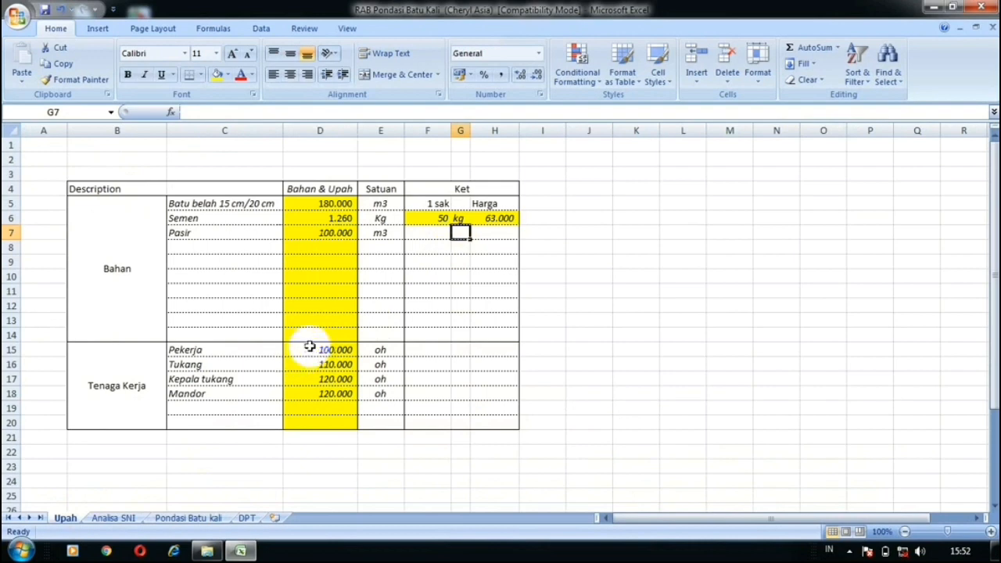
left_click(310, 348)
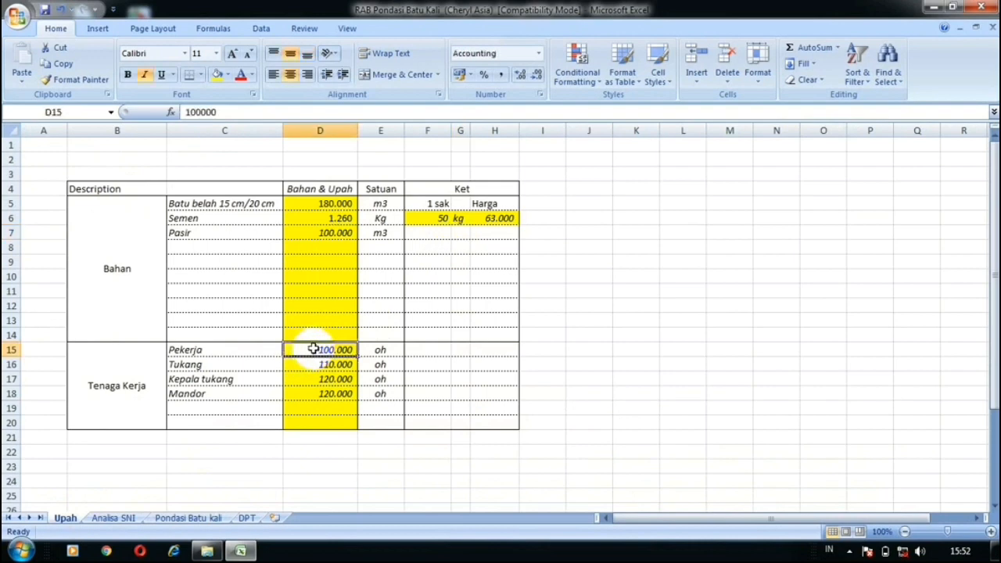
type("6")
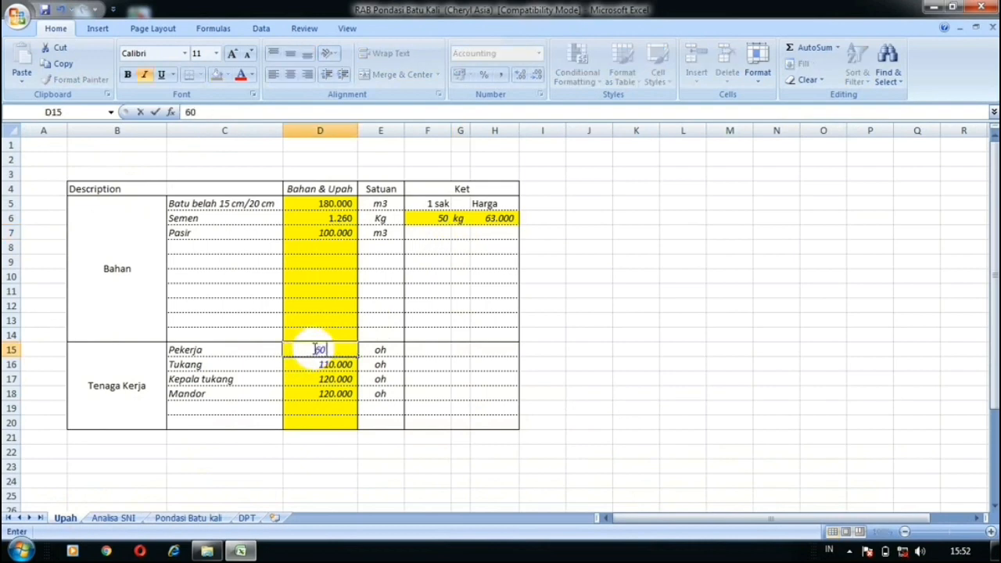
key("Return")
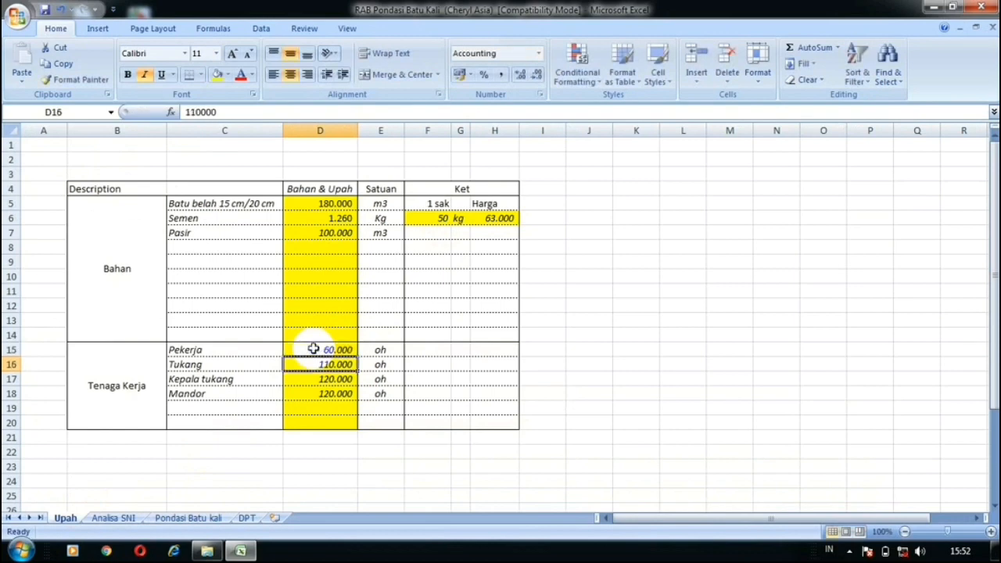
type("8")
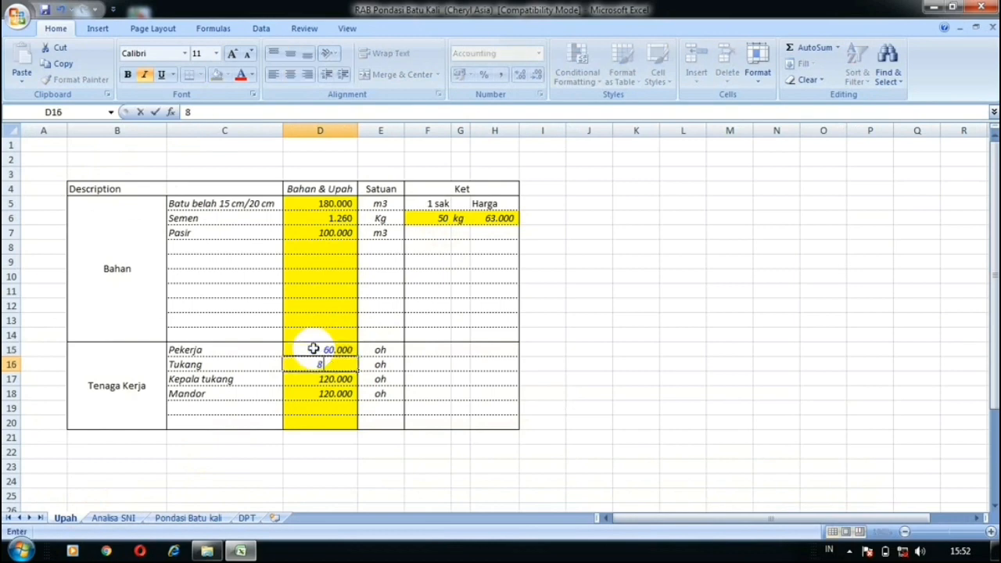
key("Return")
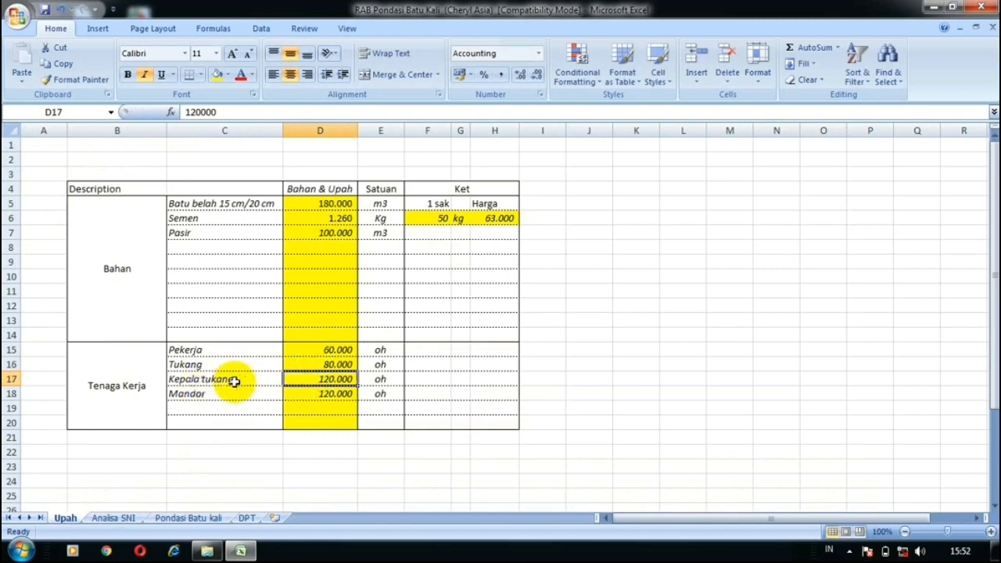
- Set the Kepala tukang wage to 90000 and the Mandor wage to 100000
type("90000")
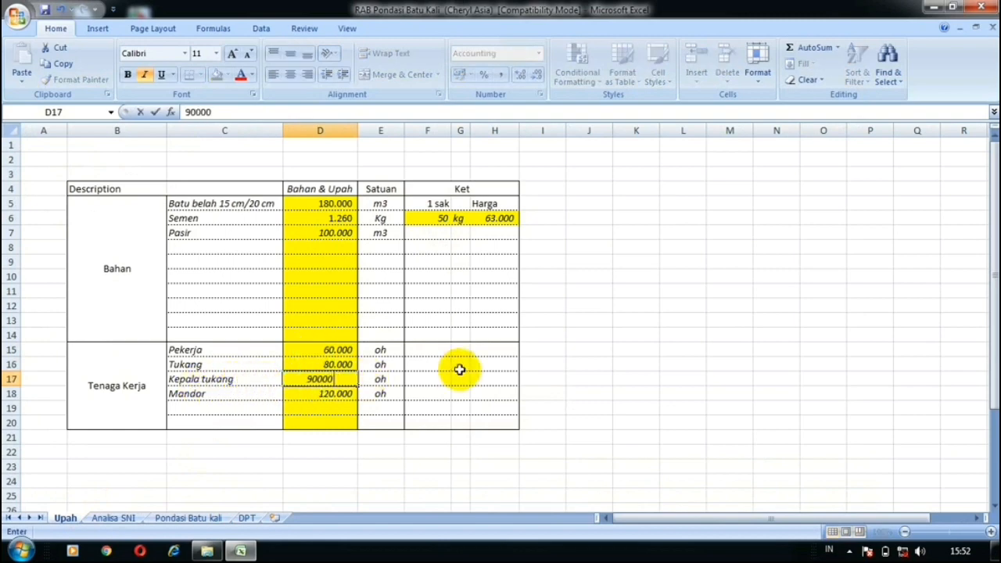
key("Return")
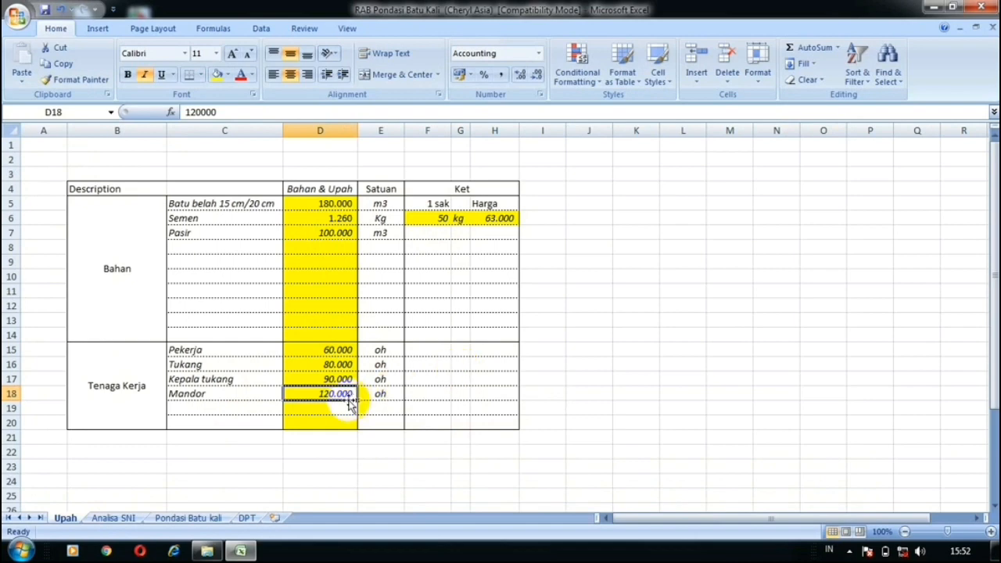
type("100000")
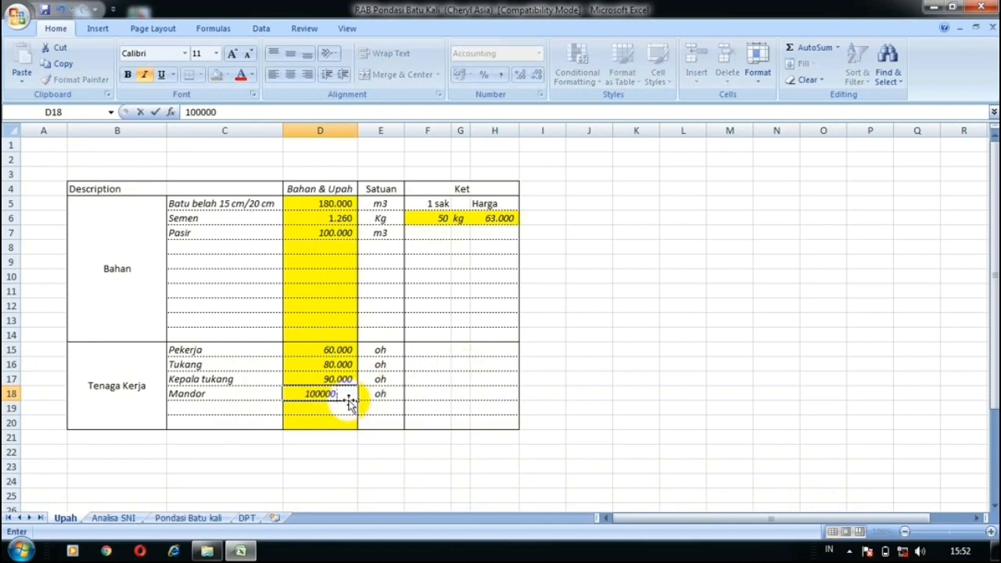
key("Return")
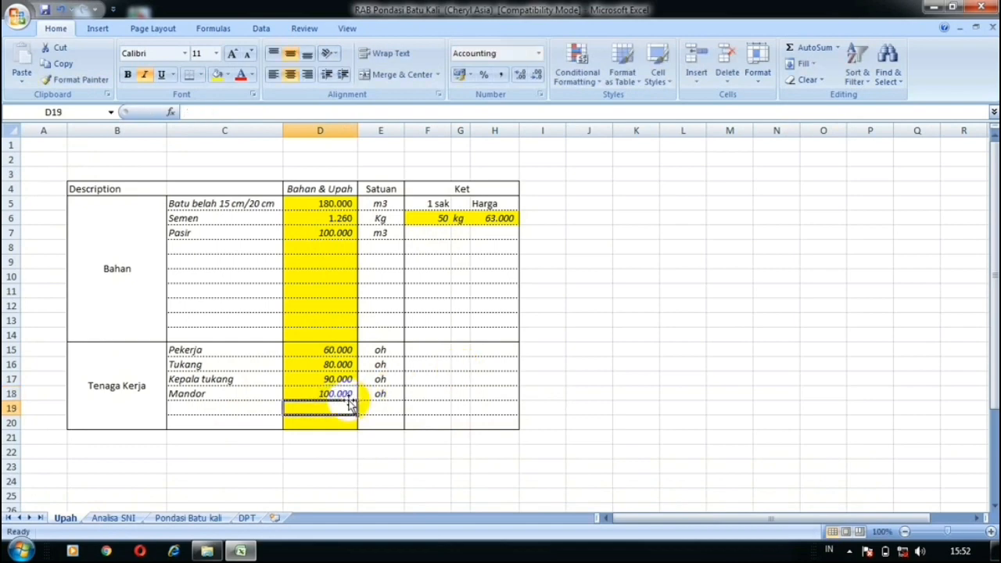
- Check how the new wages affect Total Biaya (Rp) and the Biaya Upah columns on the Pondasi Batu kali sheet
left_click(200, 519)
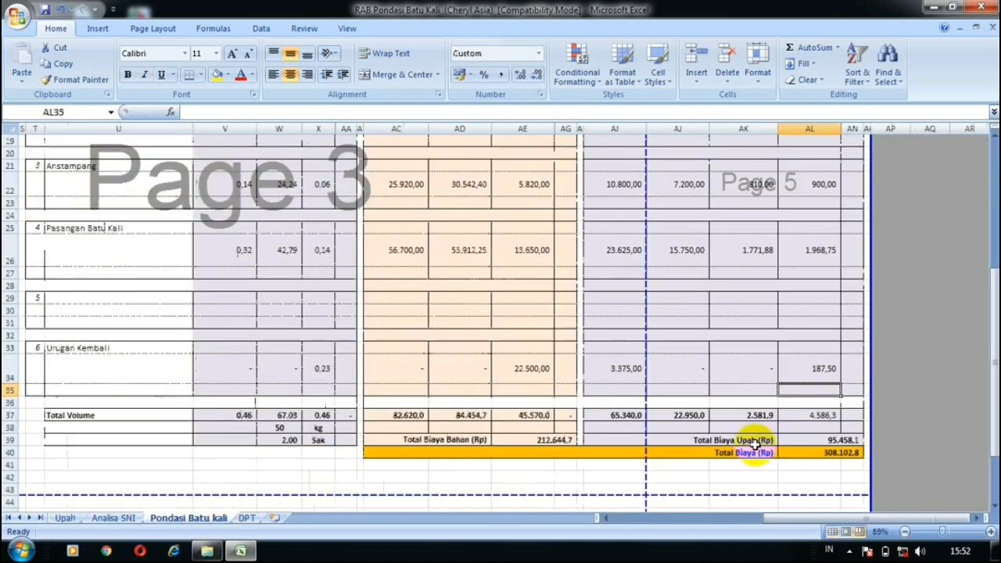
left_click(825, 452)
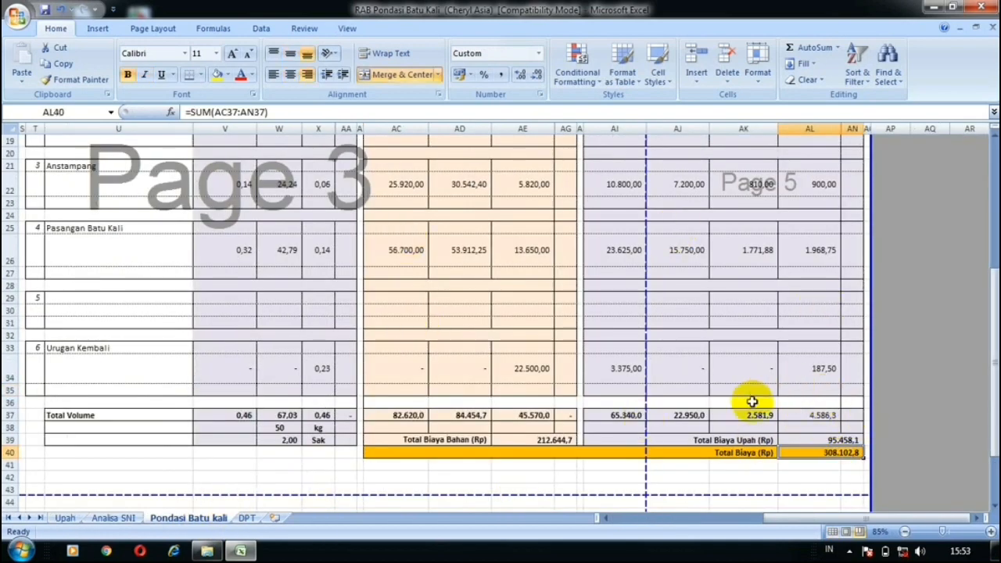
left_click(810, 477)
scroll(808, 480, "up", 4)
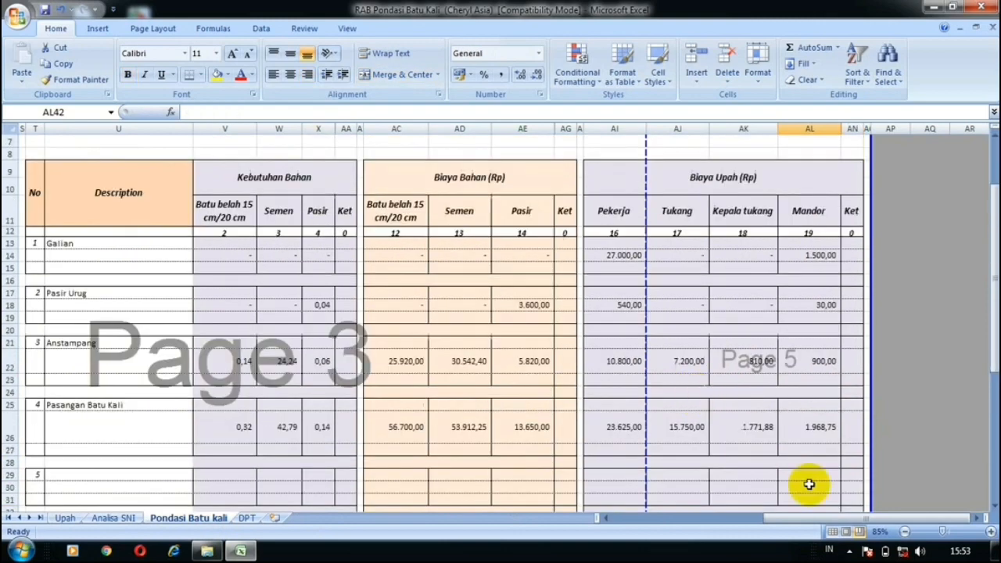
- Set the foundation length (Panjang Pondasi) in E7 to 60 m
left_click_drag(826, 521, 643, 520)
scroll(536, 157, "up", 1)
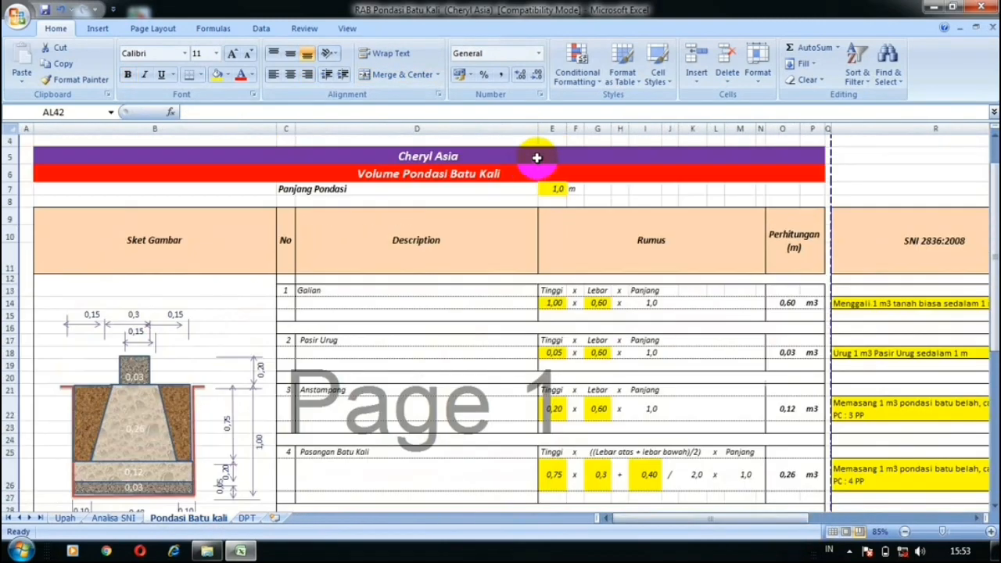
left_click(551, 189)
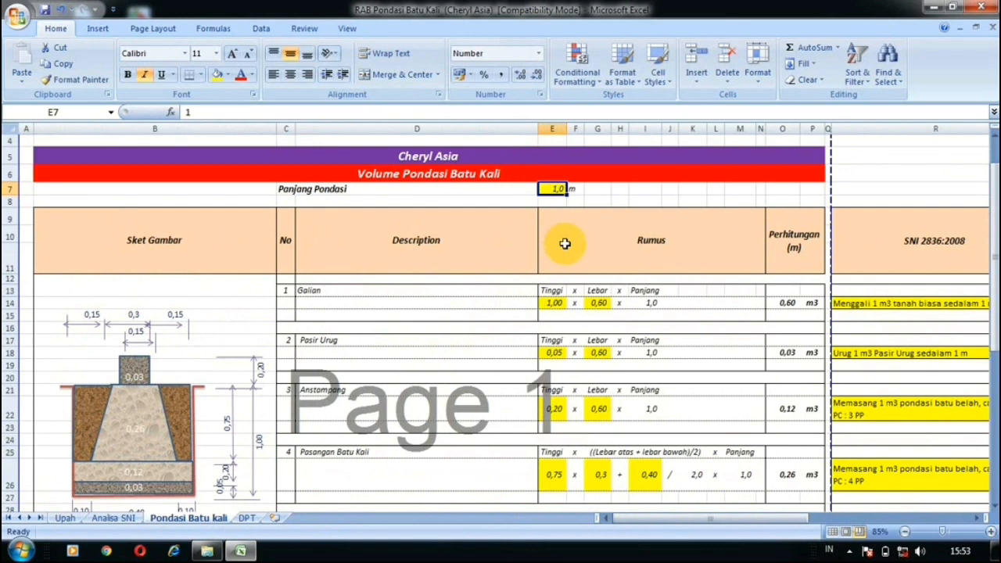
type("60")
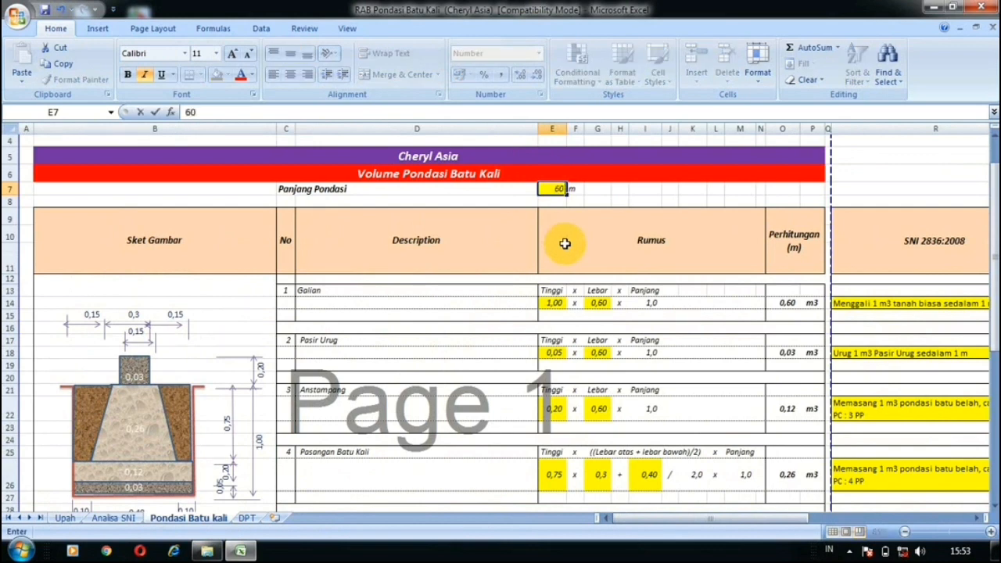
key("Return")
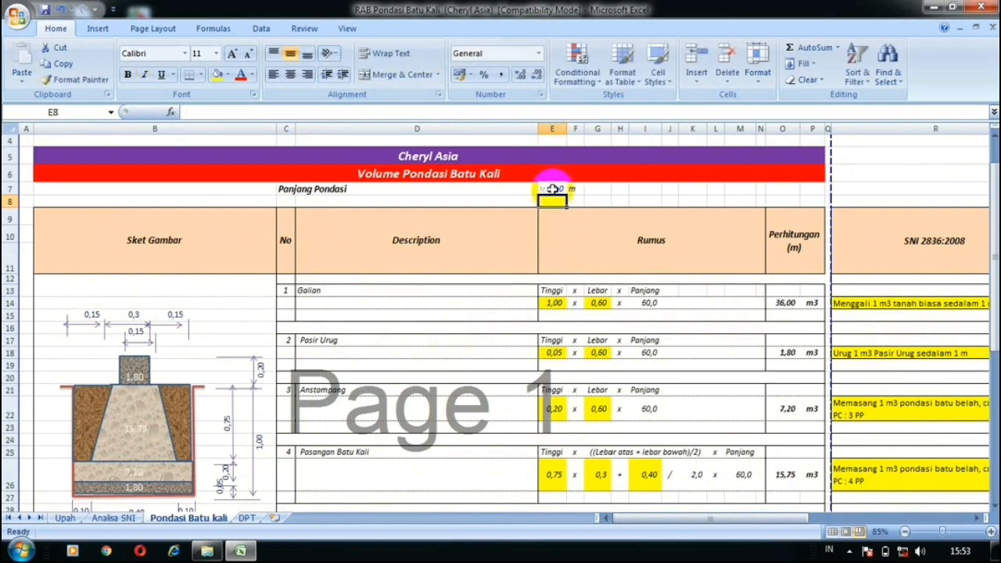
- Check the overall Total Biaya (Rp) in AL40 for the 60 m foundation
left_click_drag(693, 519, 841, 518)
scroll(805, 351, "down", 7)
left_click(830, 365)
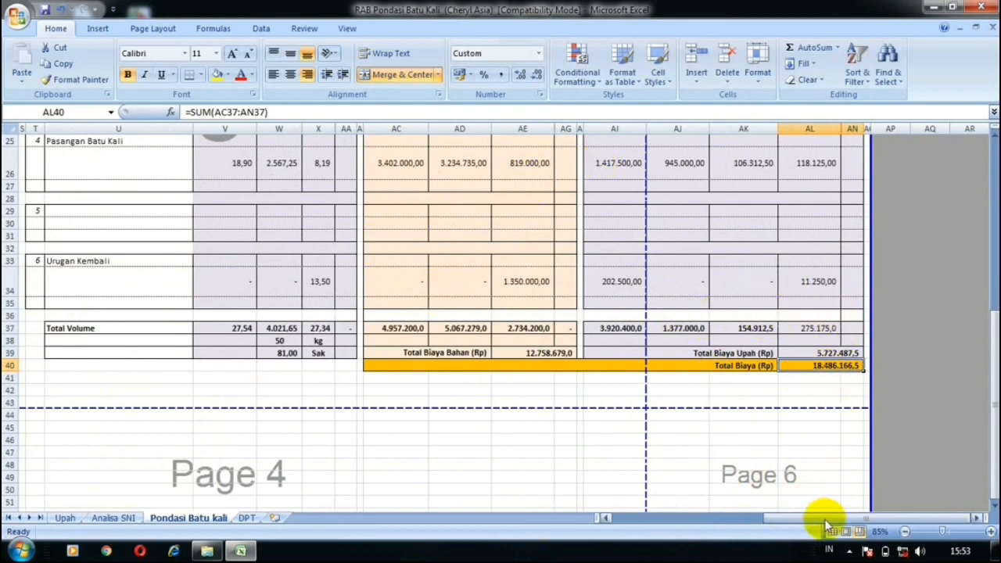
- Compare the Panjang Pondasi entry in E7 with the resulting Total Biaya (Rp) in AL40
left_click_drag(829, 520, 670, 518)
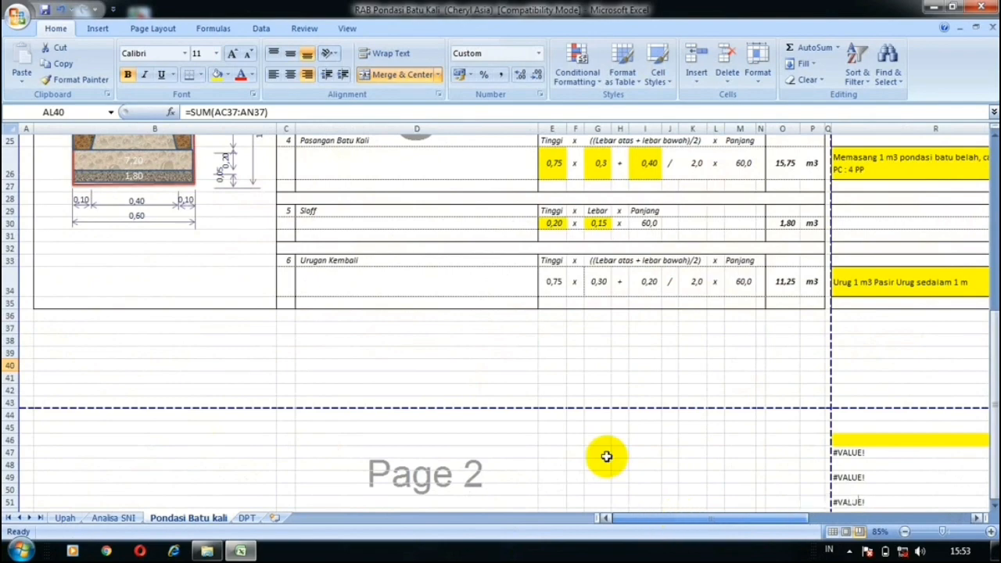
scroll(508, 393, "up", 5)
scroll(508, 394, "up", 2)
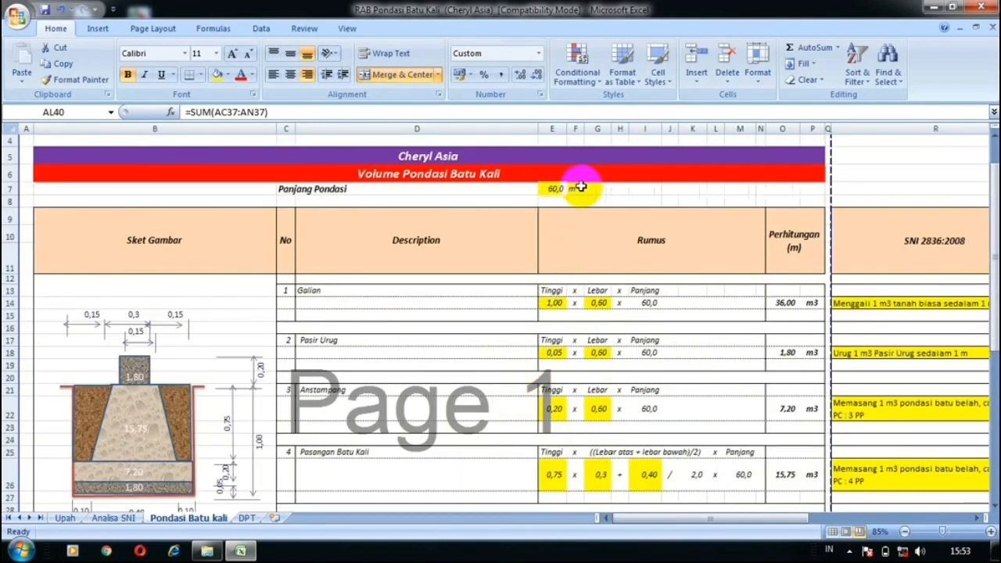
left_click(552, 189)
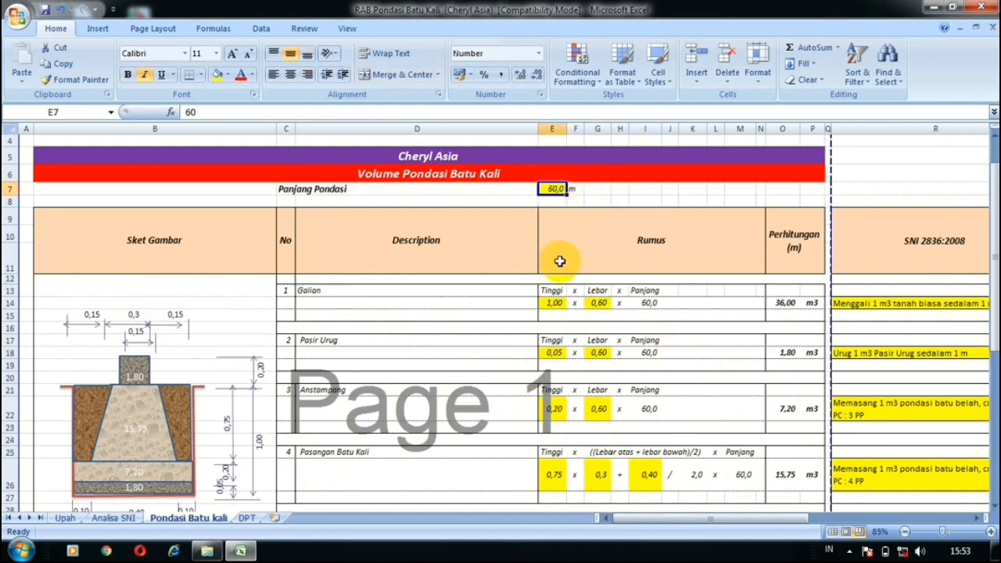
scroll(628, 347, "down", 3)
left_click_drag(661, 518, 883, 517)
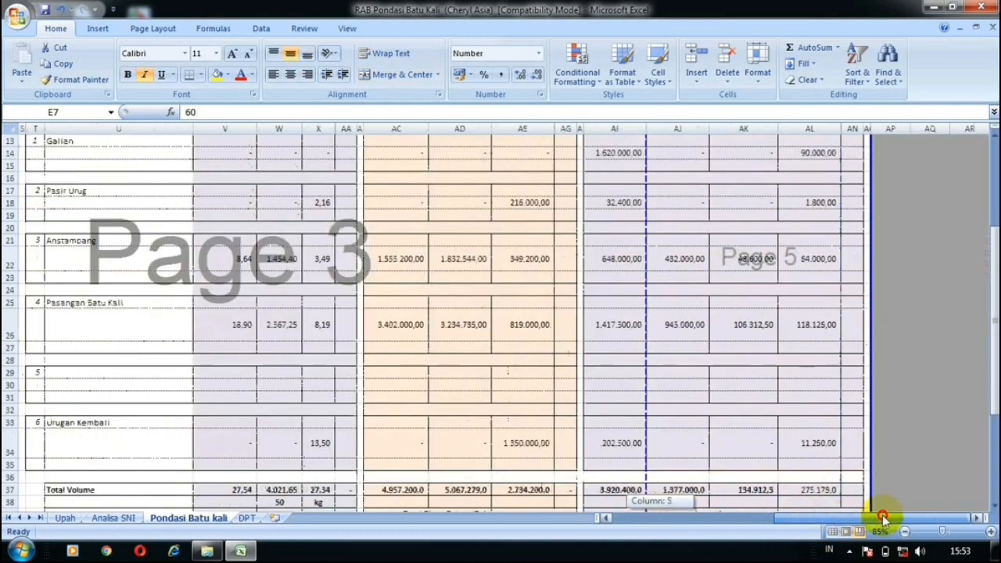
scroll(813, 416, "down", 5)
left_click(817, 309)
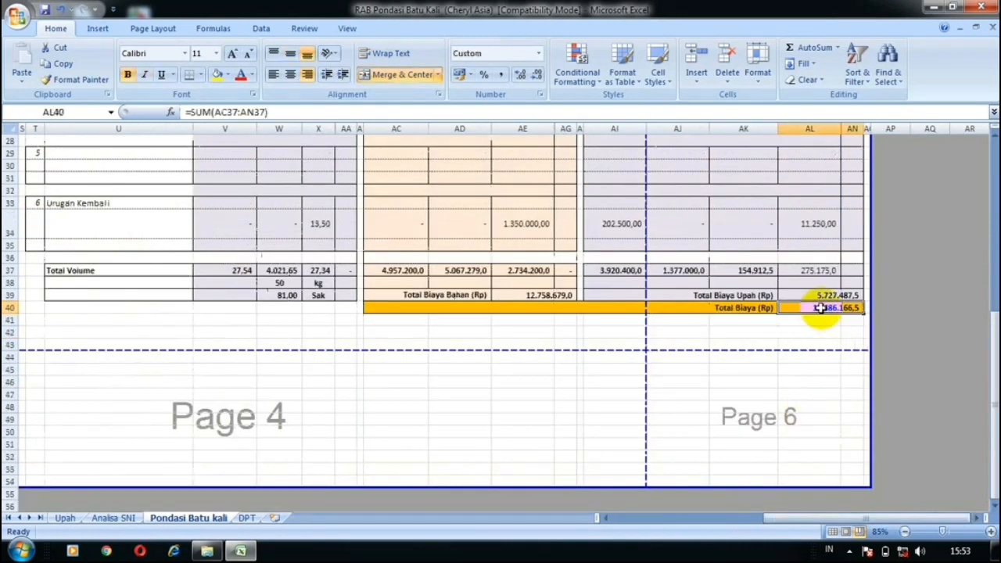
- Set the foundation length (Panjang Pondasi) in E7 to 20 m
left_click_drag(865, 520, 641, 521)
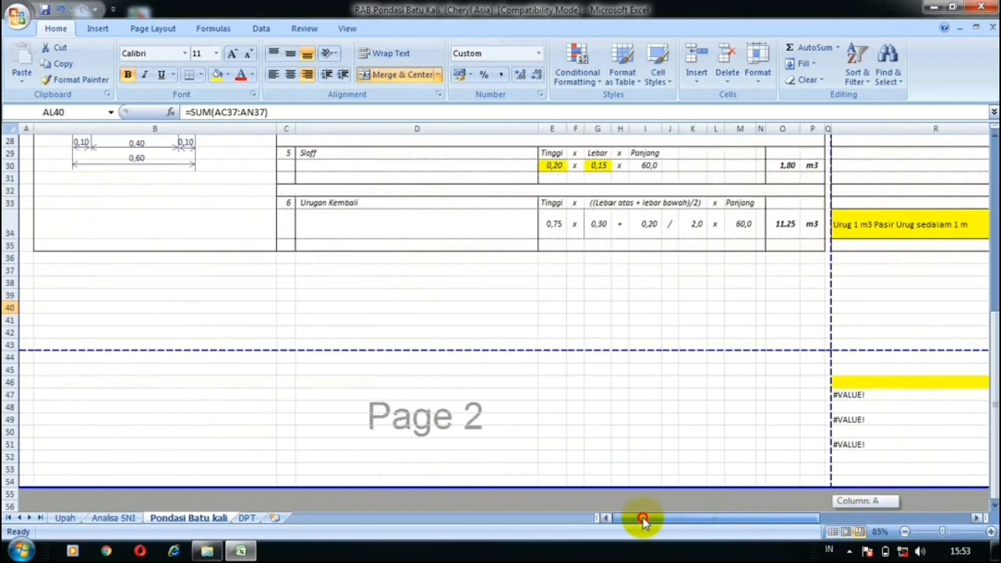
scroll(485, 336, "up", 9)
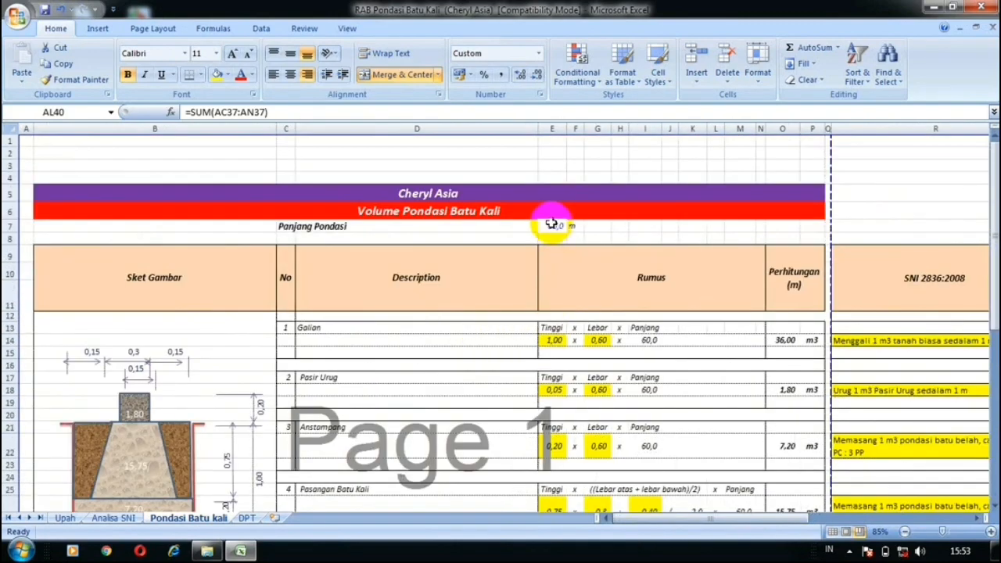
left_click(551, 225)
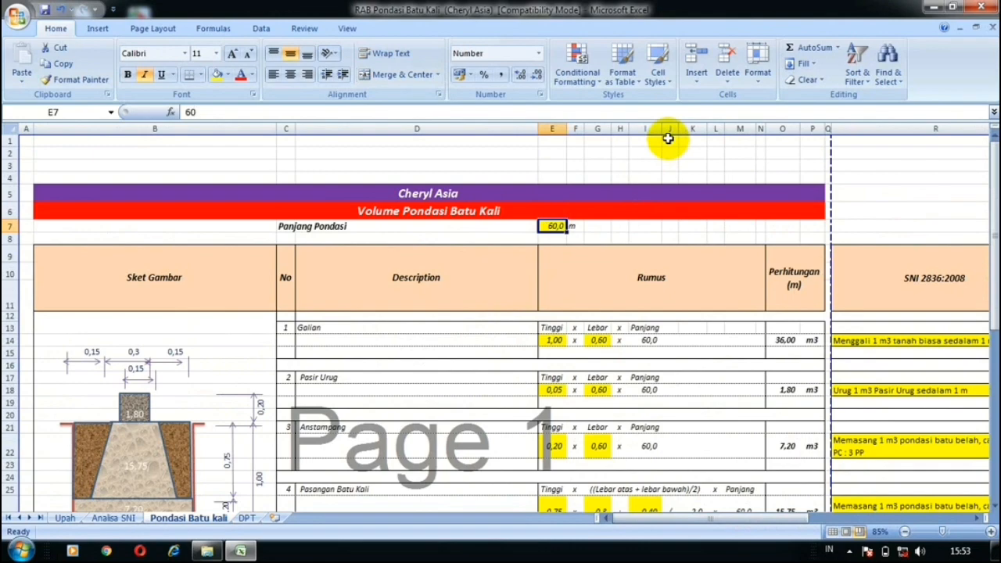
type("20")
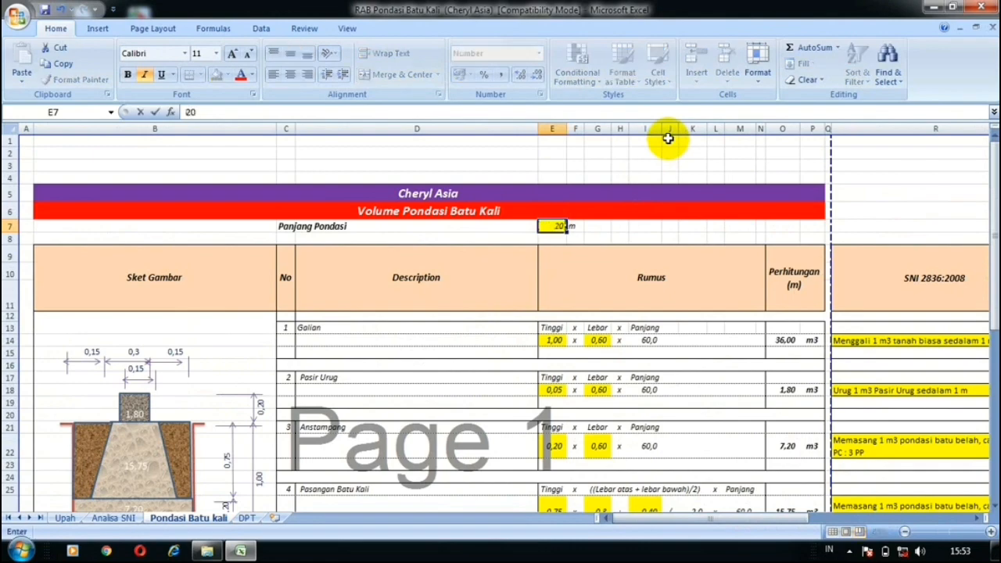
key("Return")
- Check the overall Total Biaya (Rp) in AL40 for the 20 m foundation
scroll(565, 508, "down", 5)
left_click_drag(649, 517, 854, 414)
scroll(584, 365, "down", 2)
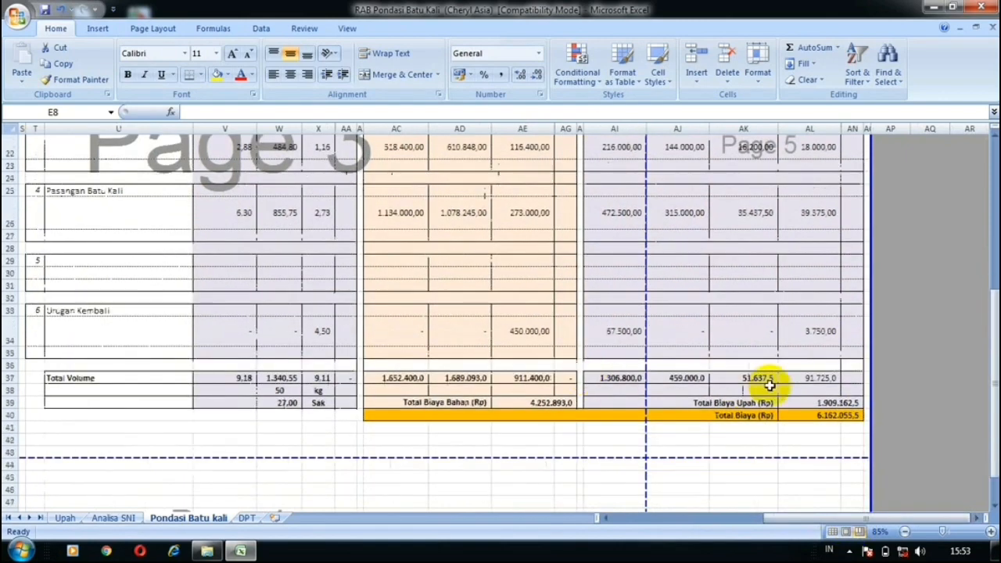
left_click(827, 415)
- Review the foundation work items from Galian to Urugan Kembali, with their volume formulas and the cross-section sketch
left_click_drag(826, 516, 606, 490)
scroll(488, 392, "up", 4)
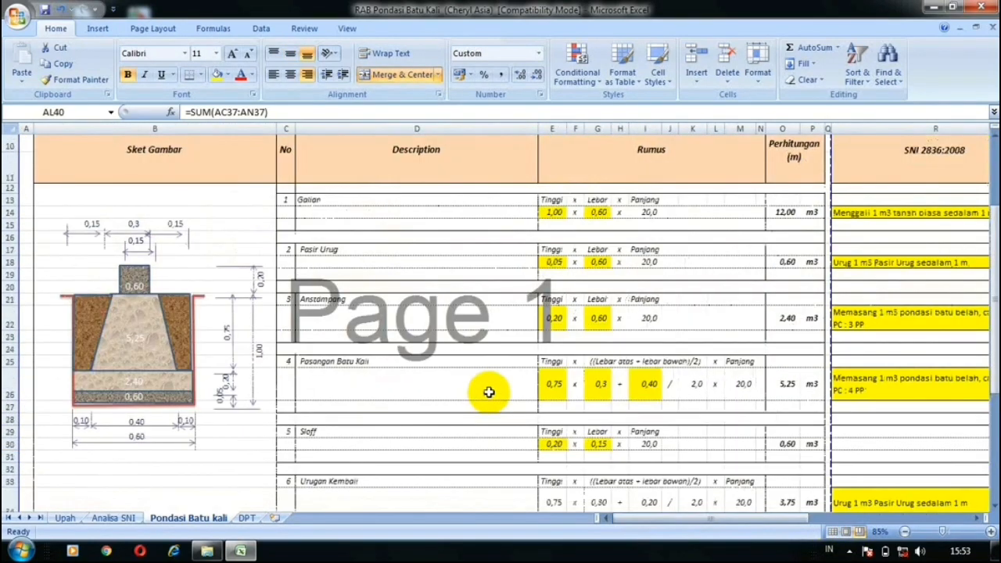
left_click(728, 238)
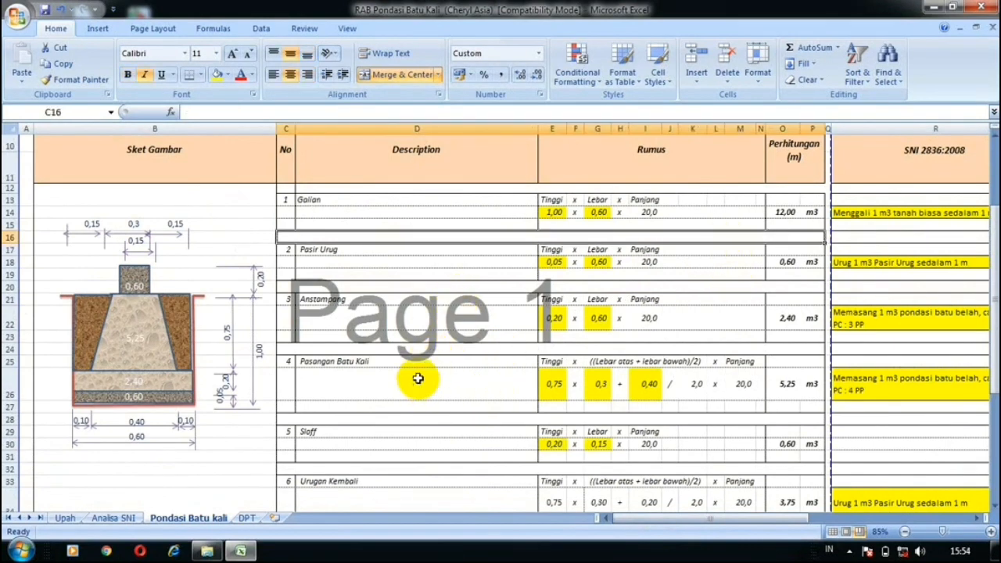
scroll(357, 340, "up", 3)
scroll(360, 360, "down", 2)
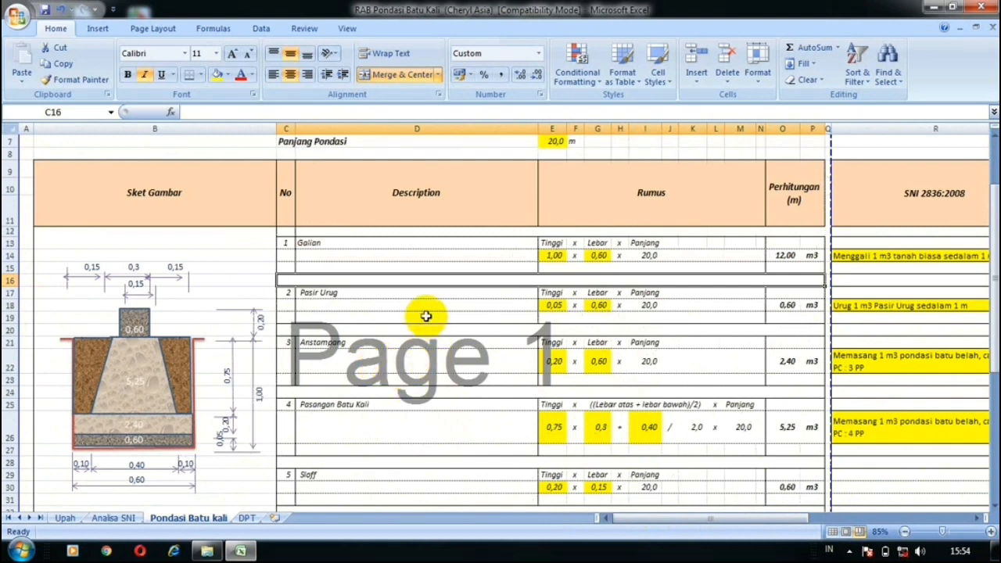
left_click(399, 311)
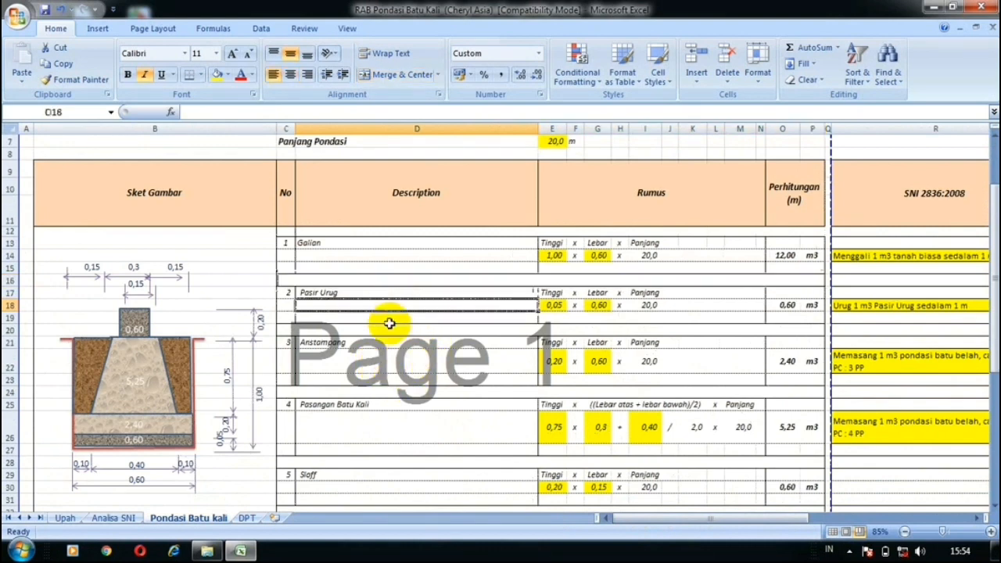
scroll(395, 326, "up", 2)
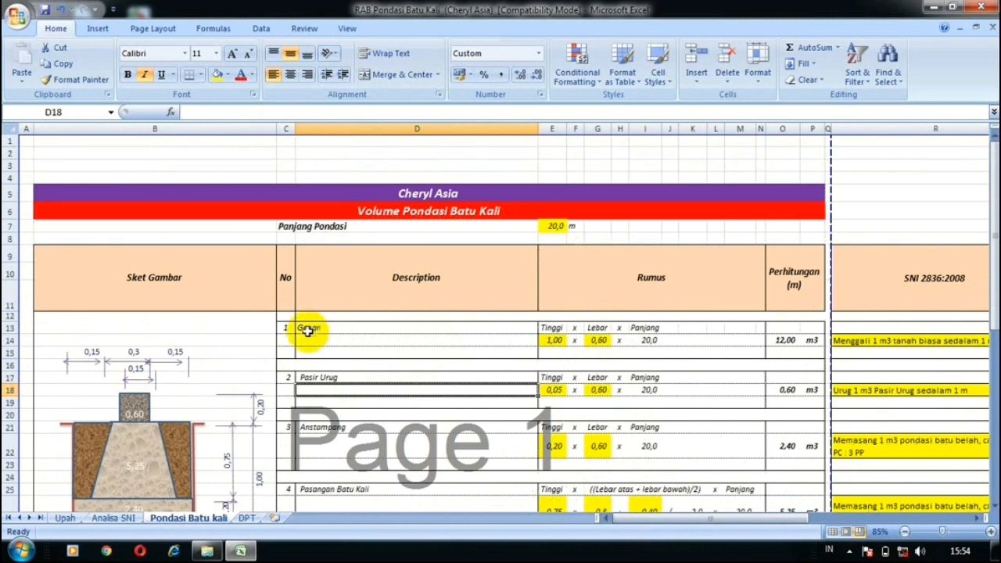
scroll(306, 328, "down", 2)
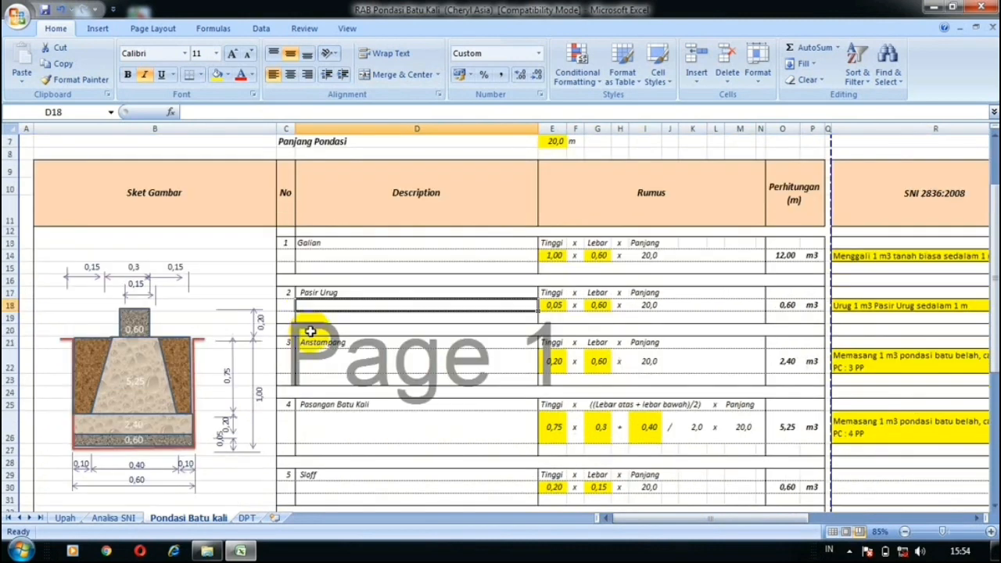
scroll(310, 332, "down", 4)
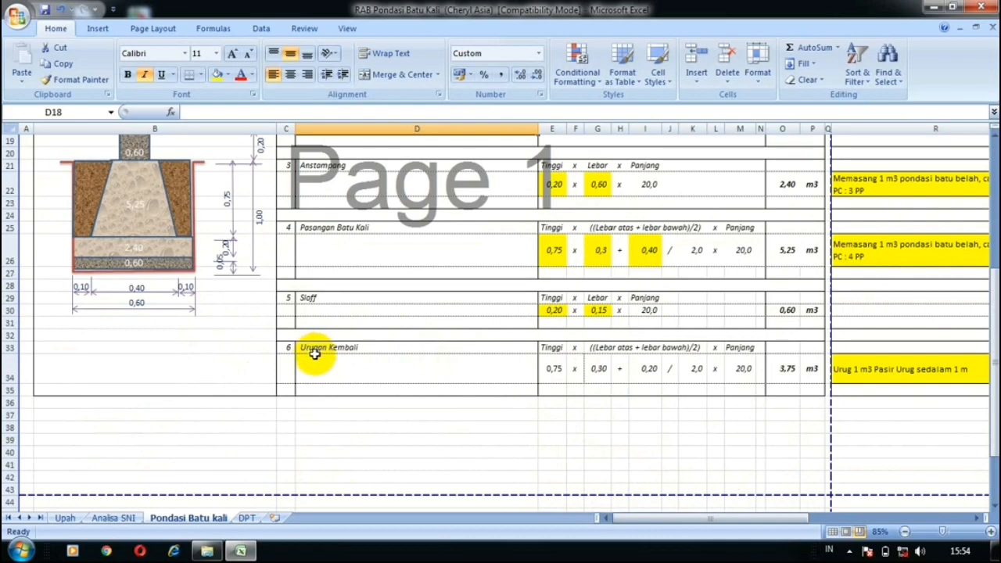
scroll(313, 356, "up", 3)
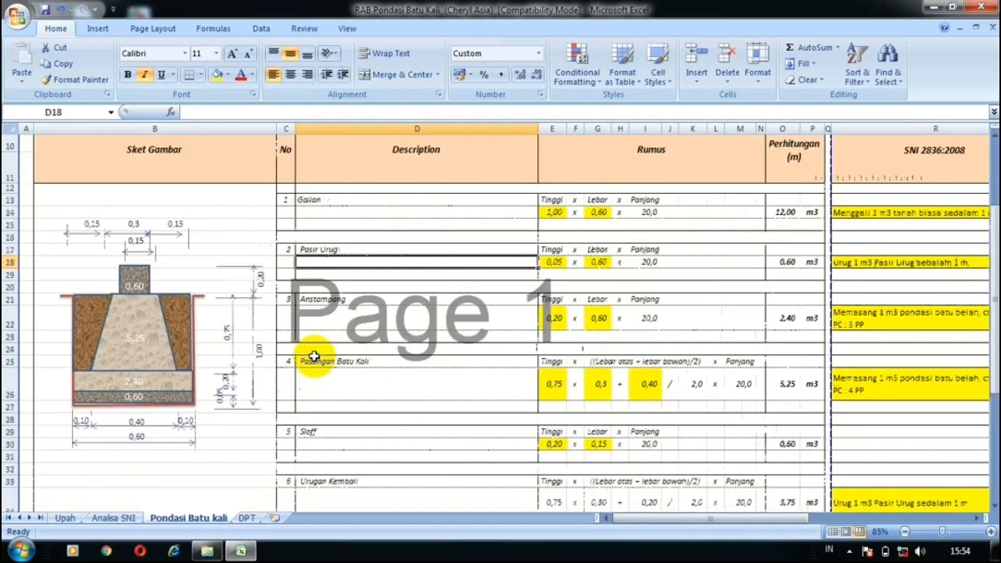
scroll(312, 357, "down", 3)
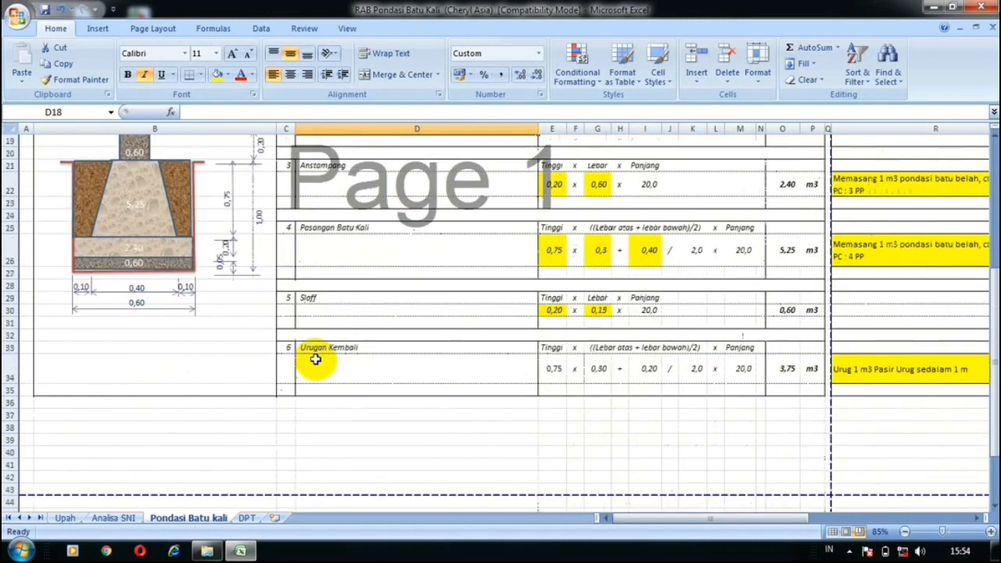
scroll(319, 362, "up", 3)
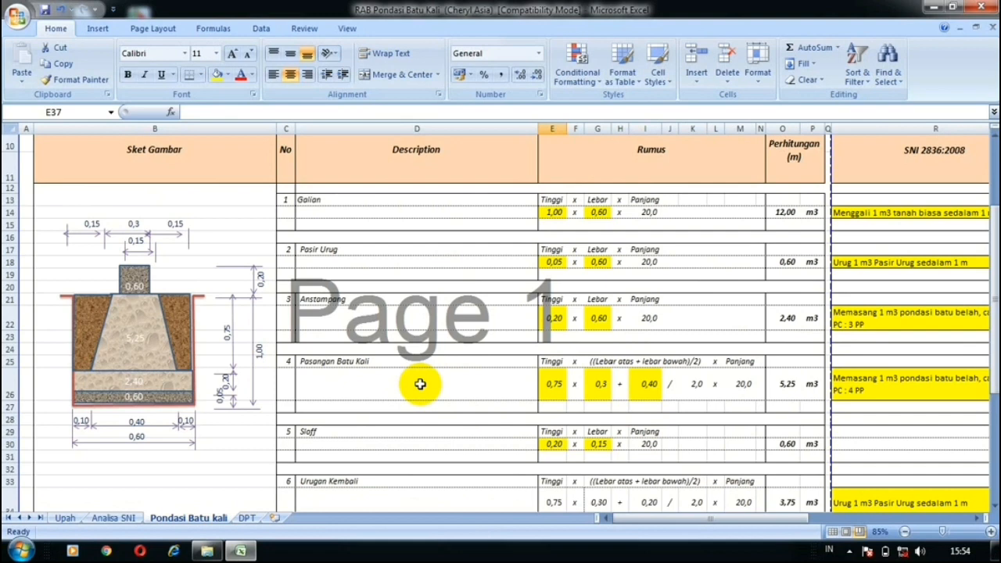
- Inspect the Panjang cell I22 in the Anstampang row to see where its length comes from
left_click(686, 283)
left_click(683, 317)
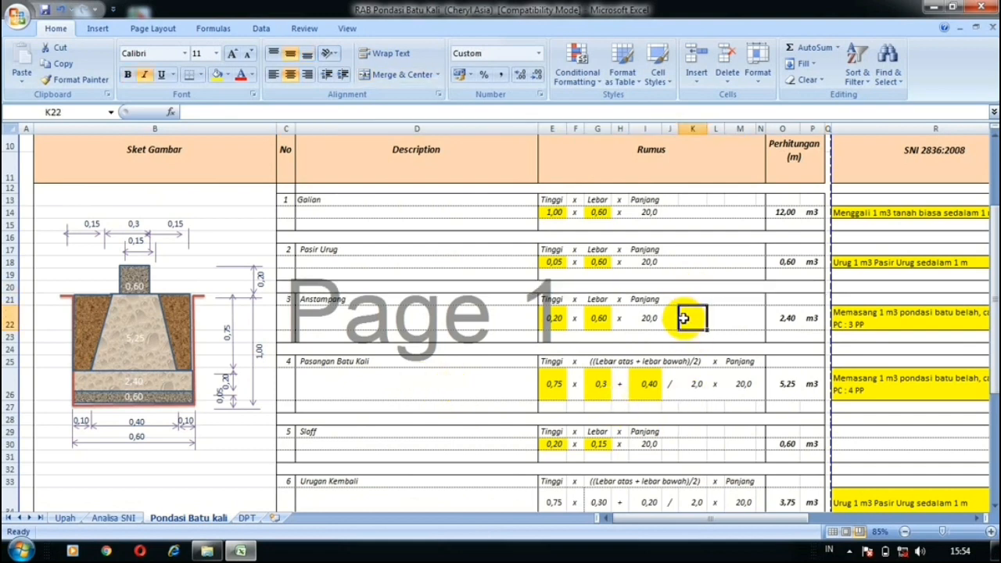
left_click(648, 318)
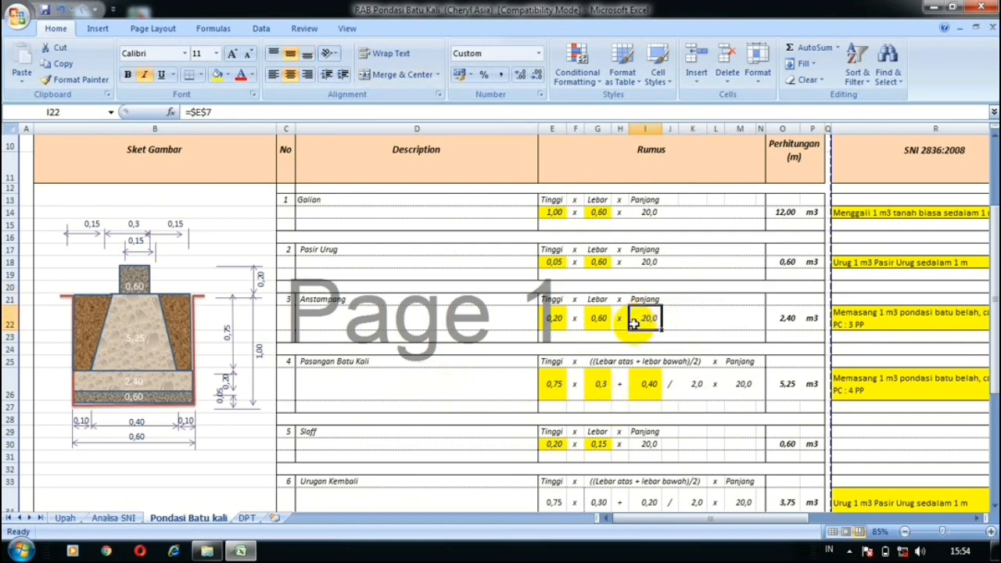